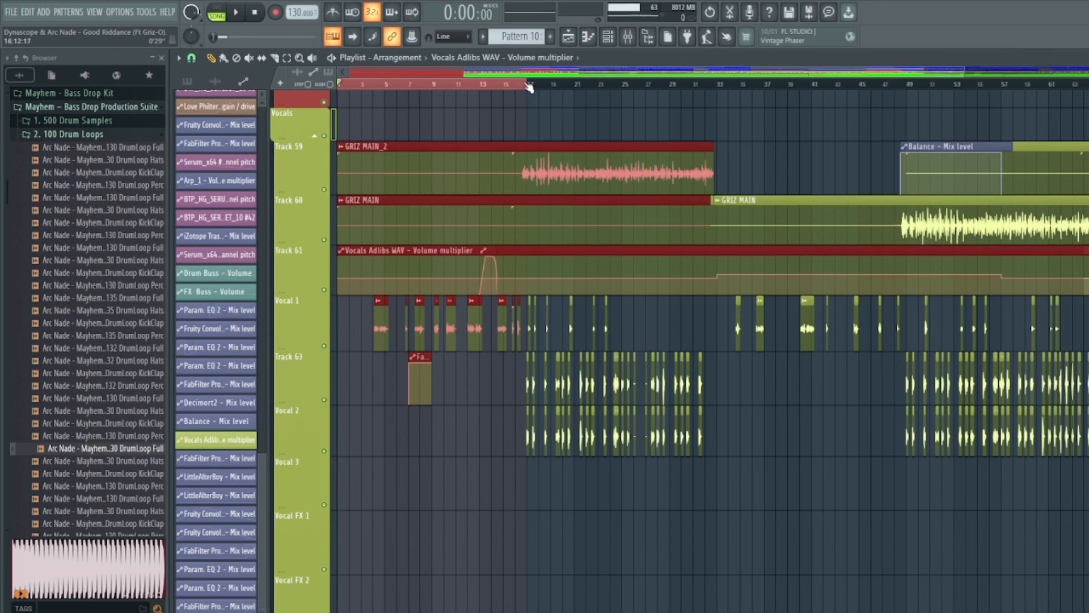
Select bars 17 to 33, 33 to 49 and 49 to 65 in turn to review the vocal sections.
drag(534, 85, 717, 138)
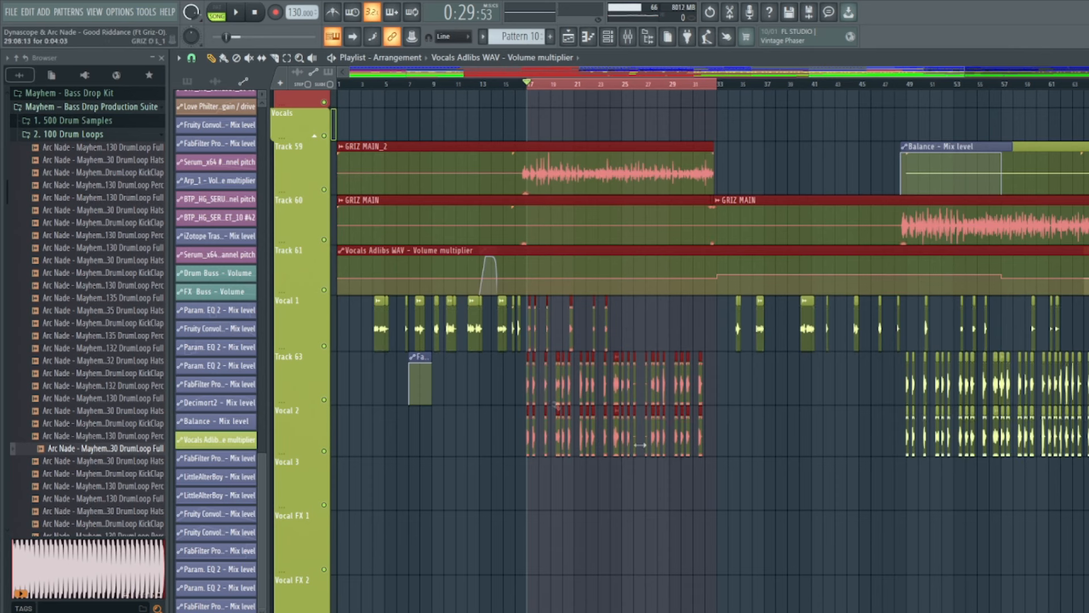
drag(718, 85, 914, 123)
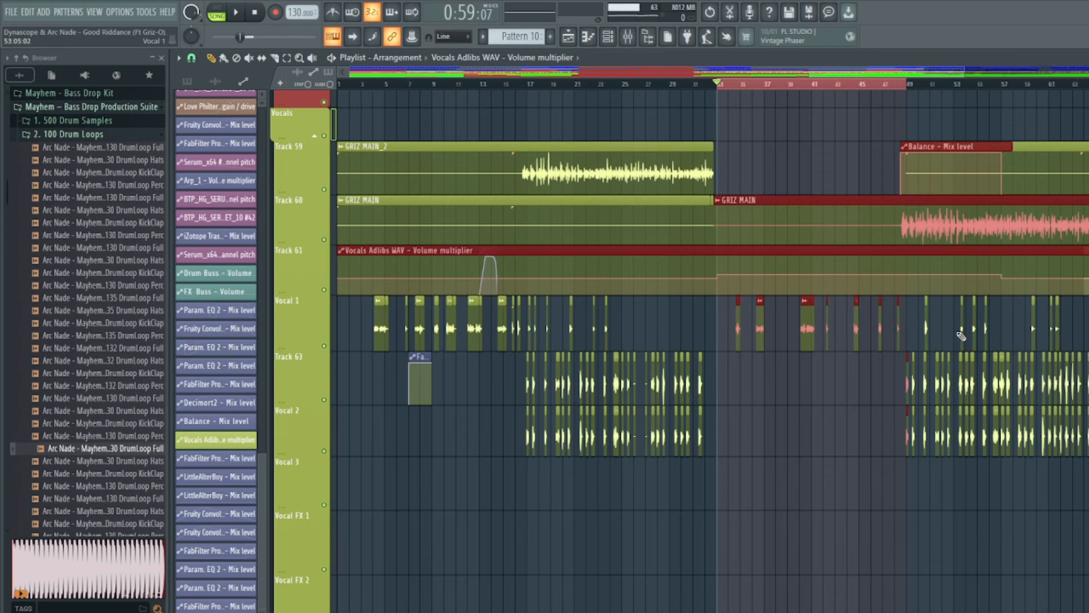
scroll(886, 71, right, 2)
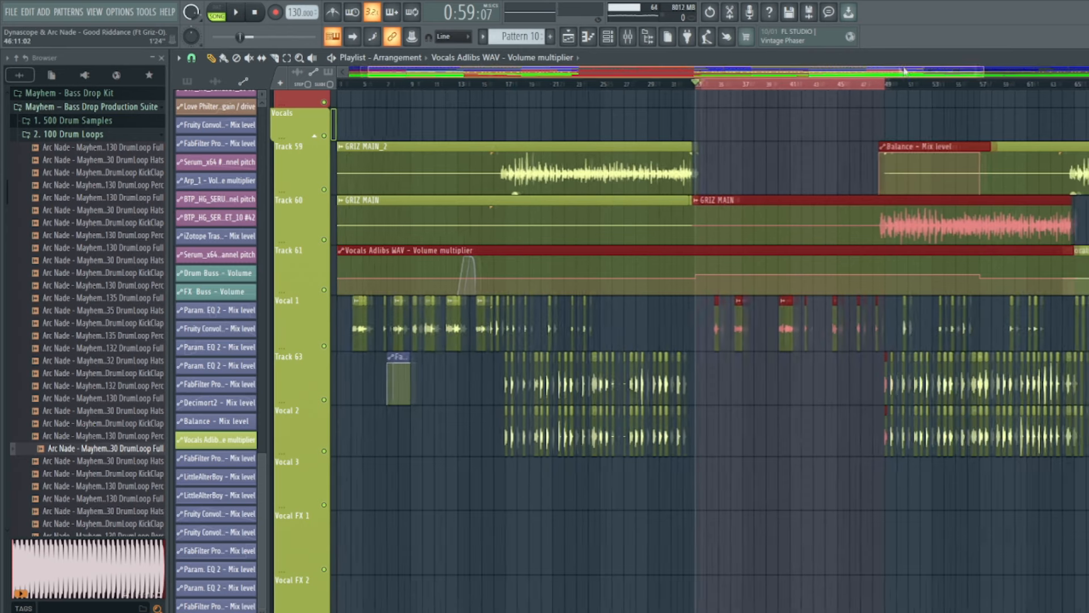
drag(882, 91, 1057, 147)
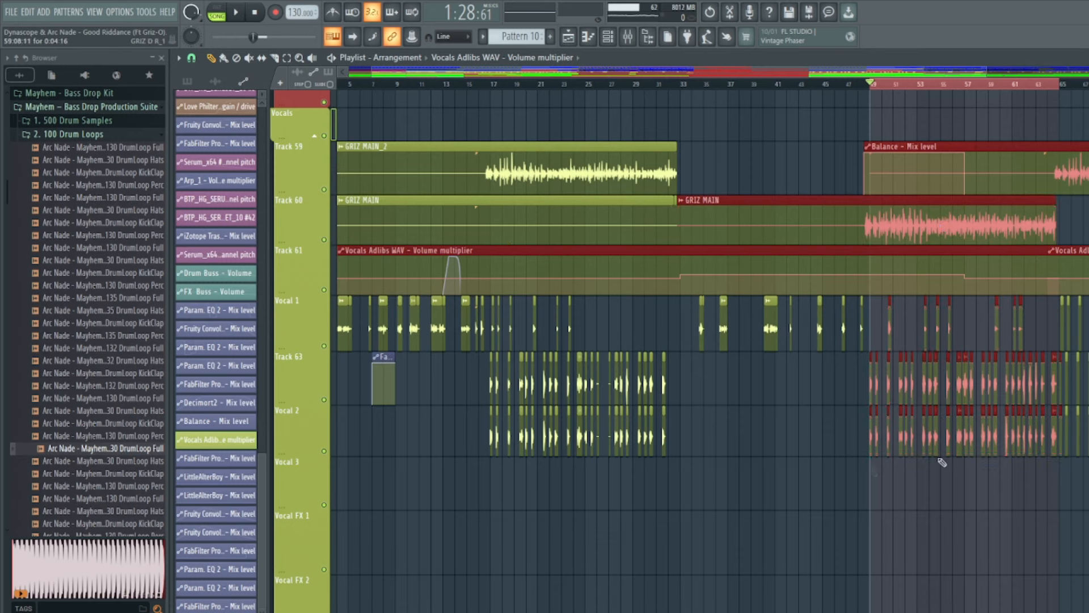
Select bars 1 to 17 in the playlist and play the intro vocals from the start.
scroll(928, 74, left, 3)
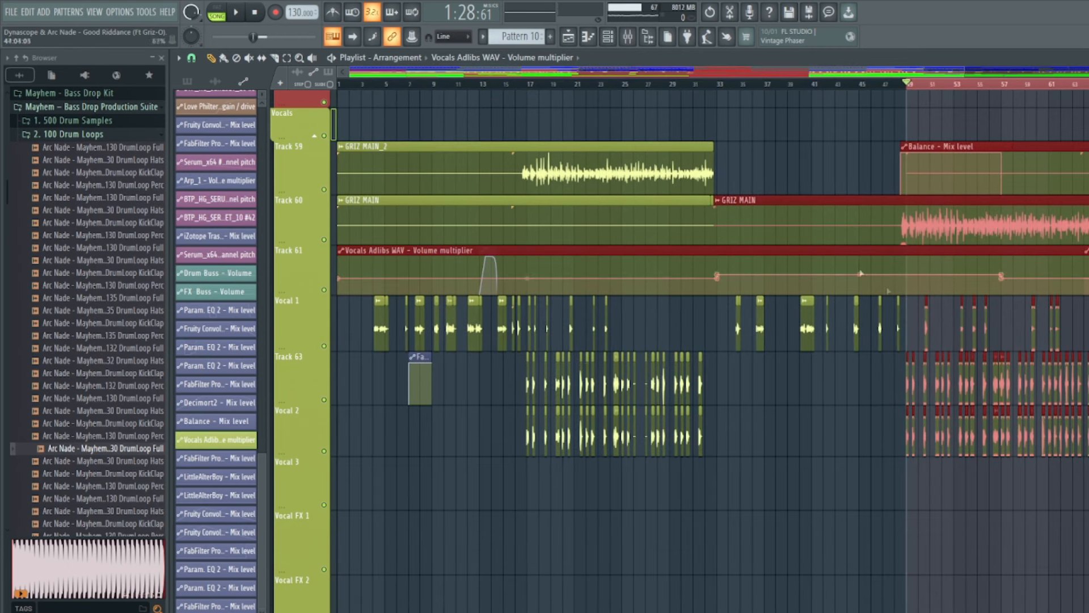
scroll(931, 242, right, 1)
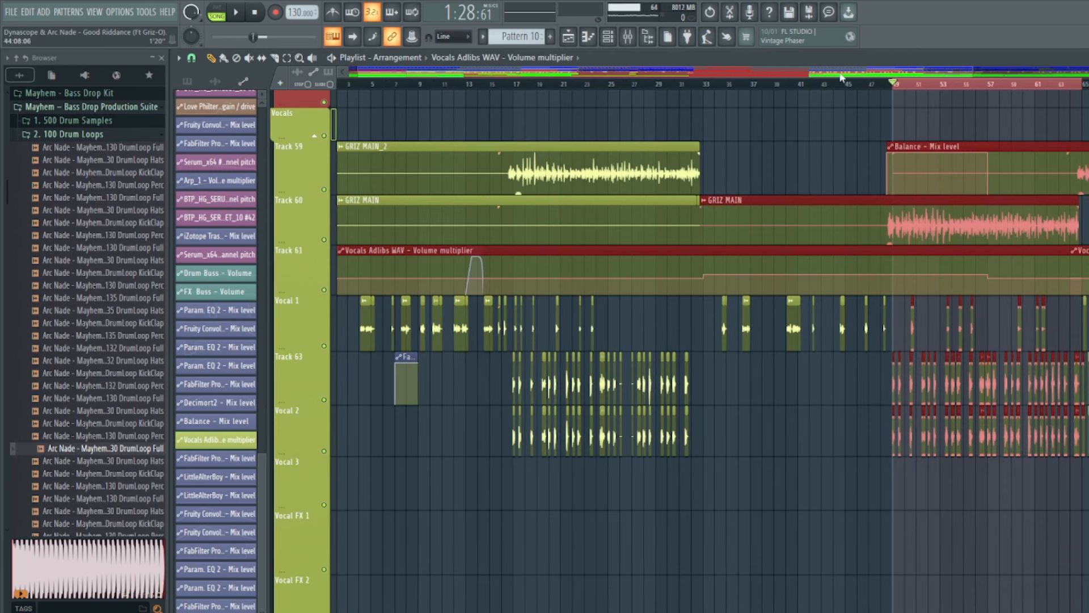
drag(840, 74, 883, 77)
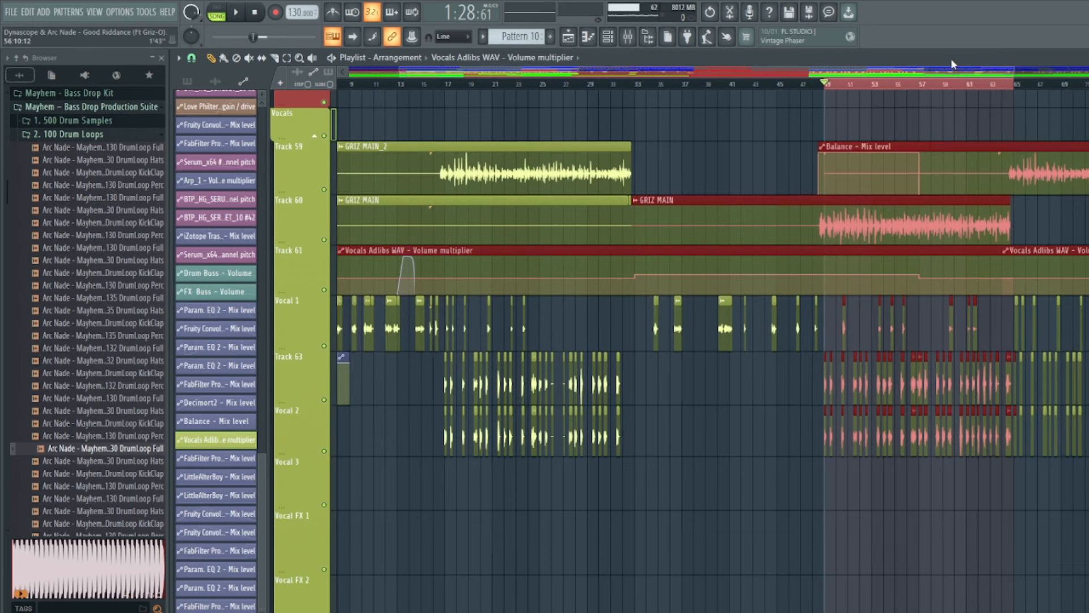
drag(951, 73, 1078, 77)
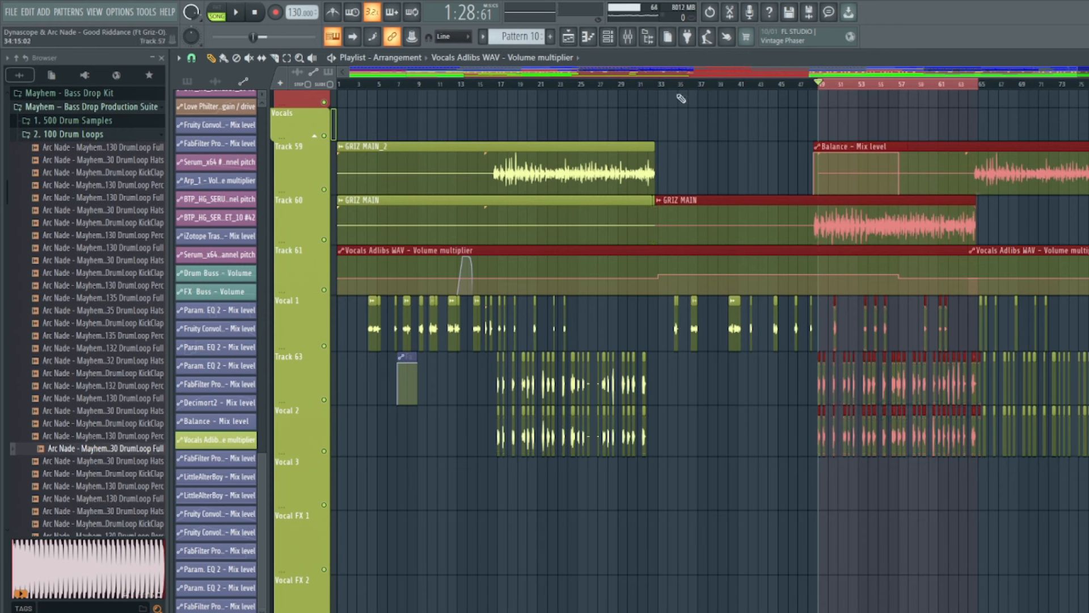
drag(503, 89, 278, 92)
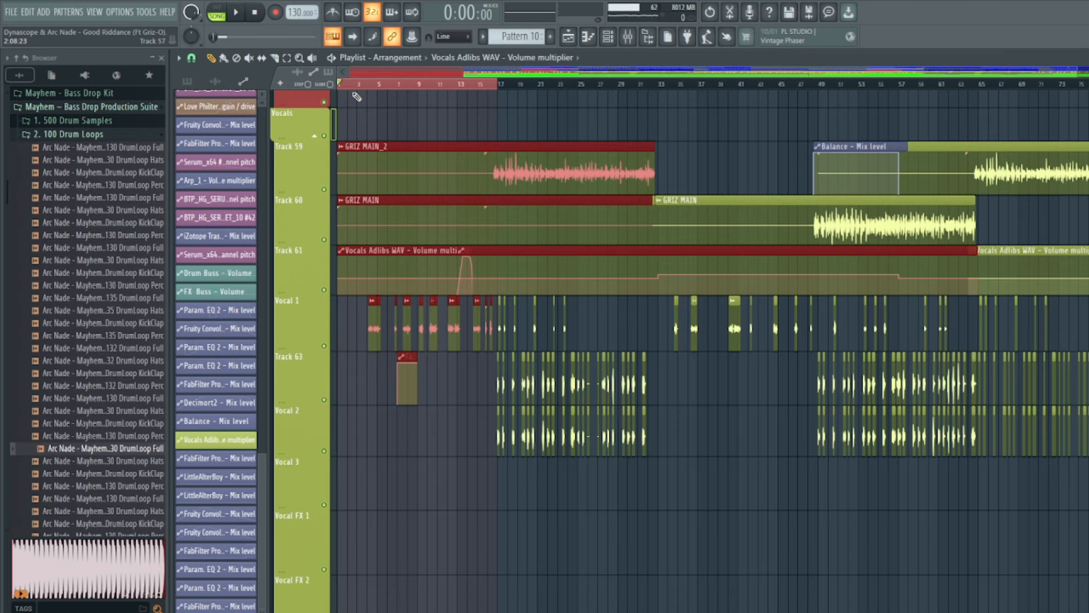
key(space)
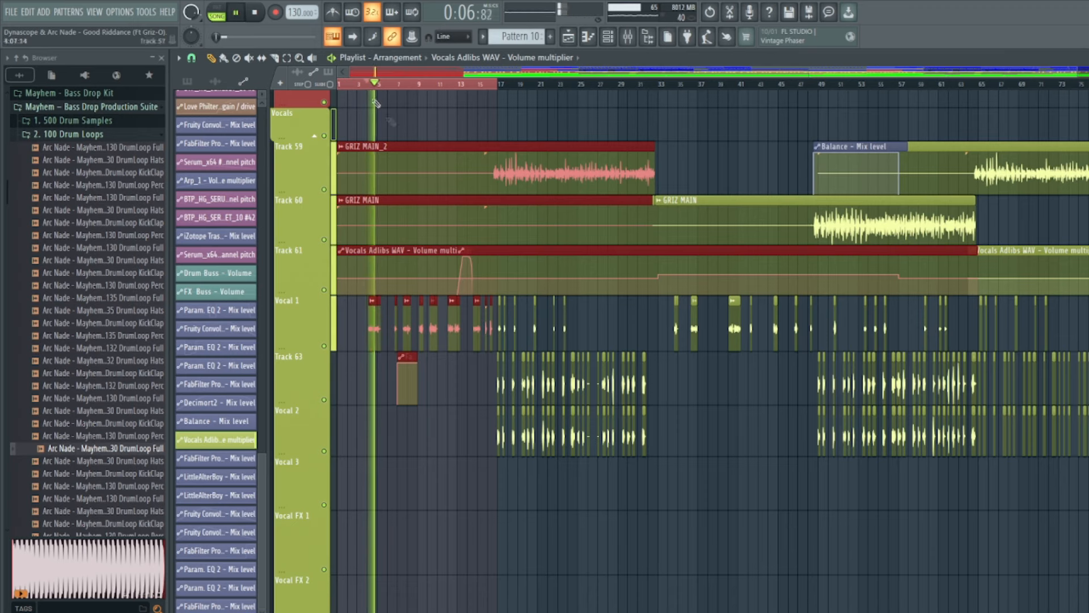
scroll(386, 82, up, 2)
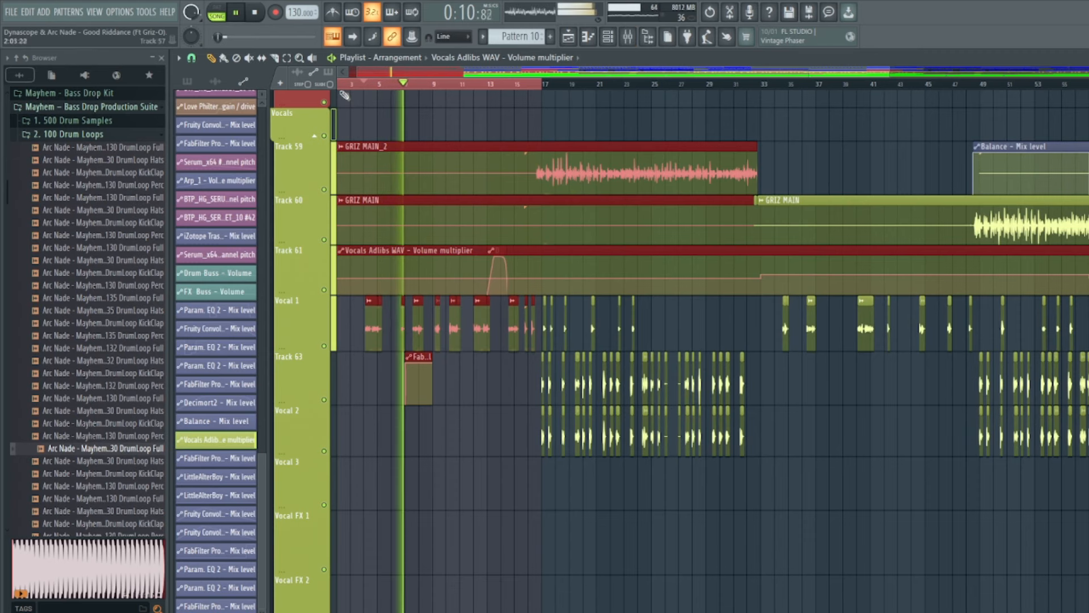
scroll(365, 88, up, 2)
scroll(365, 88, up, 2)
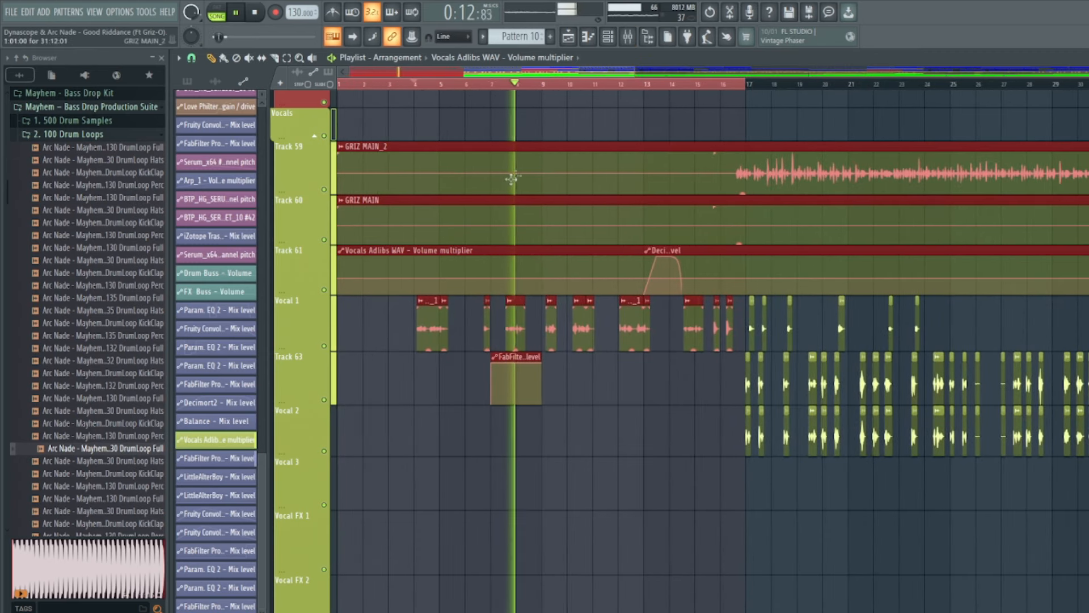
Open the mixer and inspect the Fruity Convolver on Insert 30.
click(643, 35)
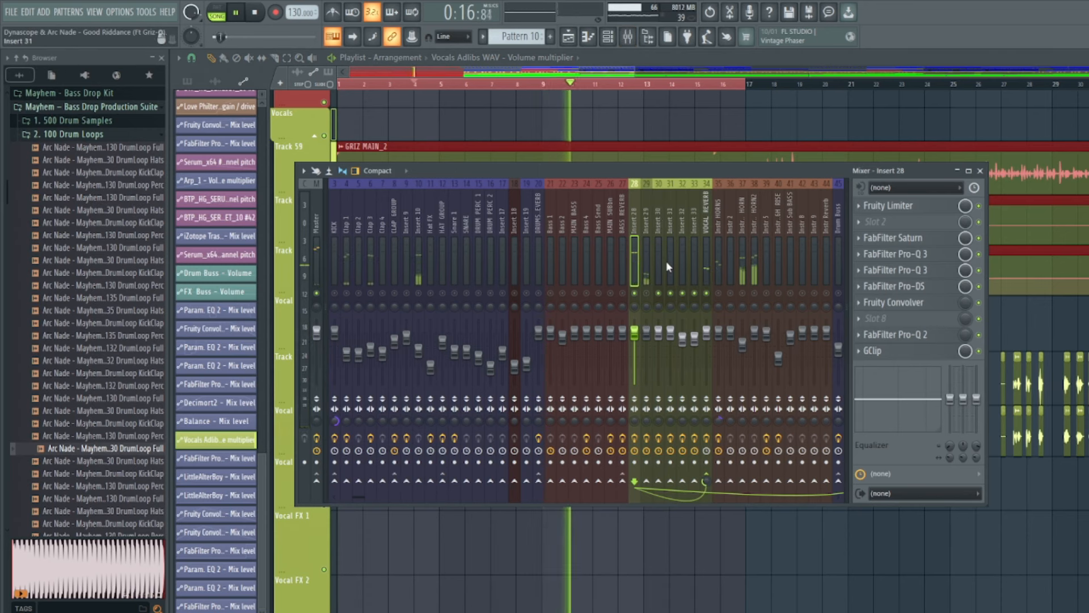
click(658, 261)
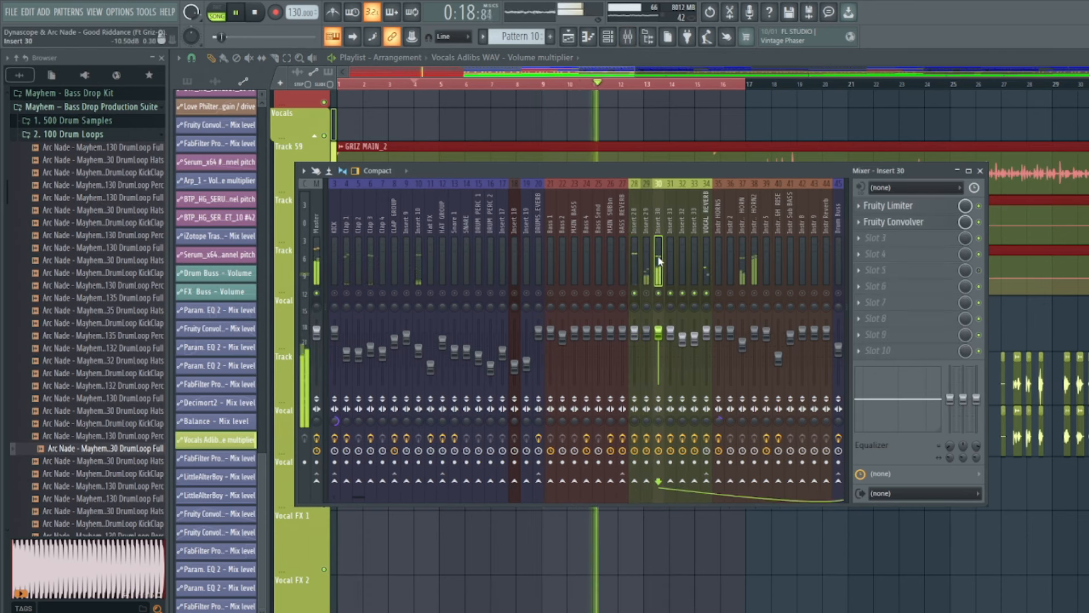
click(897, 223)
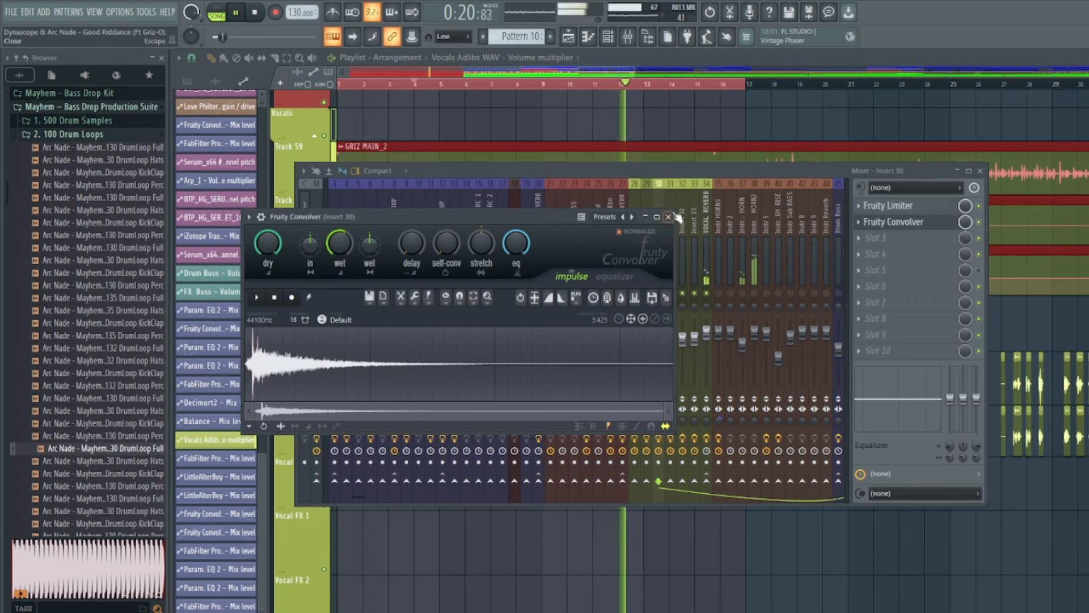
click(678, 218)
Inspect the Decimort2 and Fruity delay bank effects on Insert 31.
click(671, 261)
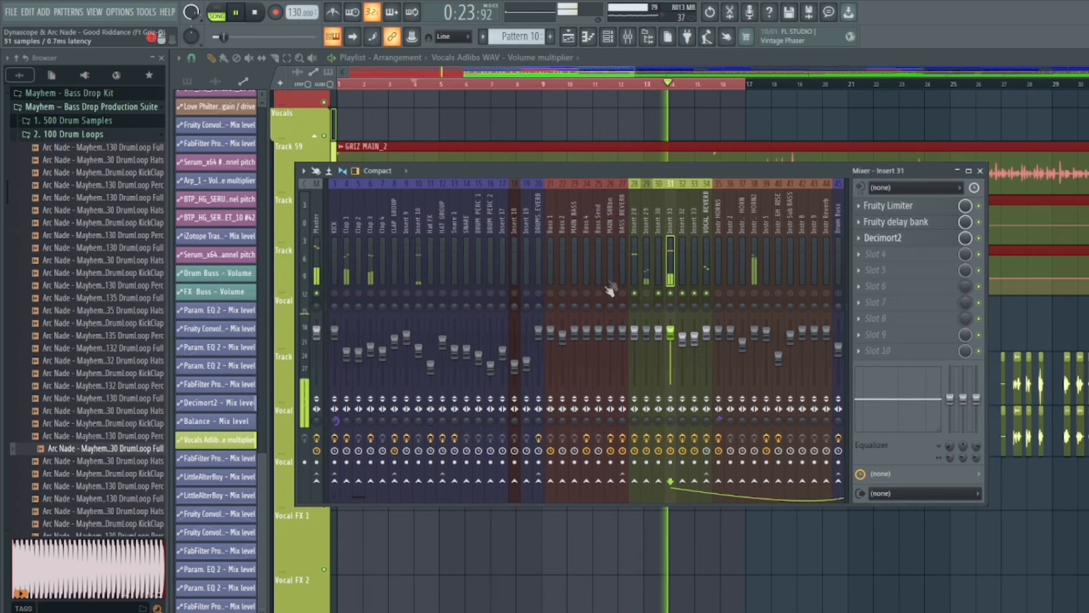
click(885, 238)
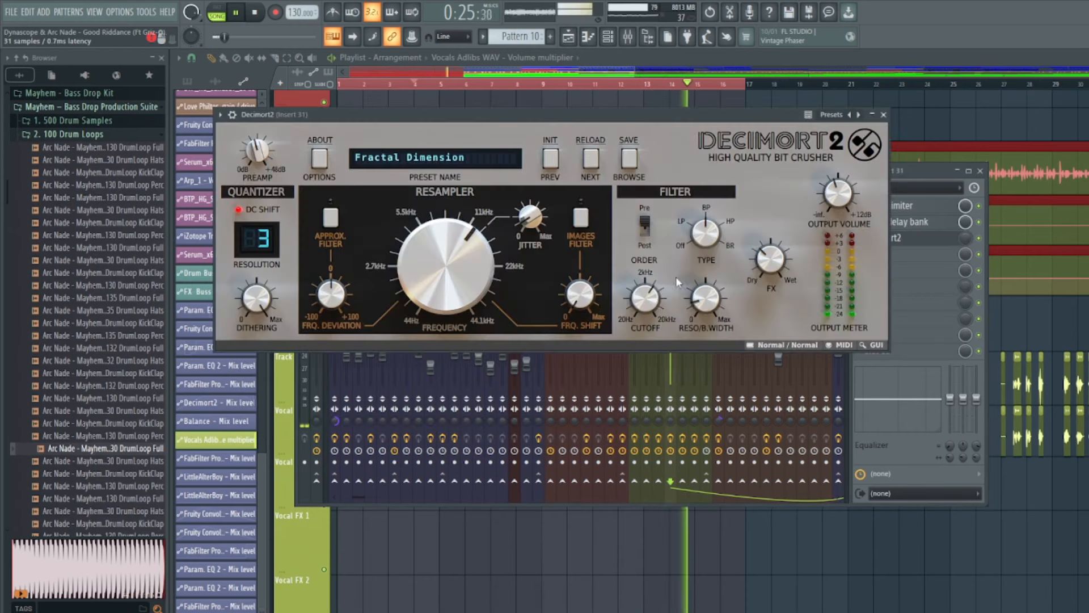
click(884, 115)
click(917, 221)
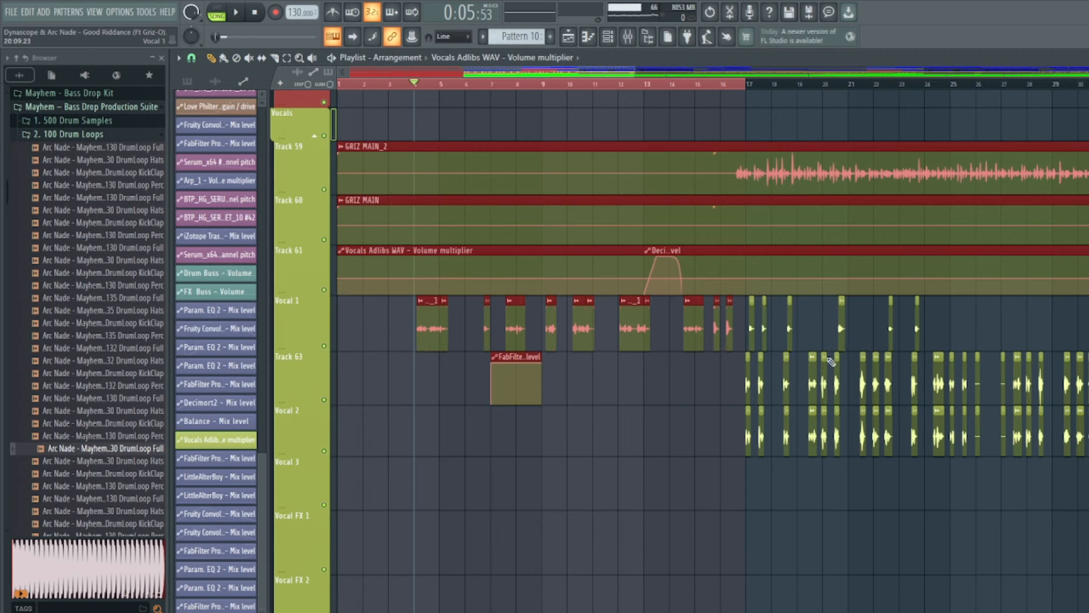
Play the vocals of bars 17 to 33 and inspect the Fruity Limiter on Insert 28 in the mixer.
drag(635, 72, 652, 75)
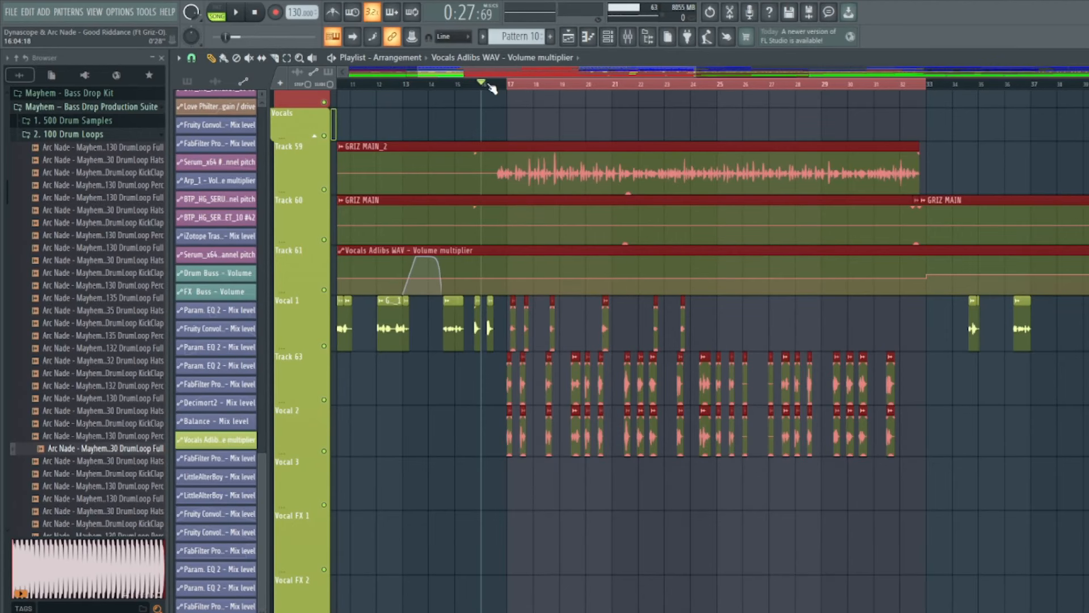
key(space)
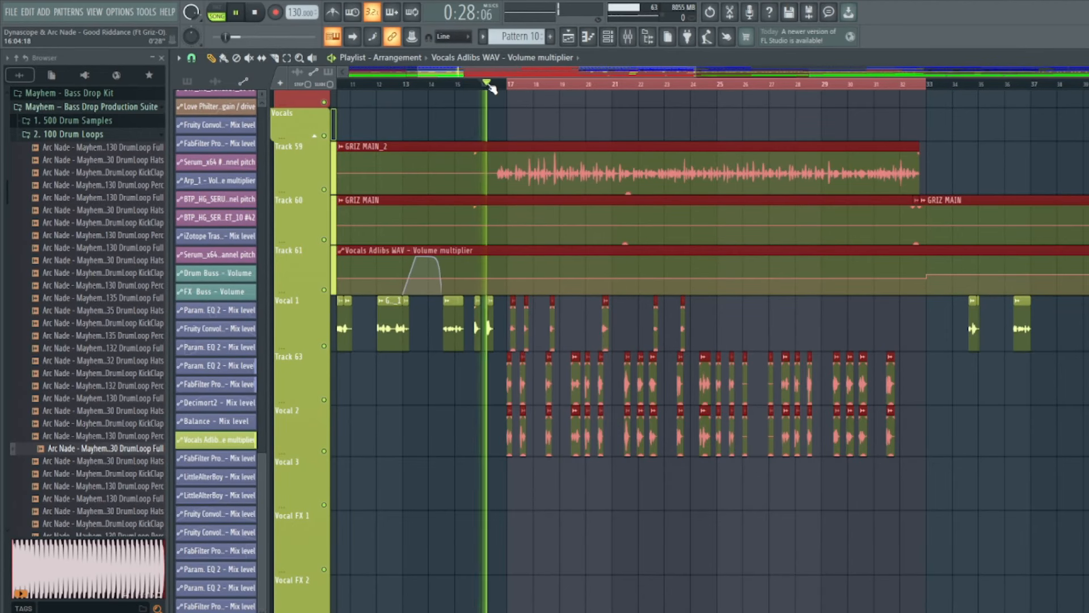
click(634, 40)
click(906, 209)
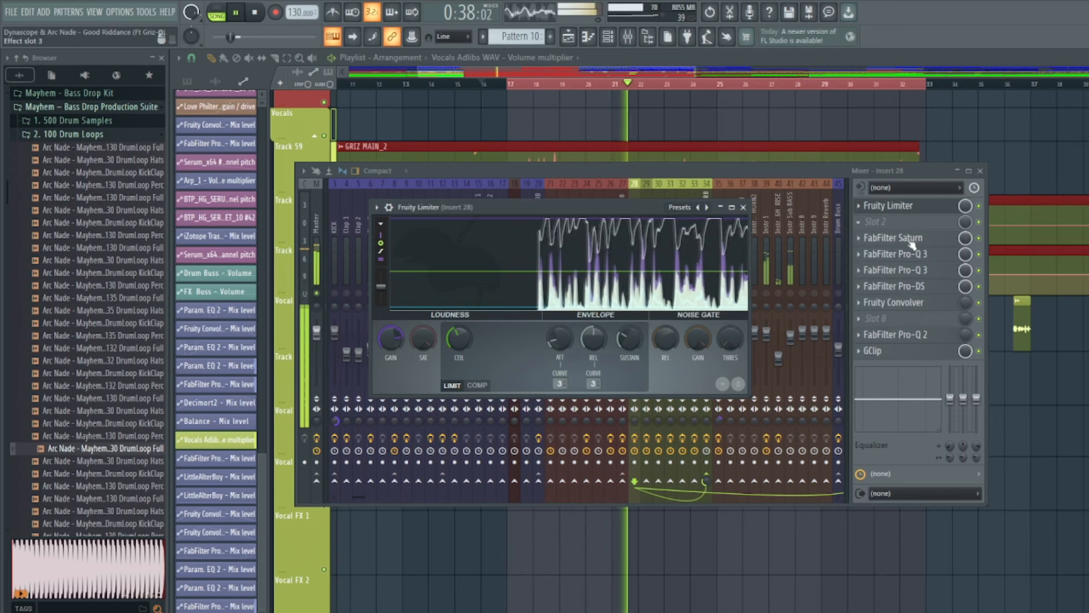
Inspect the middle and high band settings of FabFilter Saturn on Insert 28.
click(895, 238)
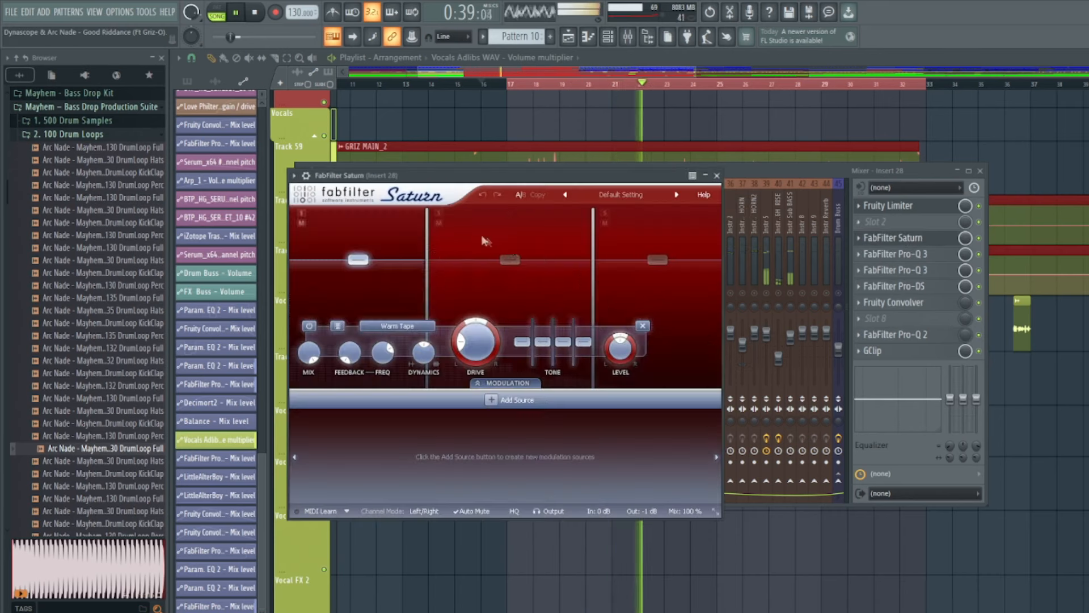
click(486, 291)
click(666, 286)
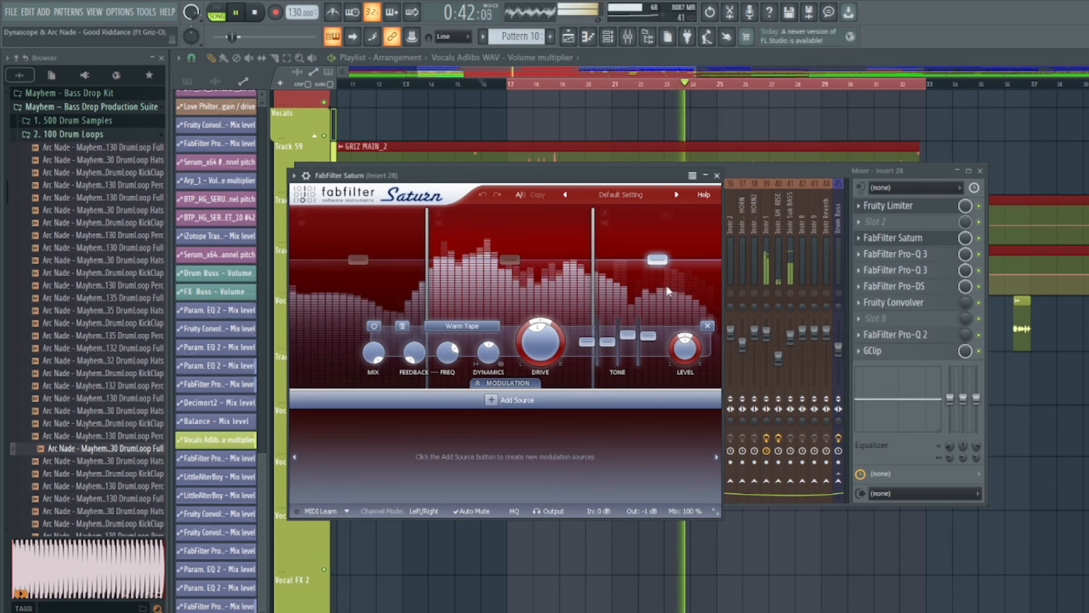
click(717, 176)
Inspect both FabFilter Pro-Q 3 equalizers and the FabFilter Pro-DS de-esser on Insert 28.
click(904, 254)
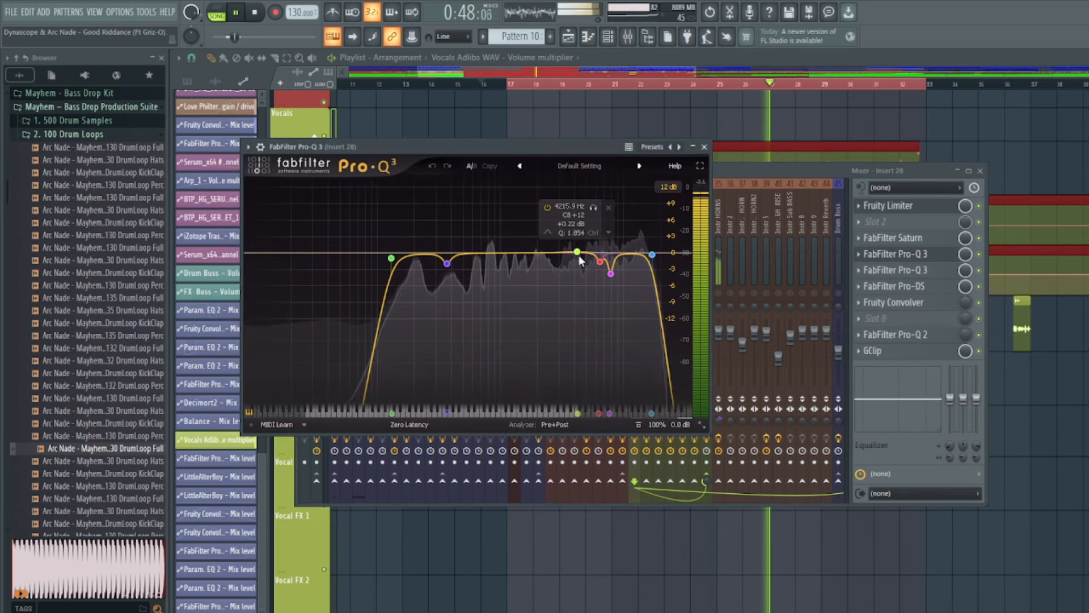
click(705, 148)
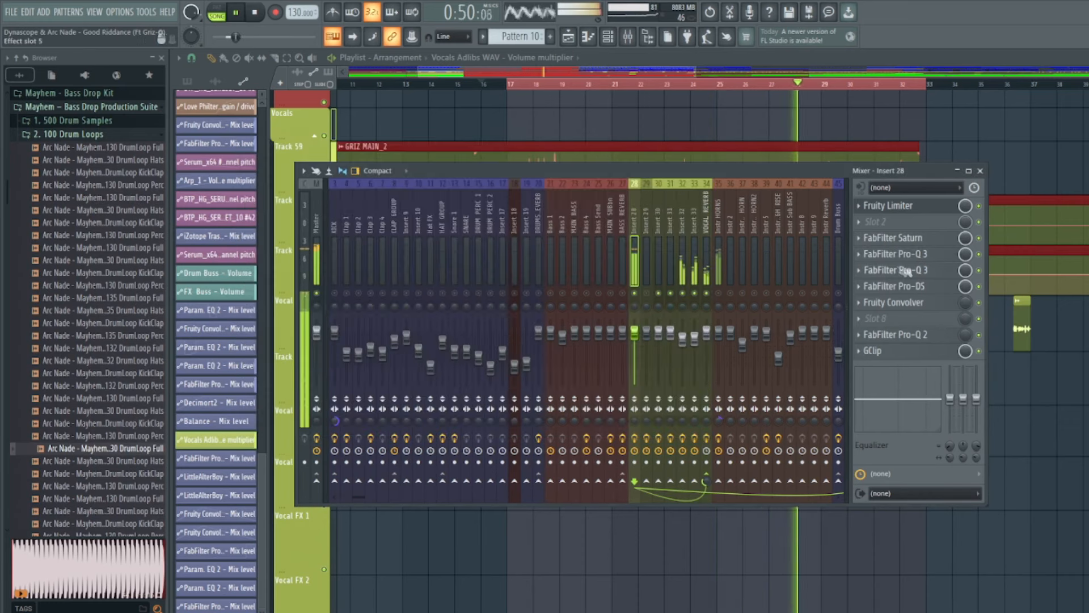
click(903, 271)
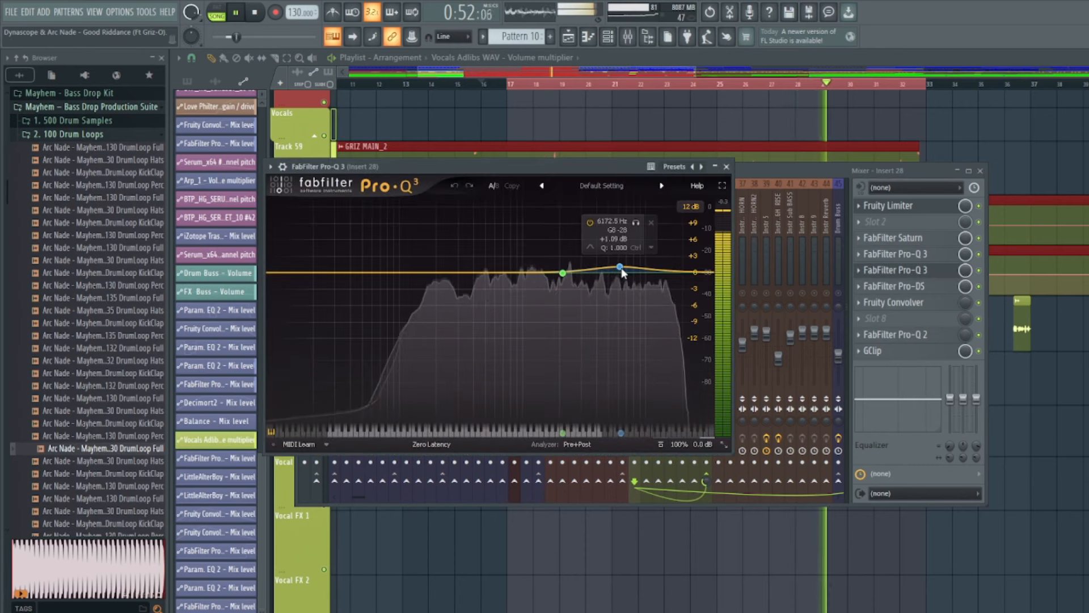
click(880, 273)
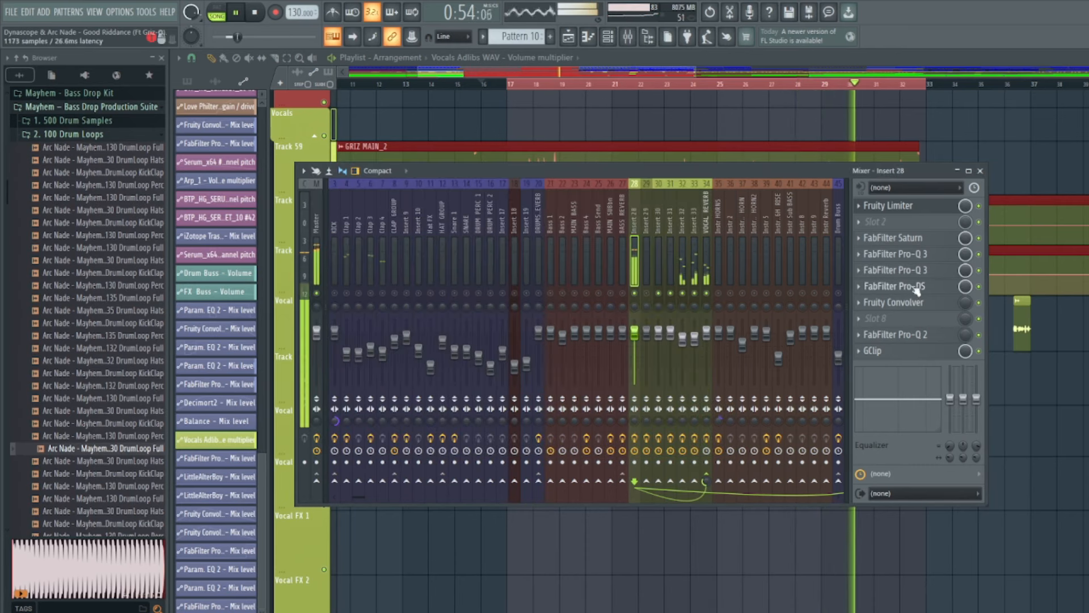
click(885, 286)
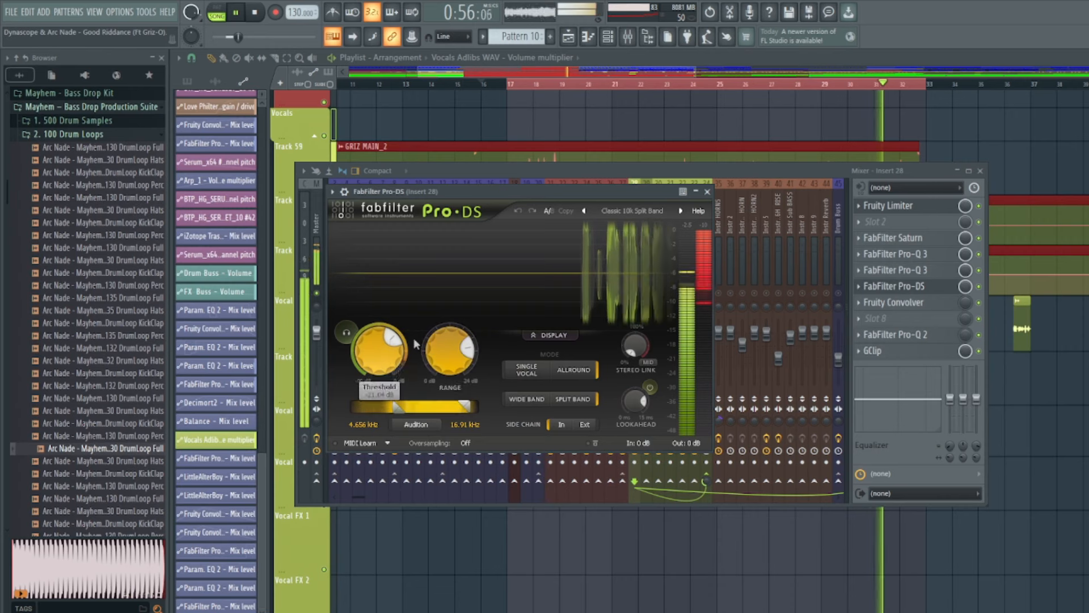
click(708, 192)
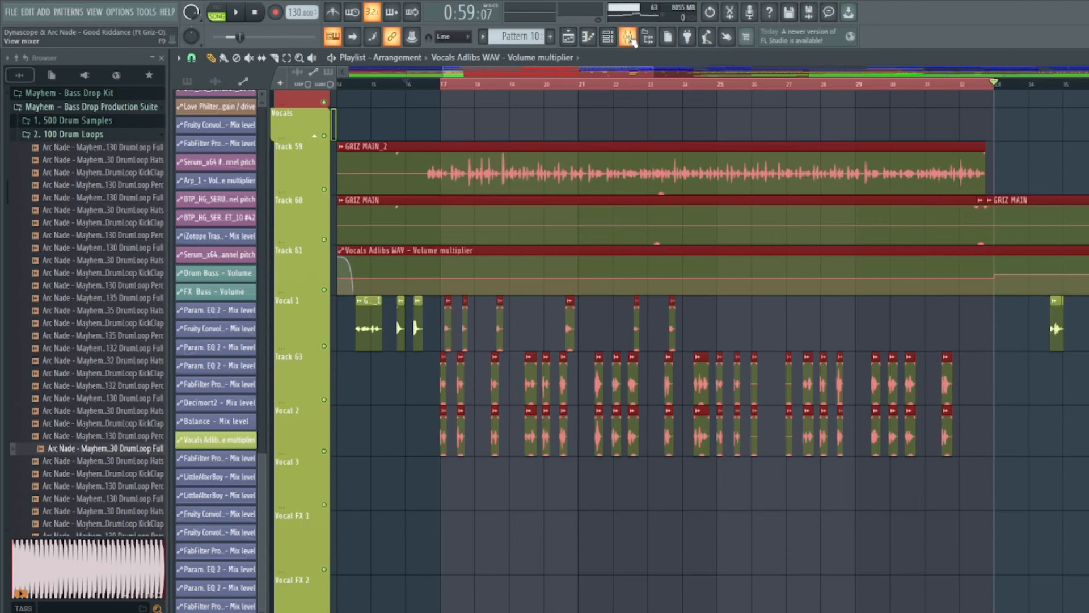
Inspect the effects on the VOCAL REVERB mixer track and the send to it from Insert 28.
click(628, 38)
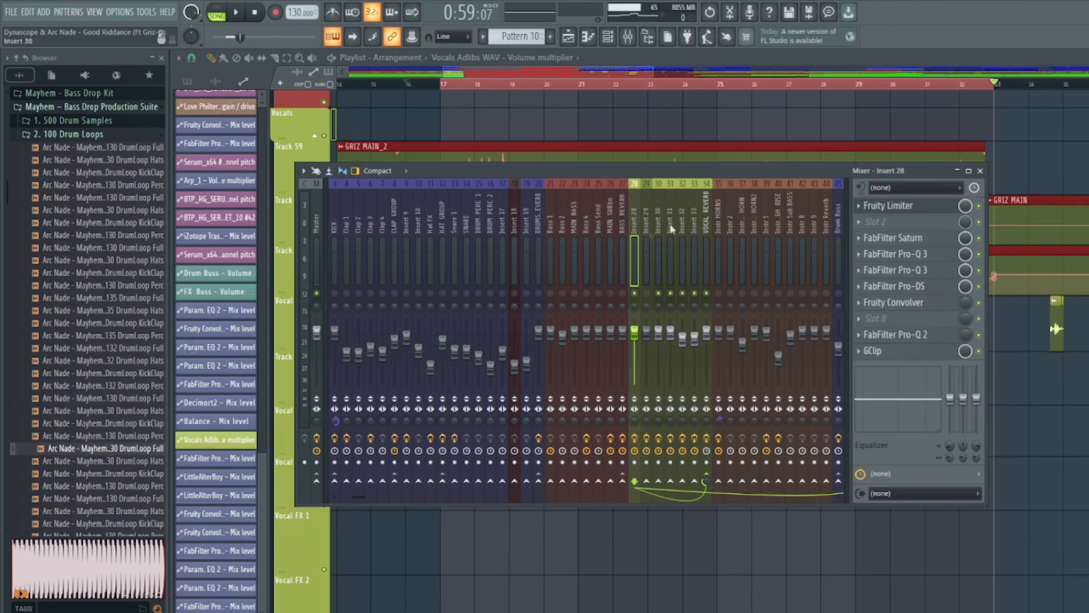
click(708, 238)
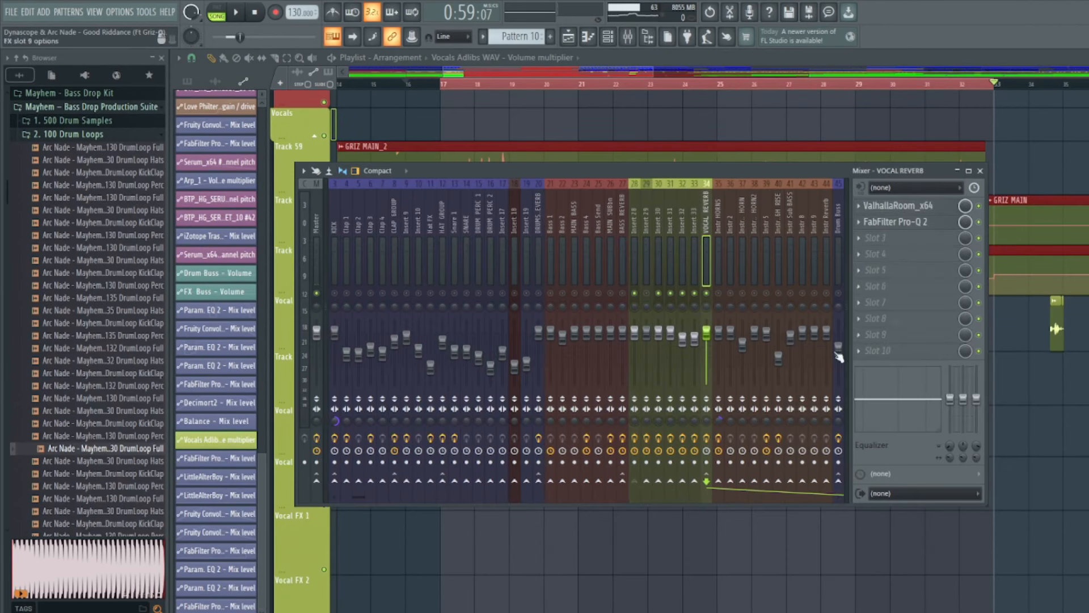
click(636, 237)
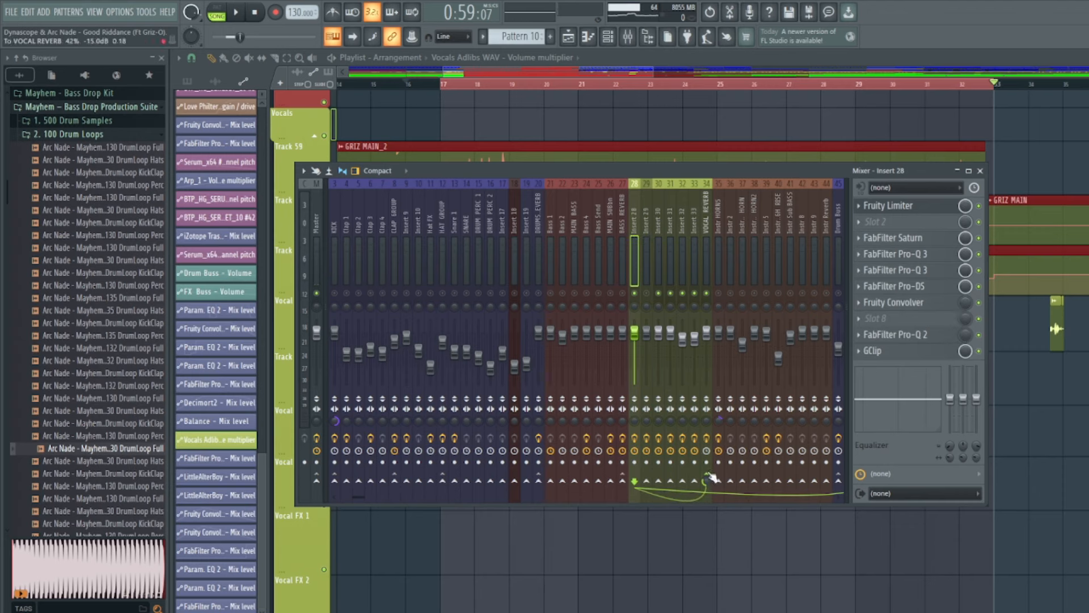
key(Escape)
Move the playhead to bar 17 and examine the vocal clips between bars 17 and 33 up close.
click(444, 86)
scroll(444, 85, up, 5)
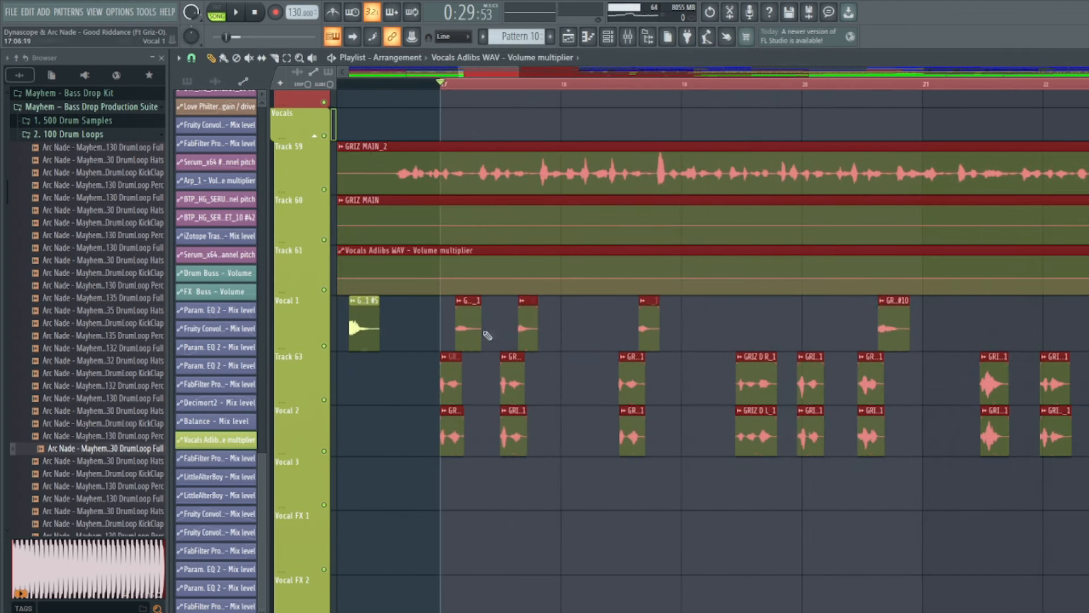
scroll(487, 364, down, 2)
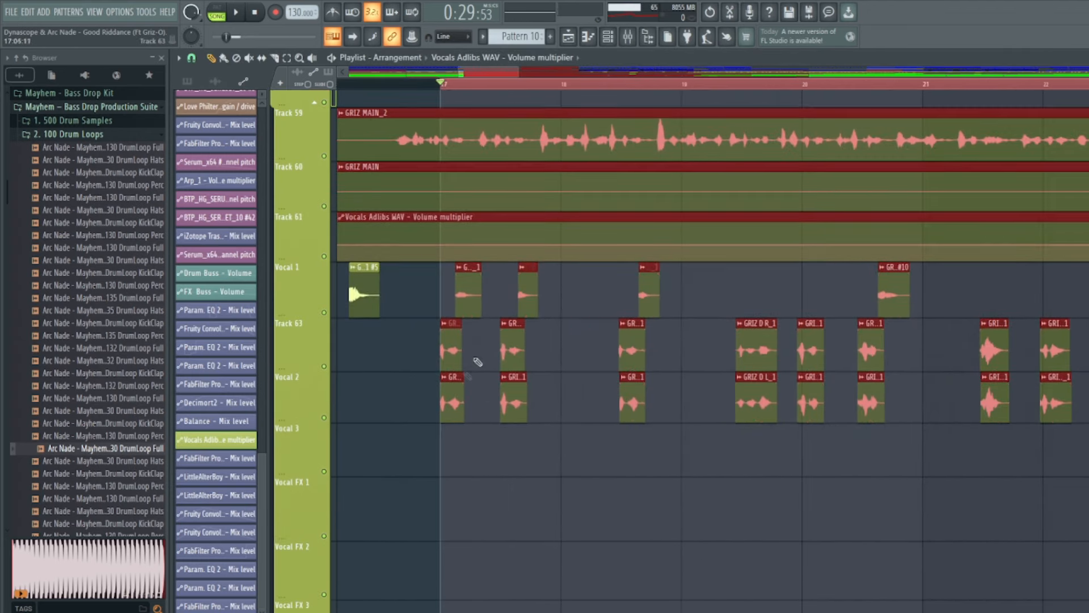
drag(517, 73, 586, 74)
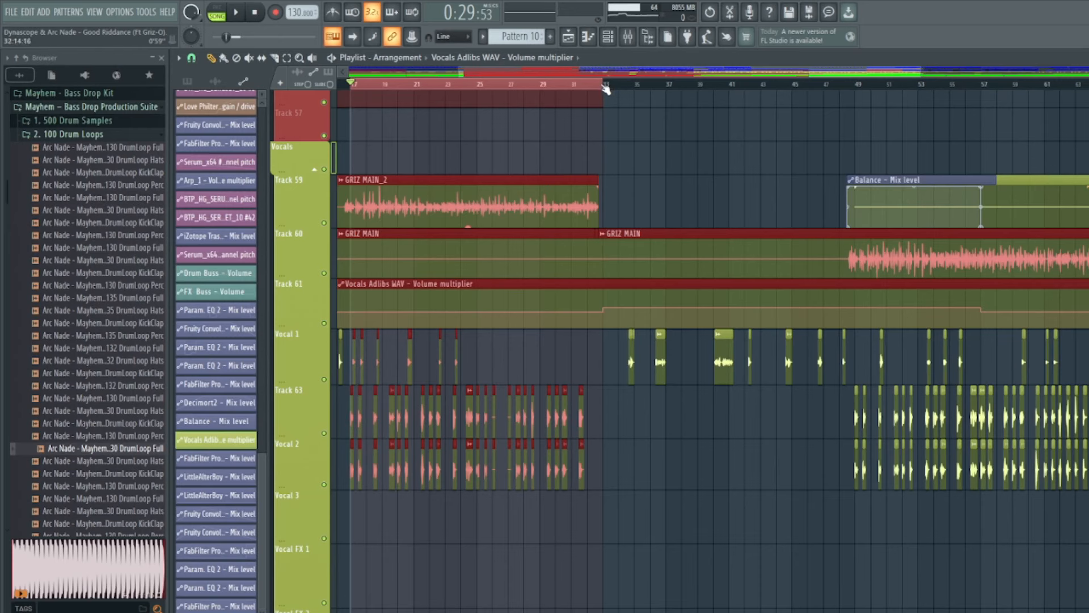
Select bars 33 to 49 in the playlist, close the mixer and play that section.
drag(606, 88, 855, 98)
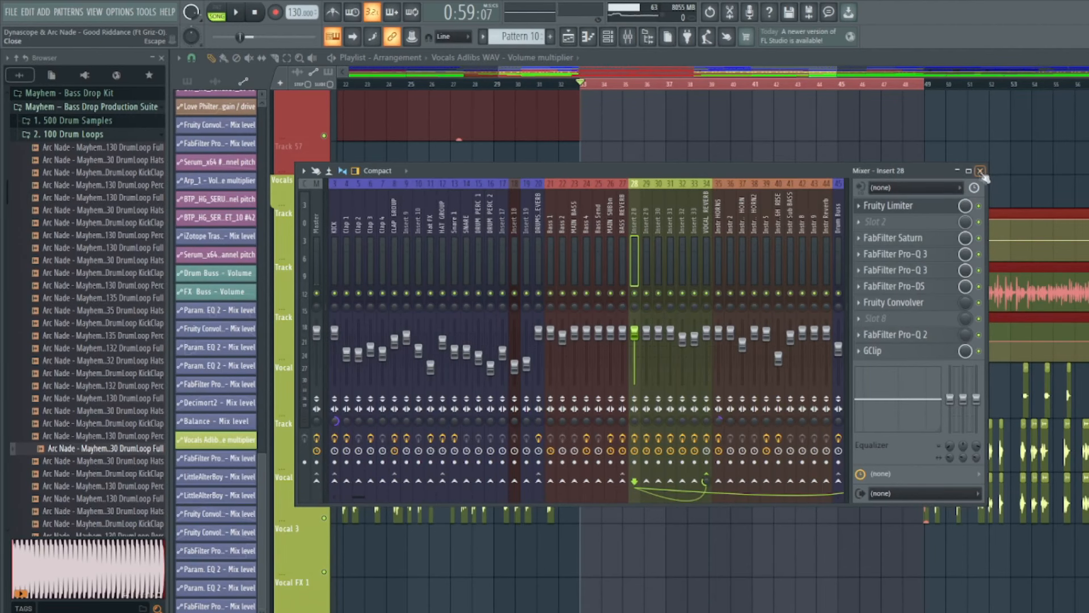
click(981, 170)
key(space)
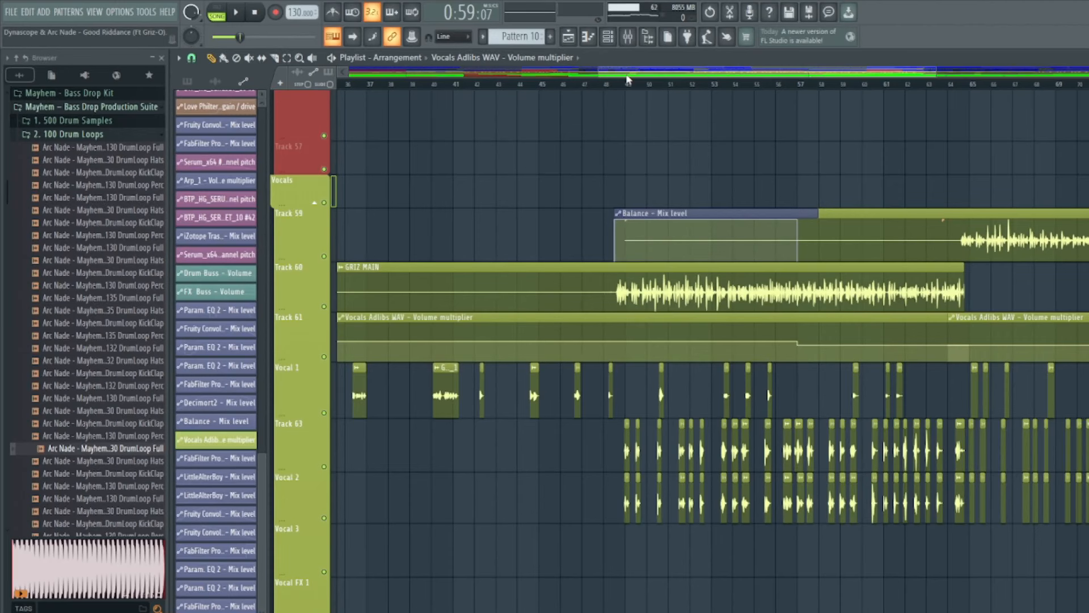
Move the playhead to bar 48 and play the vocal clips of the section starting at bar 49.
drag(628, 80, 619, 82)
click(589, 84)
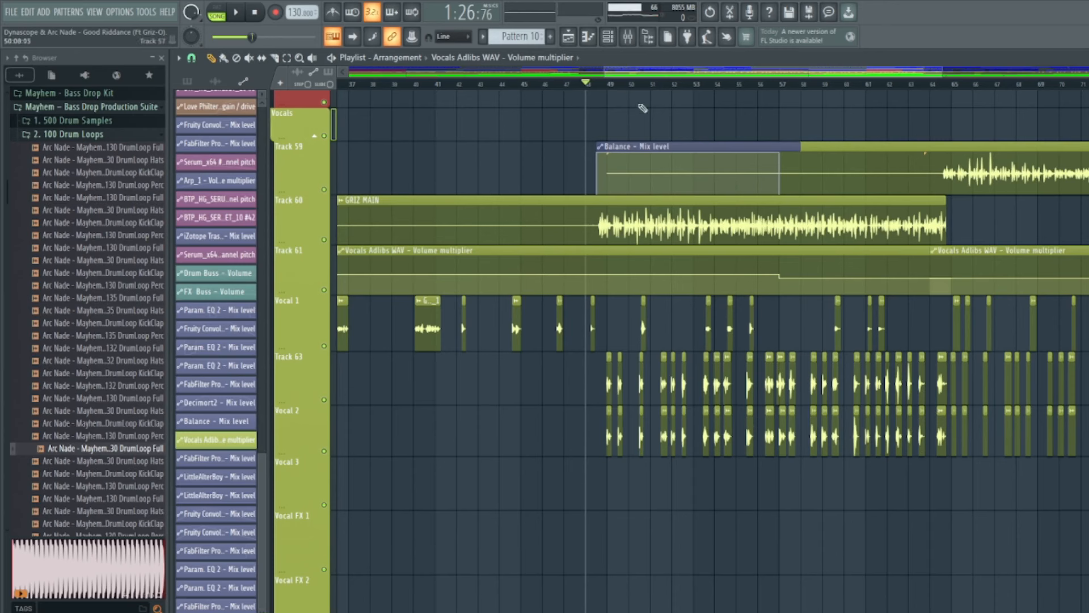
scroll(642, 91, up, 2)
drag(671, 77, 687, 78)
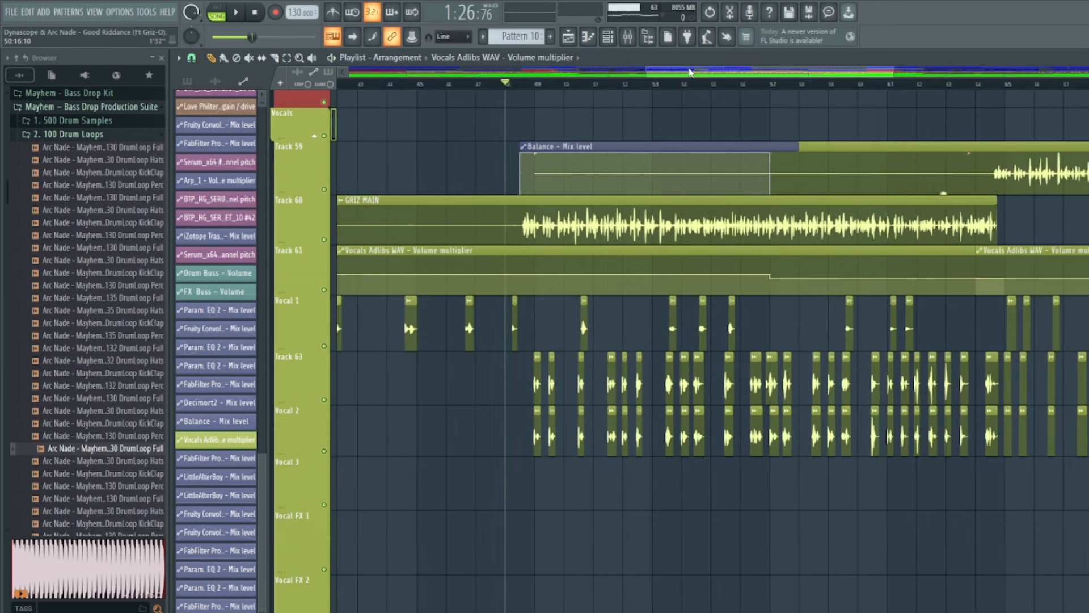
key(space)
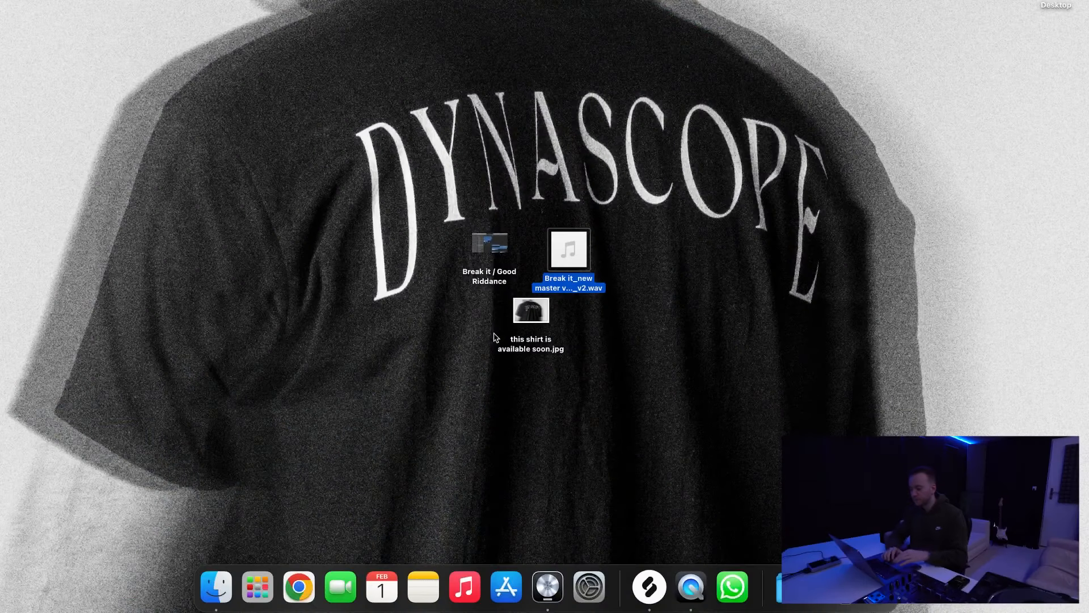
Preview the Break it master WAV file on the desktop and switch to the Logic Pro arrangement window.
key(space)
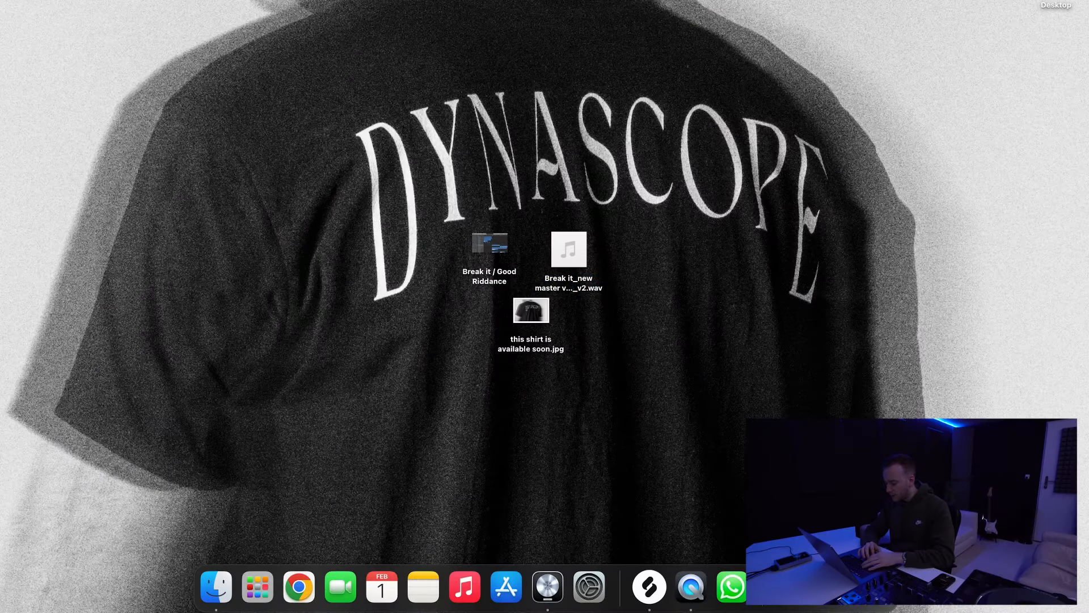
click(834, 587)
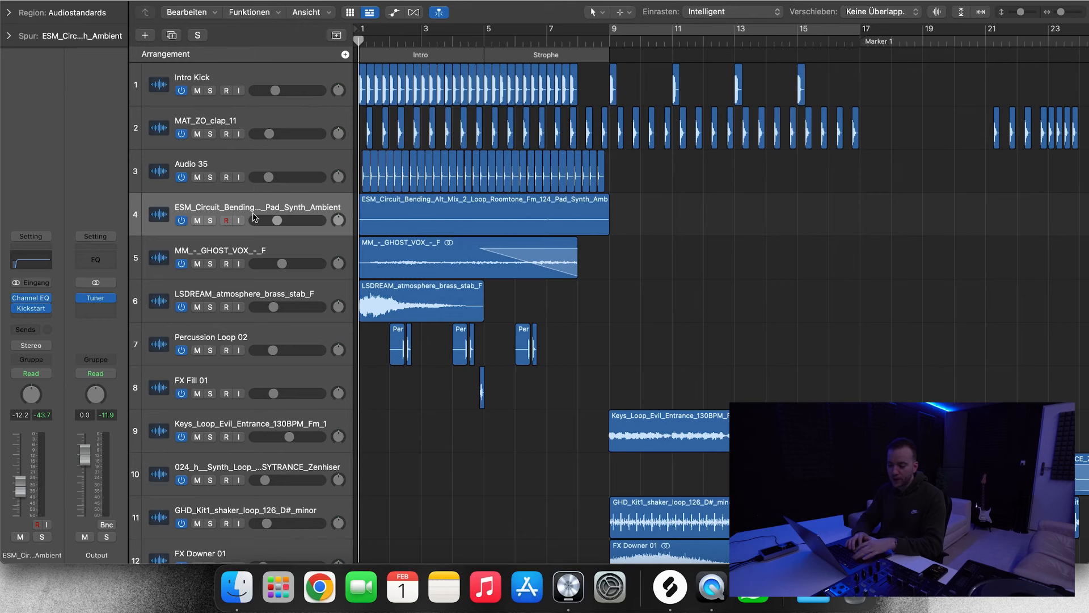
Audition the intro by soloing the ESM_Circuit_Bending pad, GHOST_VOX, LSDREAM brass stab and Percussion Loop 02 tracks during playback, and clear all solos.
key(s)
key(Down)
key(s)
click(260, 301)
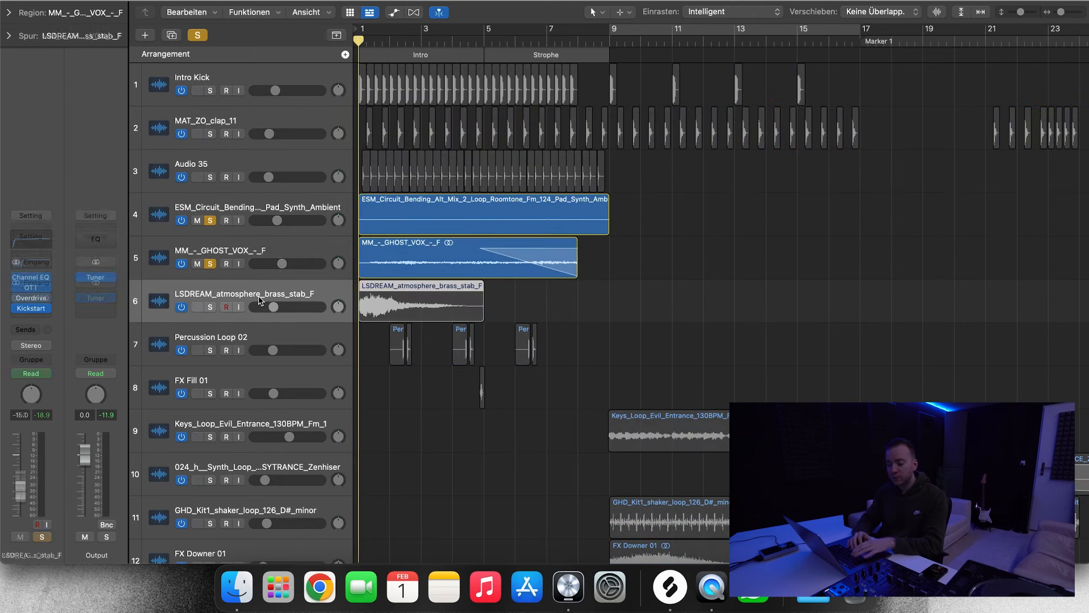
key(s)
key(space)
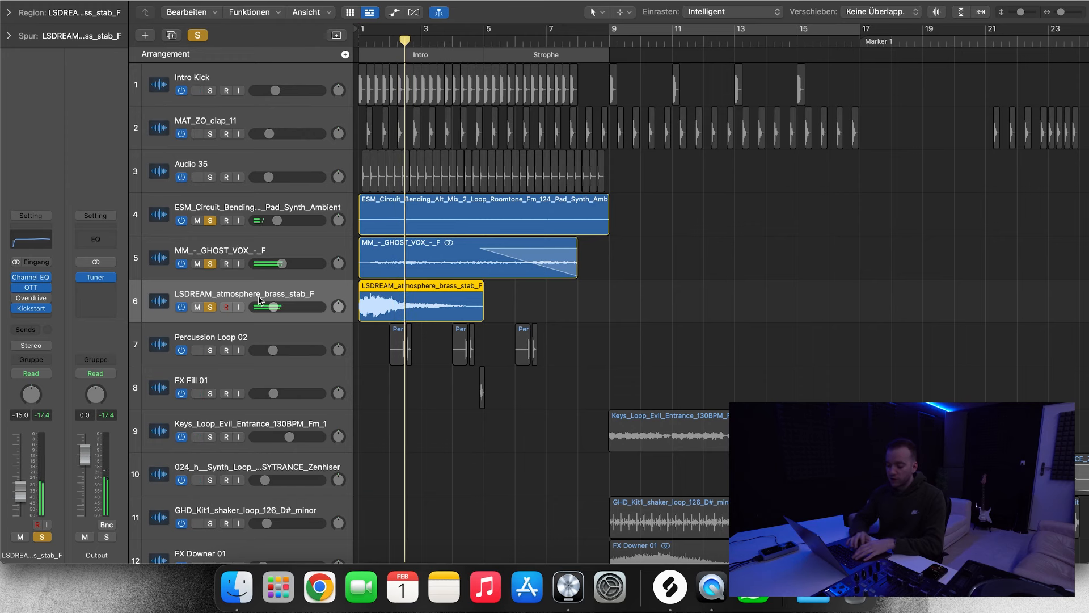
click(263, 338)
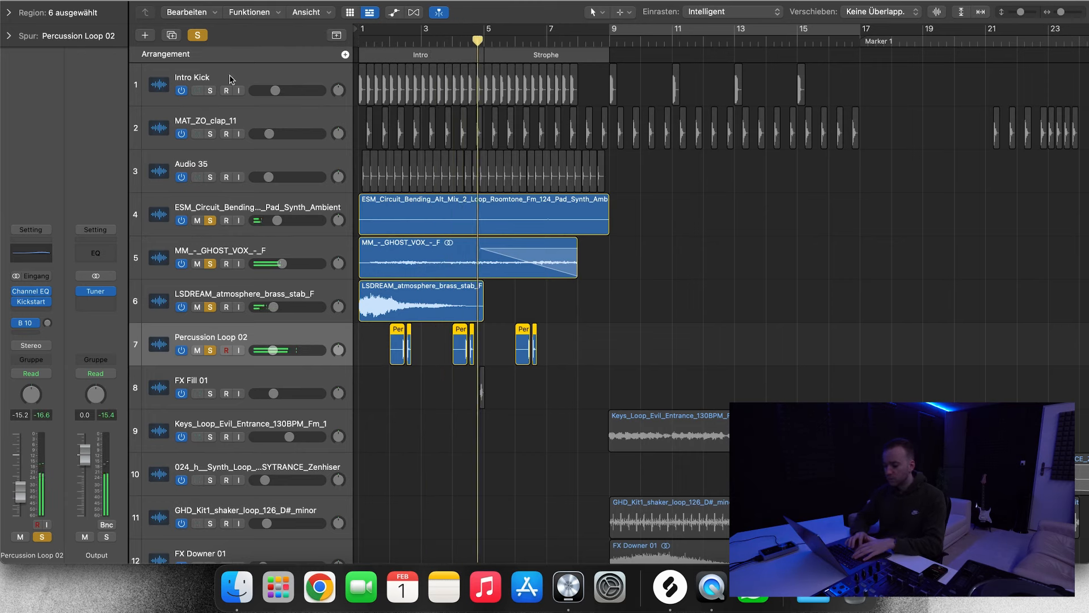
click(199, 36)
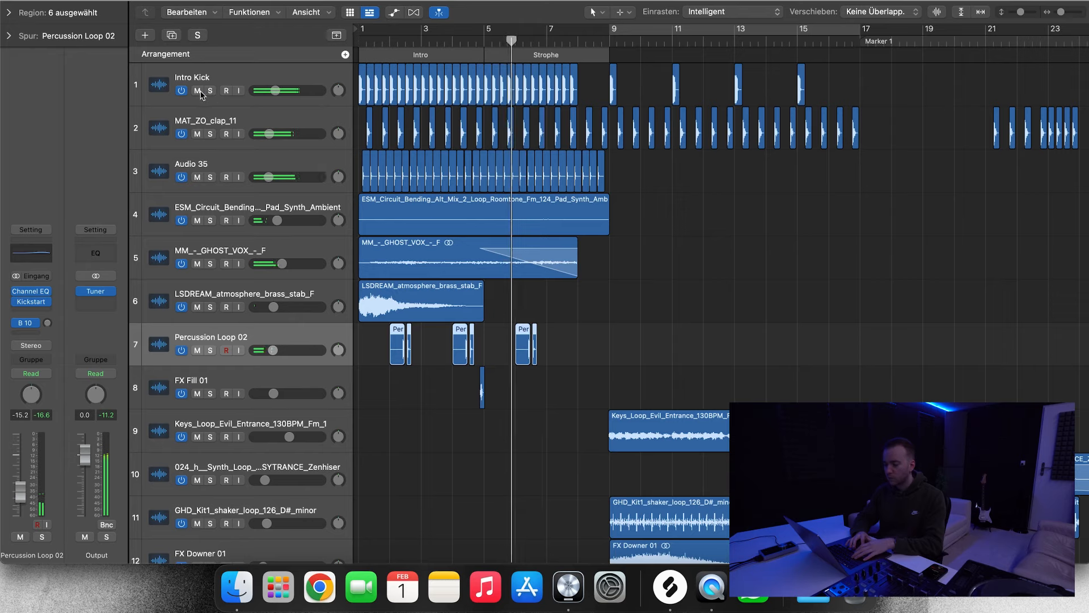
Select the Keys_Loop_Evil_Entrance track and activate a cycle range over bars 9 to 17.
scroll(599, 263, down, 10)
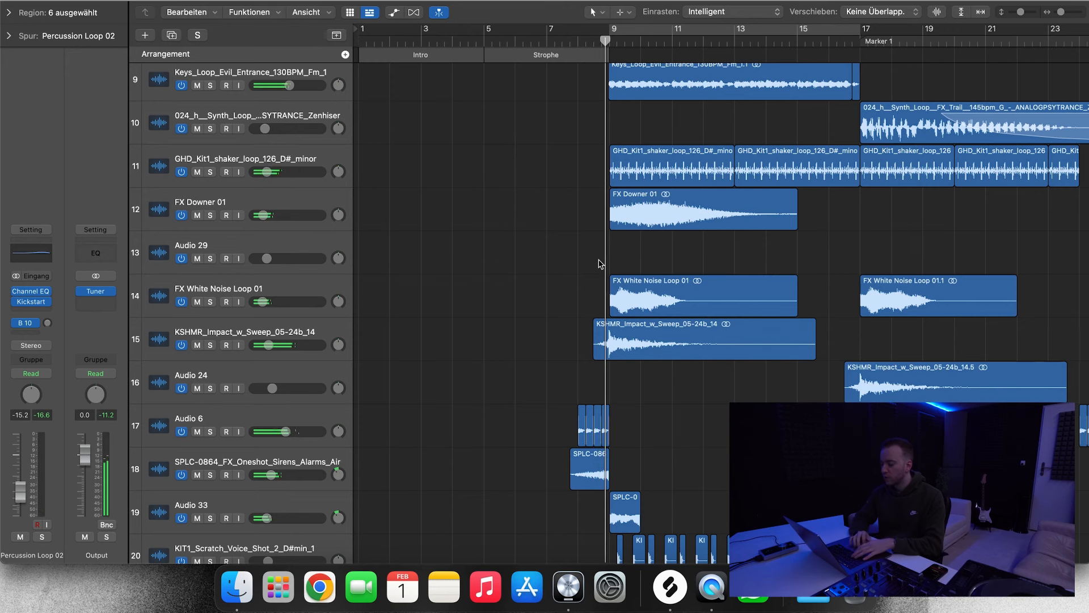
scroll(640, 285, up, 5)
click(289, 237)
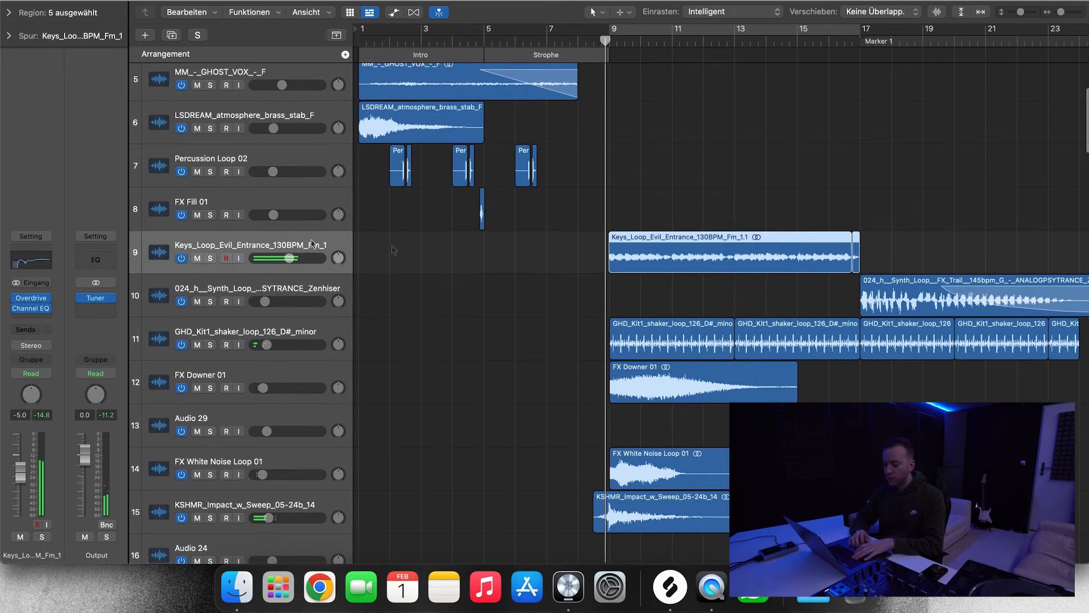
scroll(505, 272, up, 2)
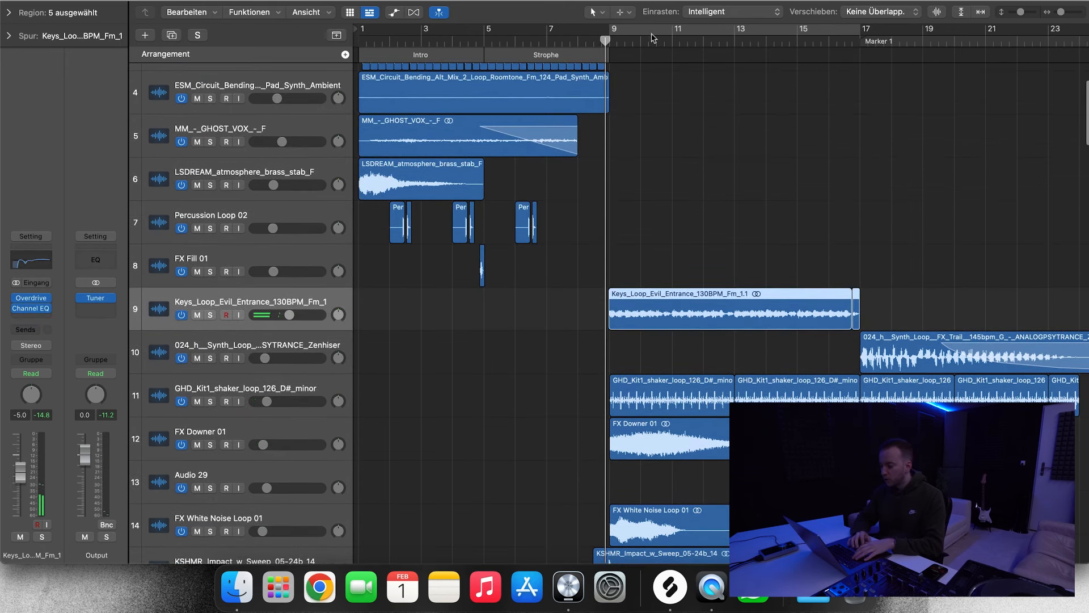
key(c)
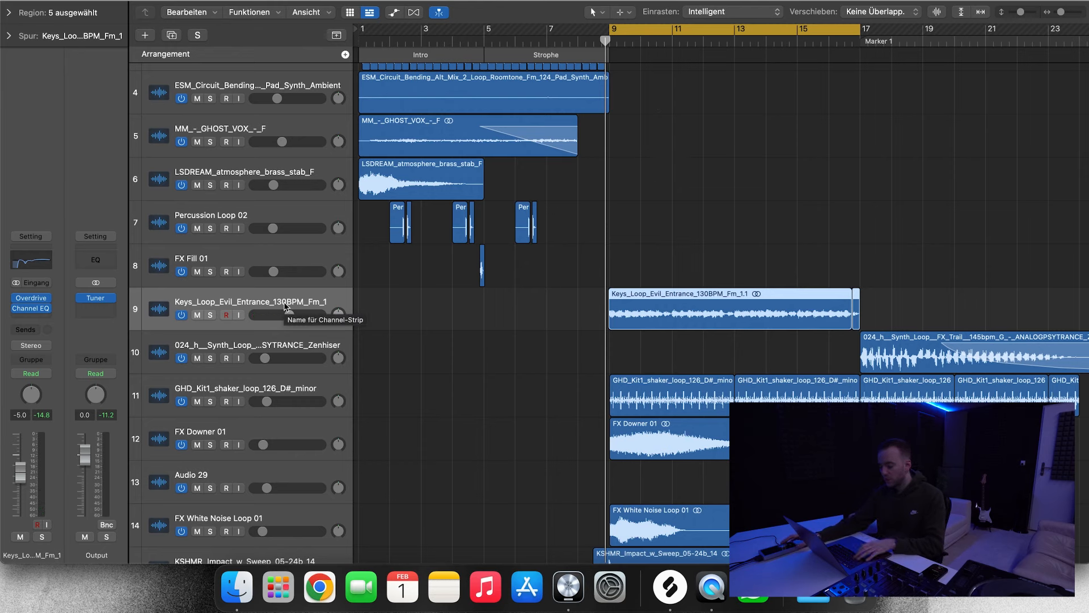
Solo the Keys_Loop_Evil_Entrance track and play it within the cycle range.
key(s)
key(space)
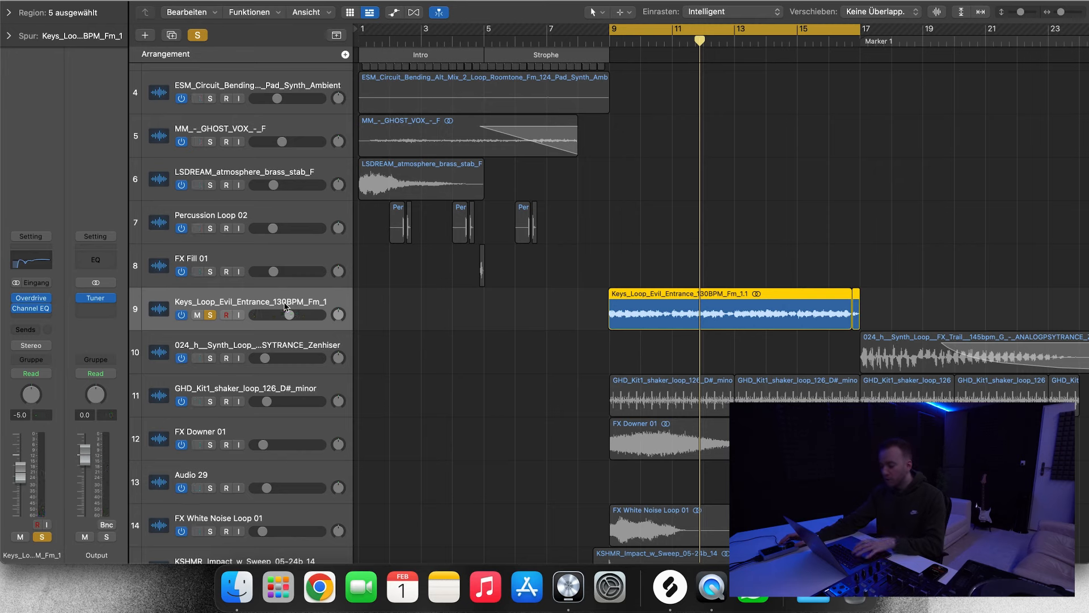
key(space)
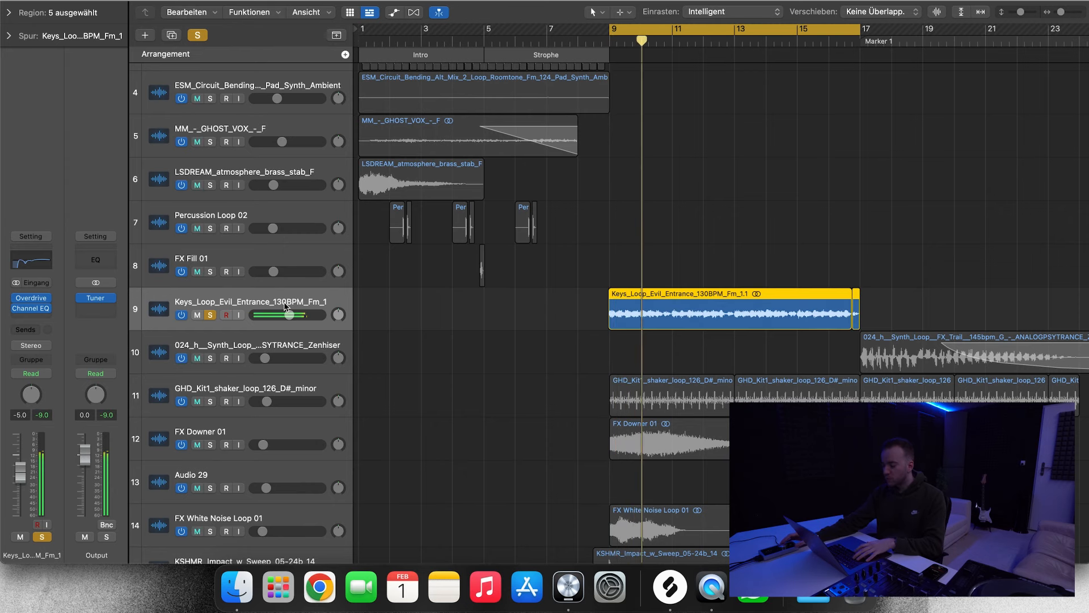
Solo the tp_ukg_chord_classic track in row 22 and play it together with the keys loop.
scroll(418, 335, down, 6)
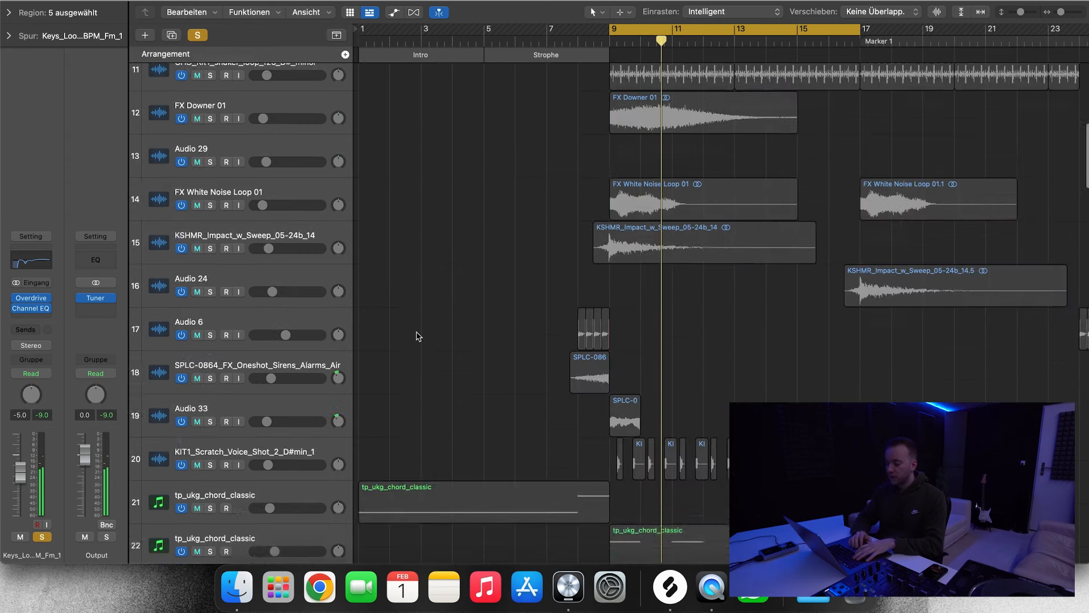
scroll(418, 336, down, 3)
click(313, 412)
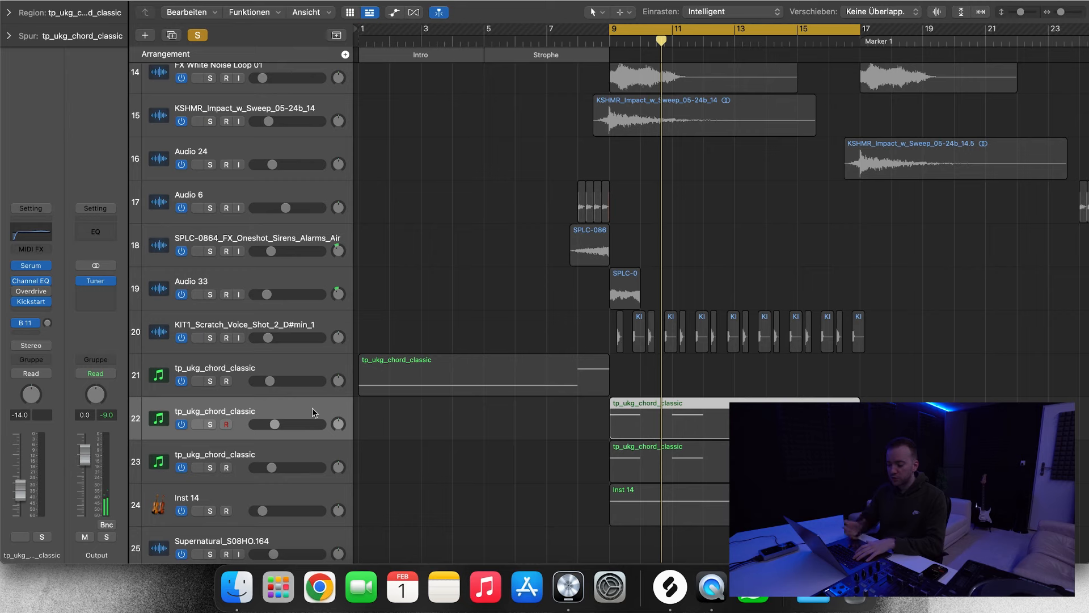
key(s)
key(space)
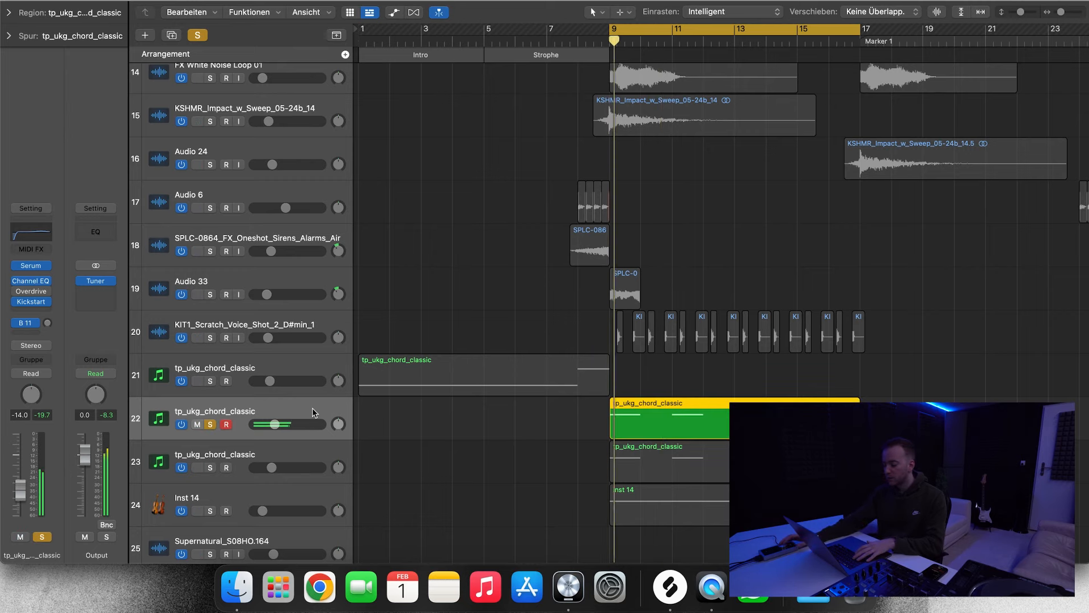
Unsolo the Keys_Loop_Evil_Entrance track and play the tp_ukg_chord_classic track in row 22 by itself.
scroll(441, 356, up, 7)
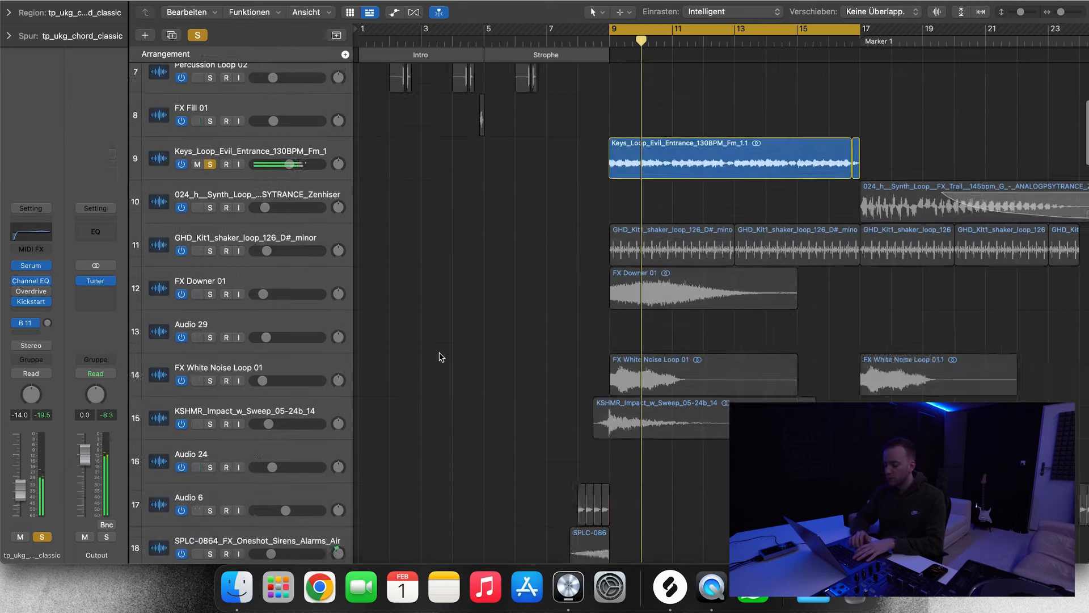
scroll(442, 356, up, 2)
click(209, 233)
scroll(516, 362, down, 7)
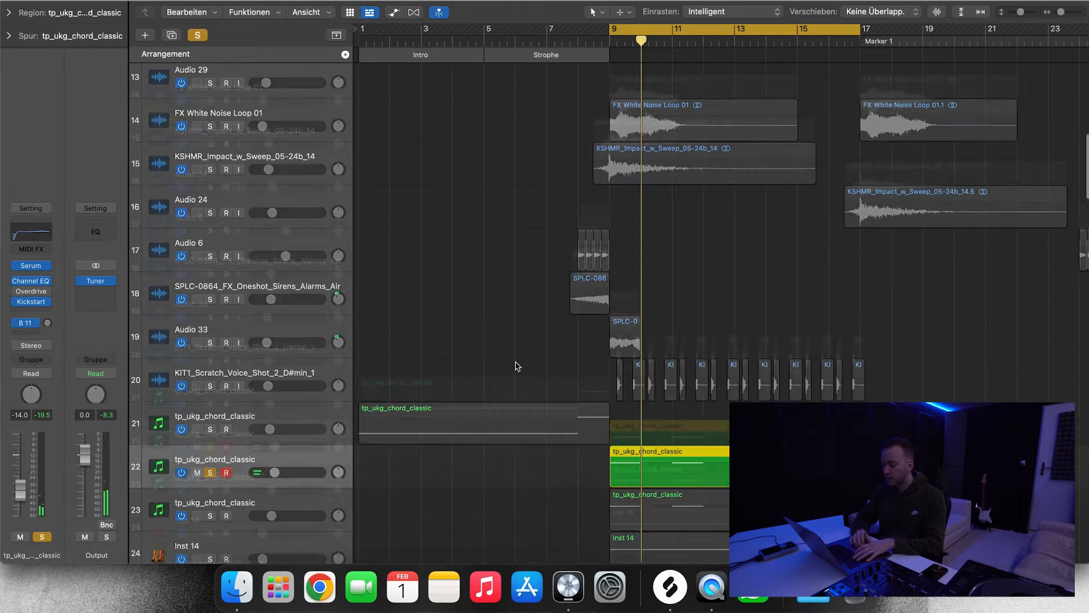
key(space)
scroll(515, 365, down, 1)
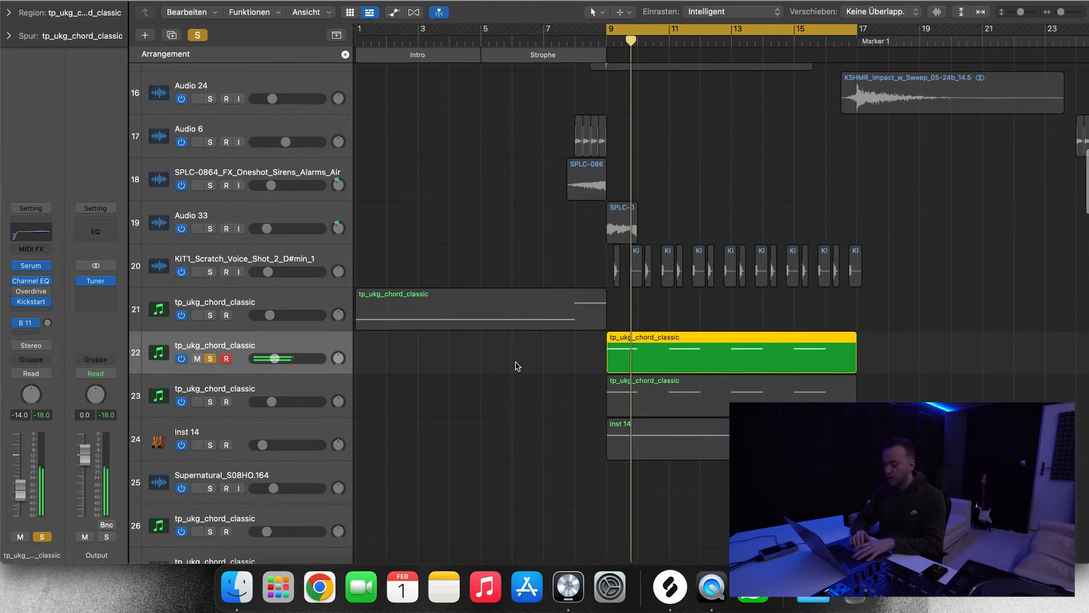
Solo the tp_ukg_chord_classic track in row 23 and the Inst 14 track alongside track 22 during playback.
click(269, 390)
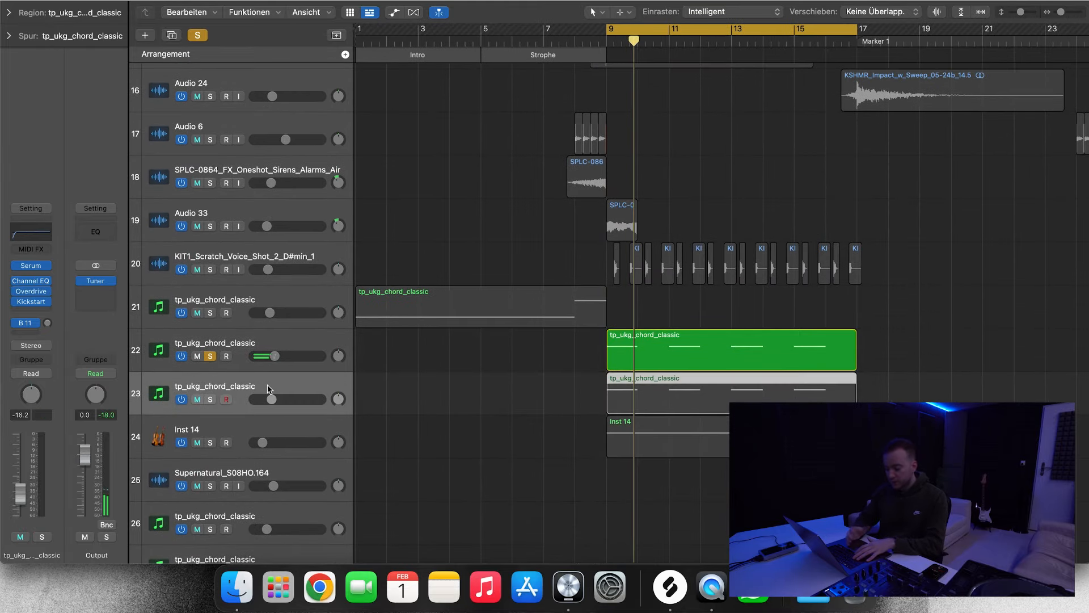
key(s)
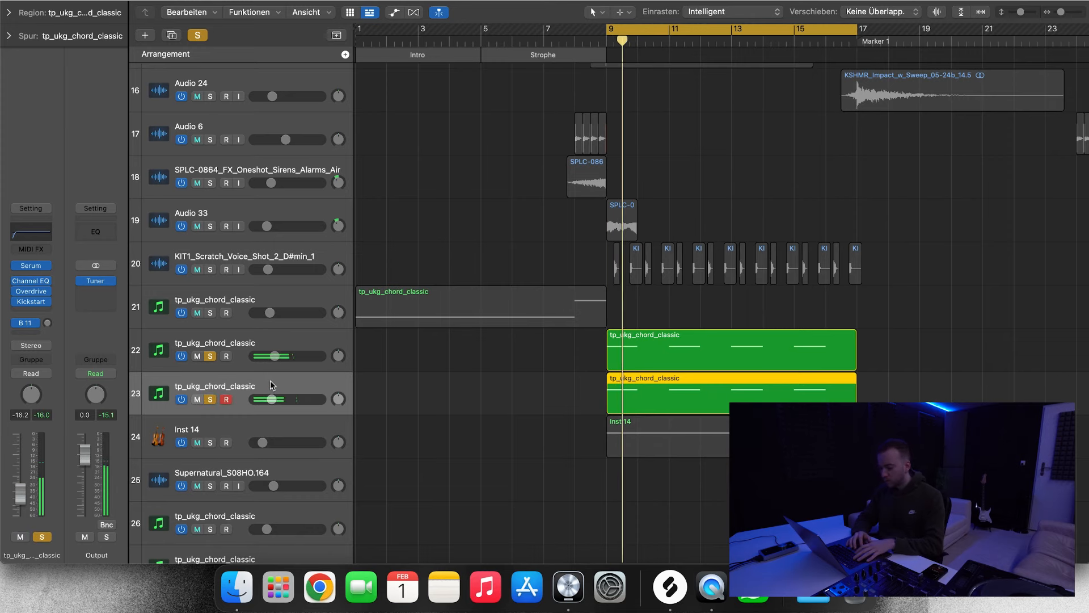
click(254, 428)
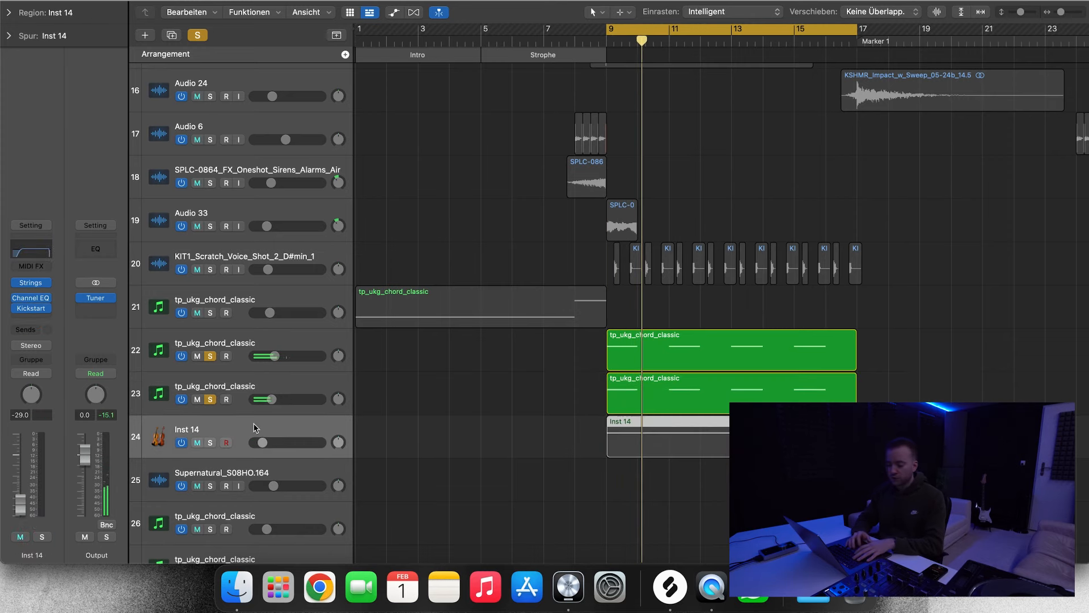
key(s)
Listen to Inst 14 alone by unsoloing chord tracks 22 and 23, and solo both chord tracks again.
click(210, 399)
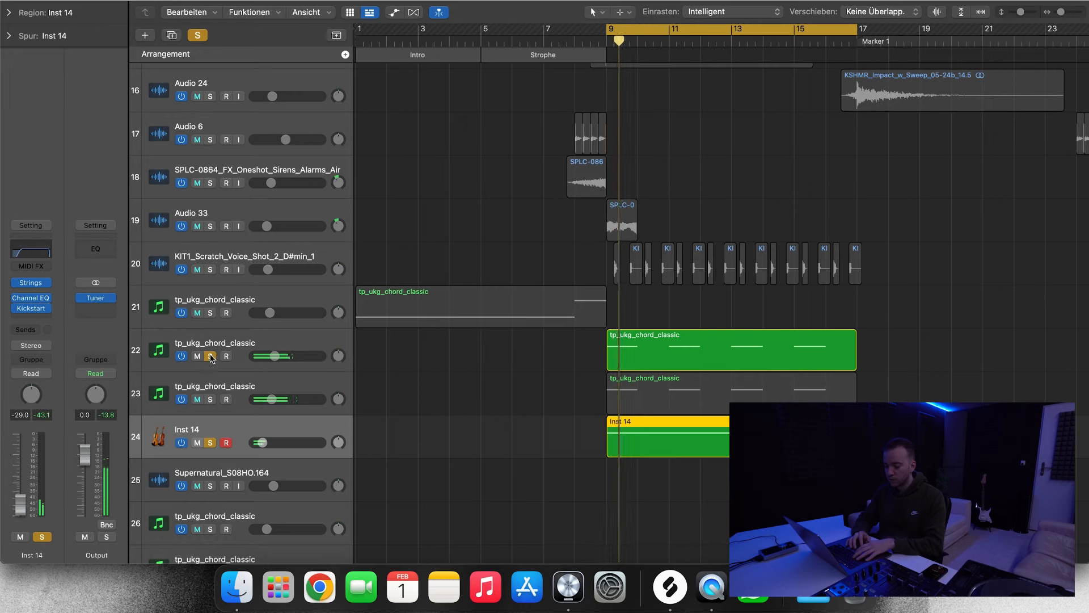
click(210, 355)
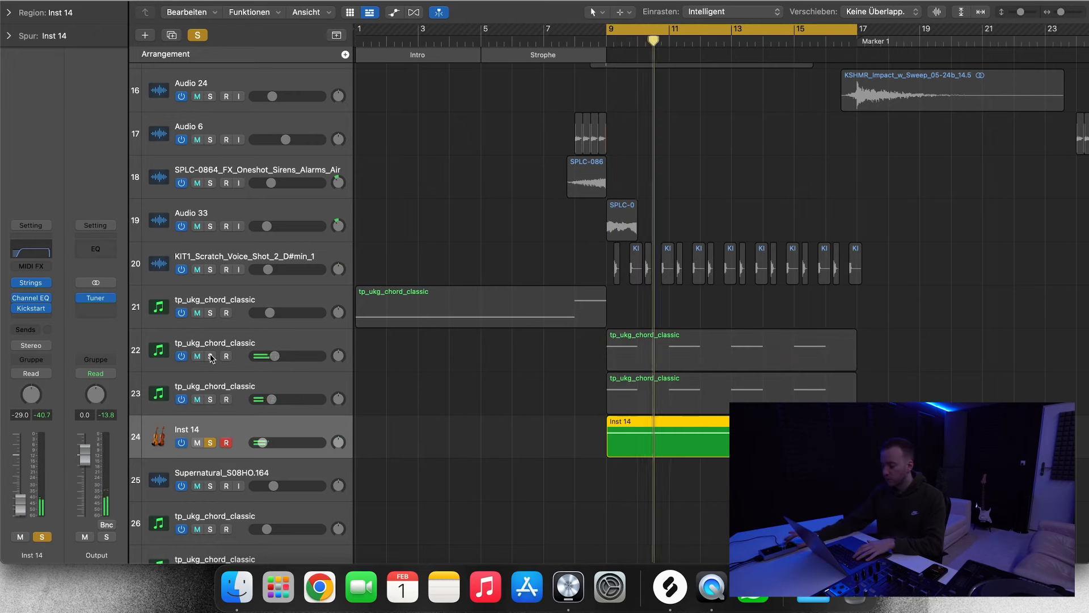
click(210, 355)
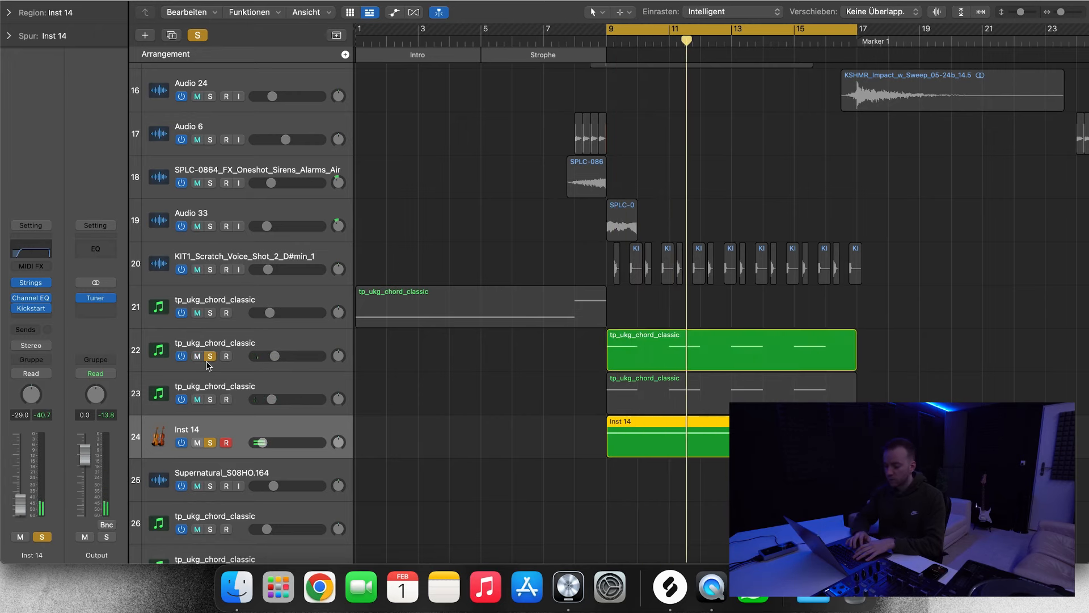
click(210, 399)
Solo the Keys_Loop_Evil_Entrance and GHD_Kit1_shaker_loop tracks and play them within the cycle range.
scroll(518, 377, up, 6)
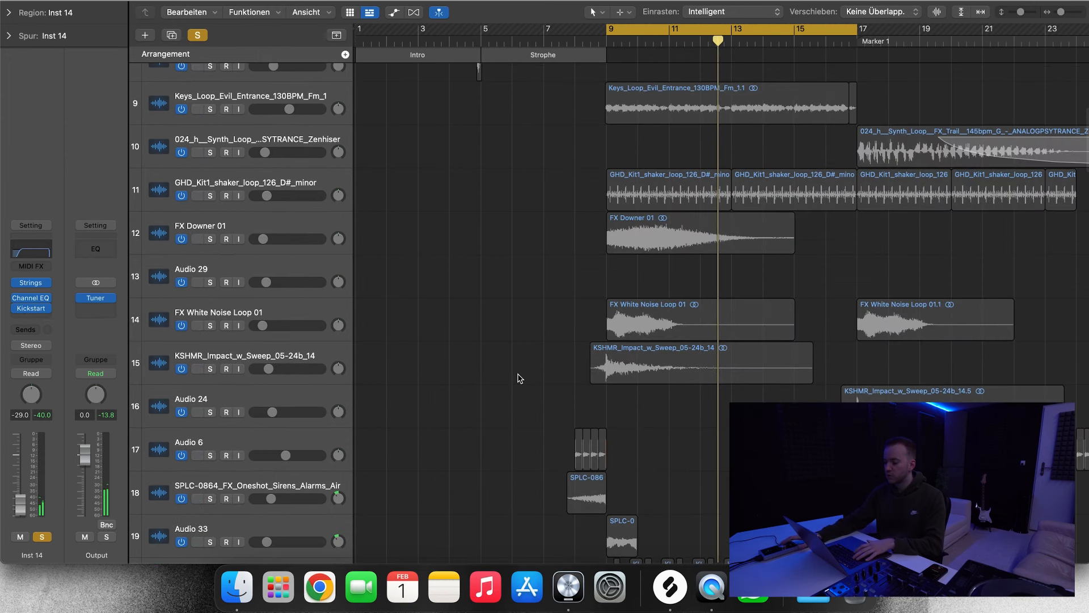
click(210, 110)
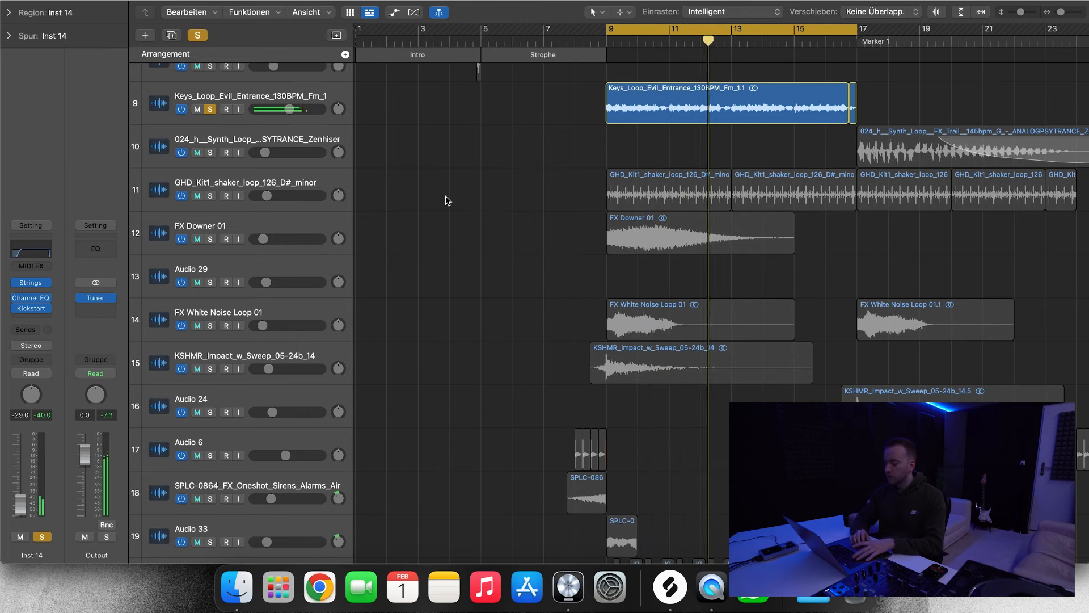
scroll(447, 200, up, 3)
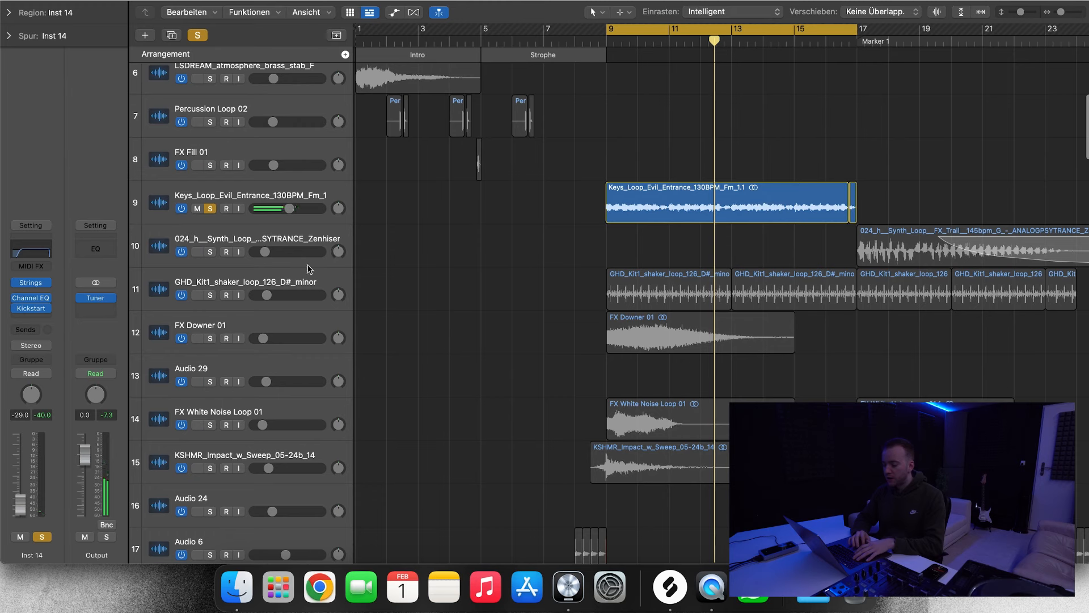
click(303, 282)
key(s)
key(space)
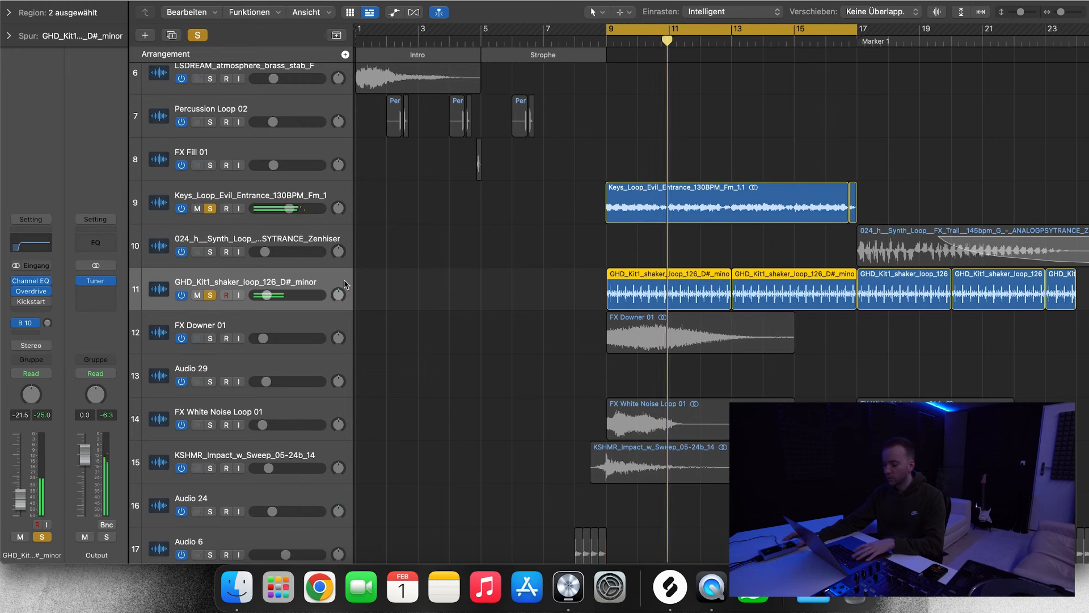
Solo the FX Downer 01 track too and play the cycle range with it added.
click(287, 328)
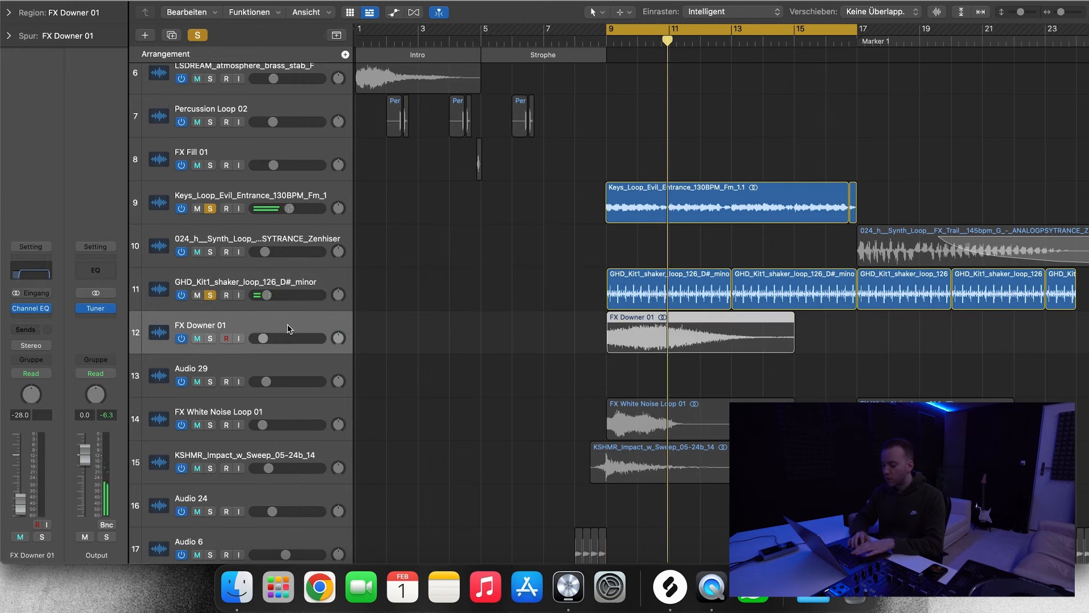
key(s)
key(space)
key(space)
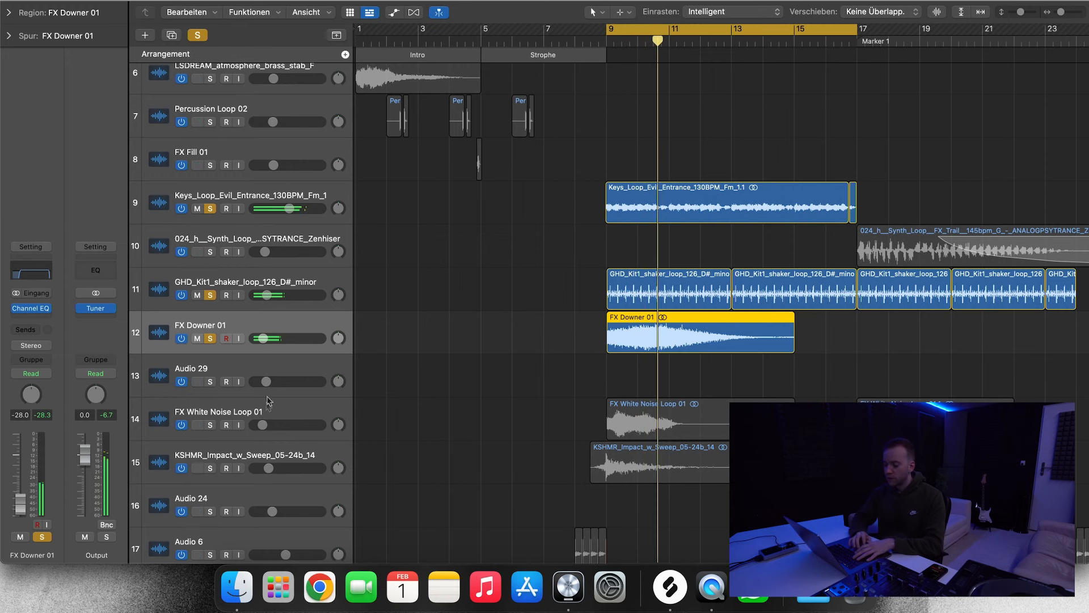
Solo the FX White Noise Loop 01 track too and replay the cycle range with it added.
click(279, 412)
key(s)
key(space)
key(space)
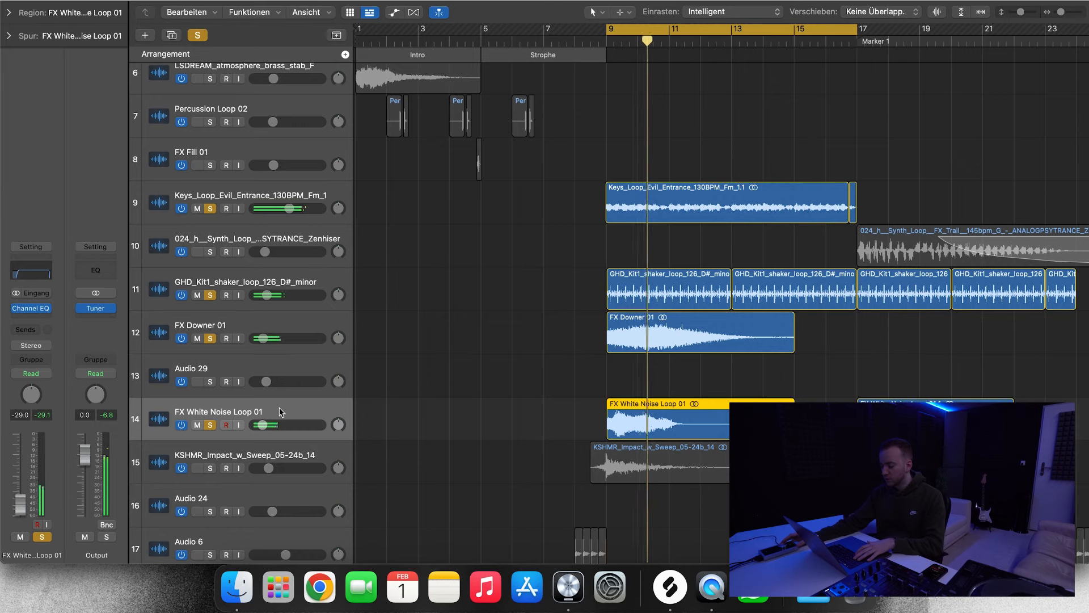
key(space)
Start the cycle range slightly earlier, add the KSHMR_Impact_w_Sweep track in row 15 to the solos, and play it.
click(289, 451)
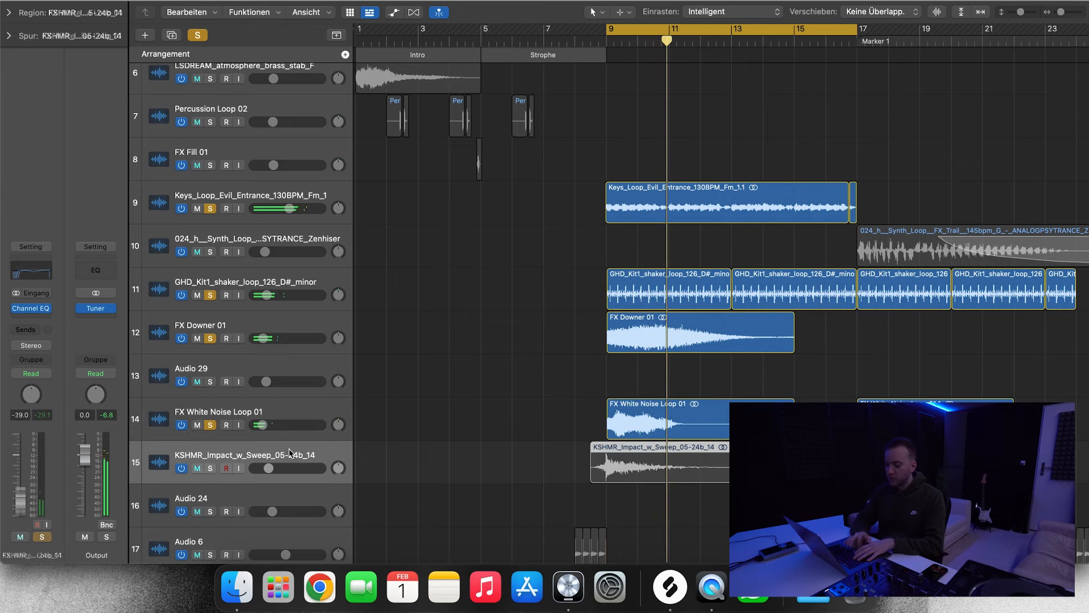
drag(623, 32, 607, 31)
click(211, 469)
scroll(454, 335, down, 5)
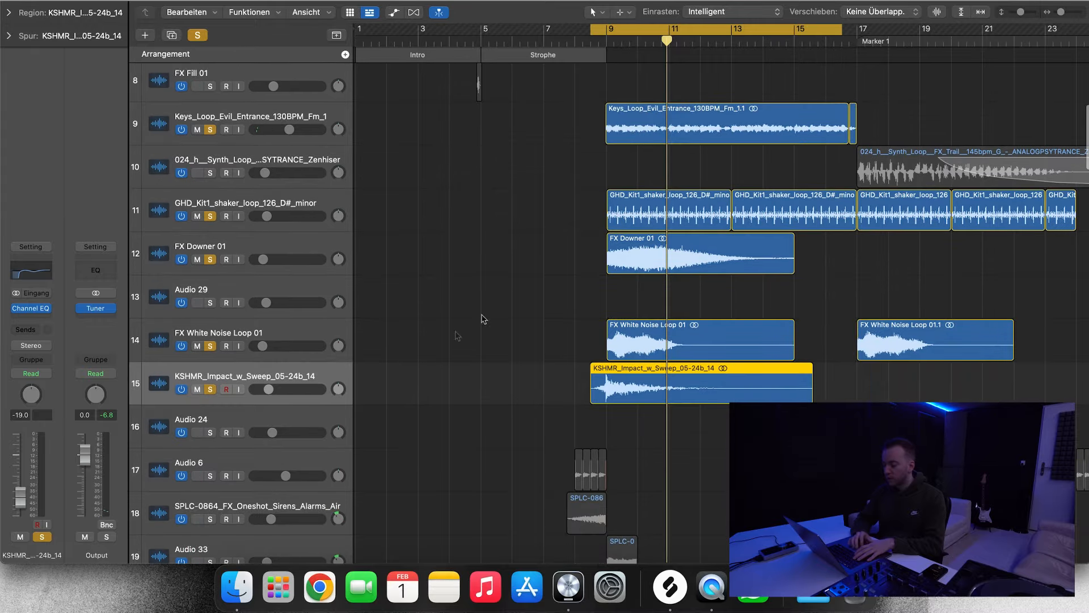
key(space)
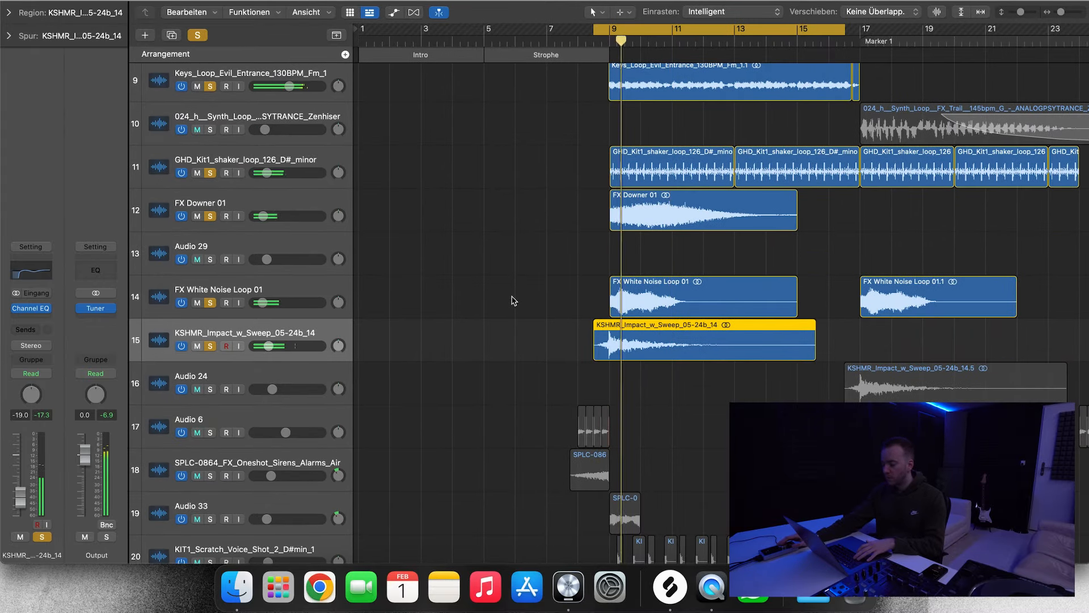
Clear all track solos and set the cycle range to bar 8.
click(198, 35)
scroll(577, 277, down, 3)
drag(586, 38, 610, 38)
scroll(588, 235, down, 3)
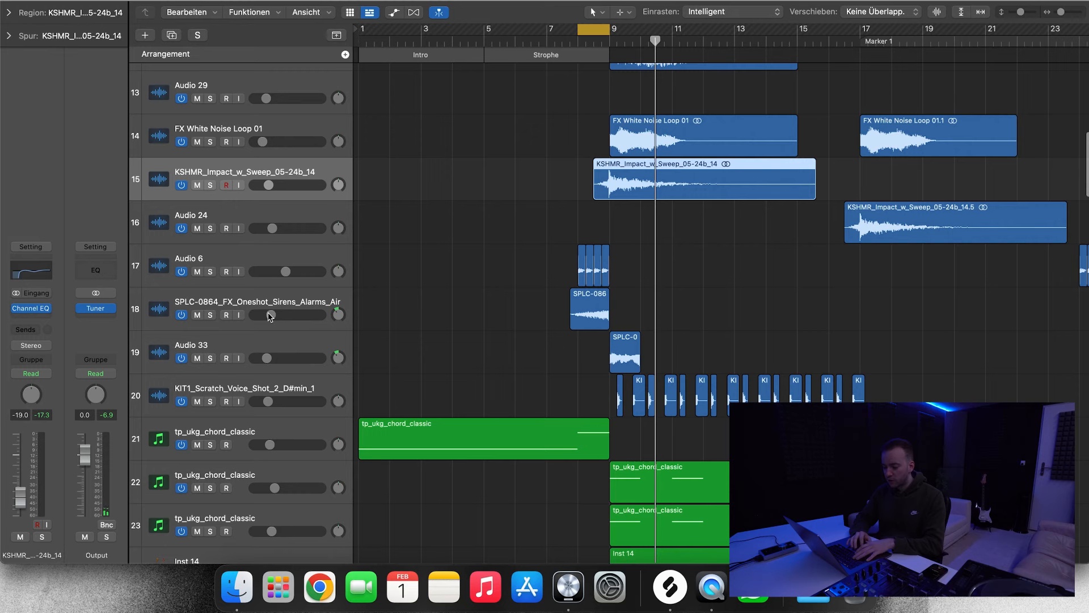
Solo the SPLC-0864 sirens effect track, play the cycle range, and add Audio 6 to the solo.
click(280, 301)
key(s)
key(space)
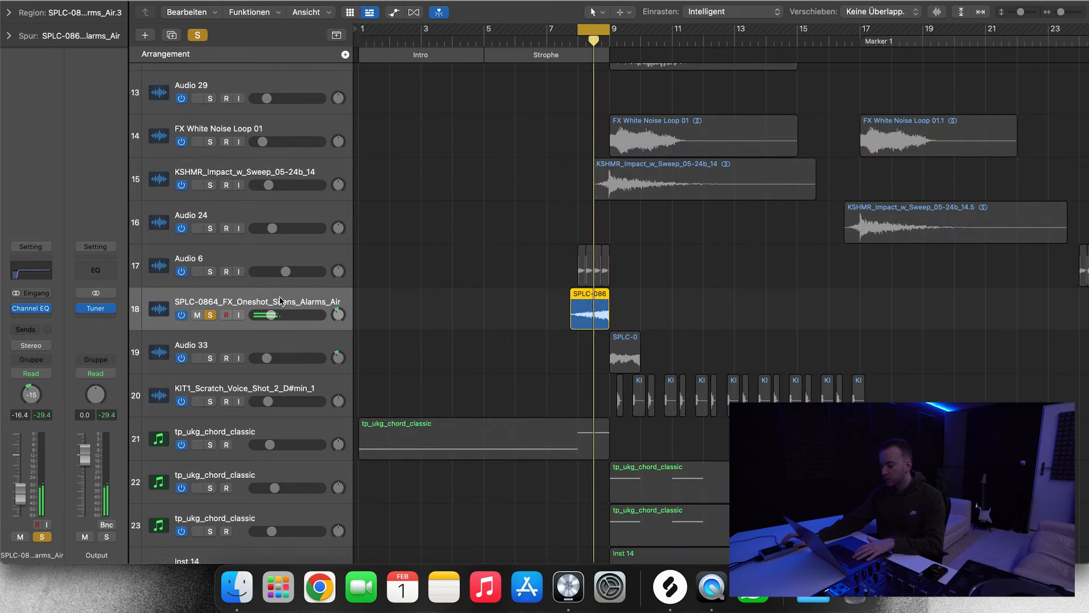
click(247, 260)
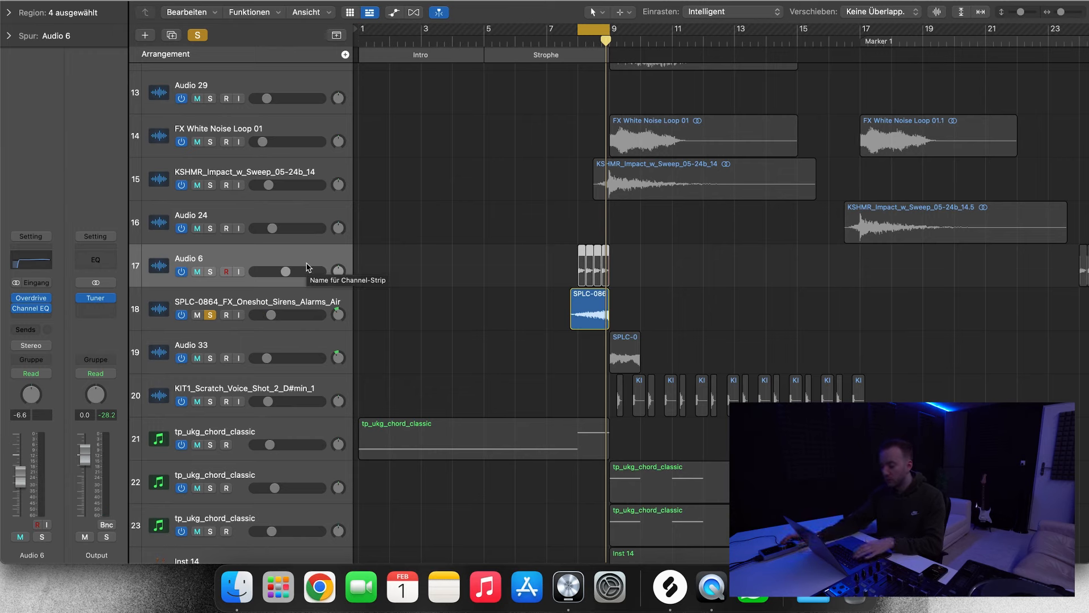
key(s)
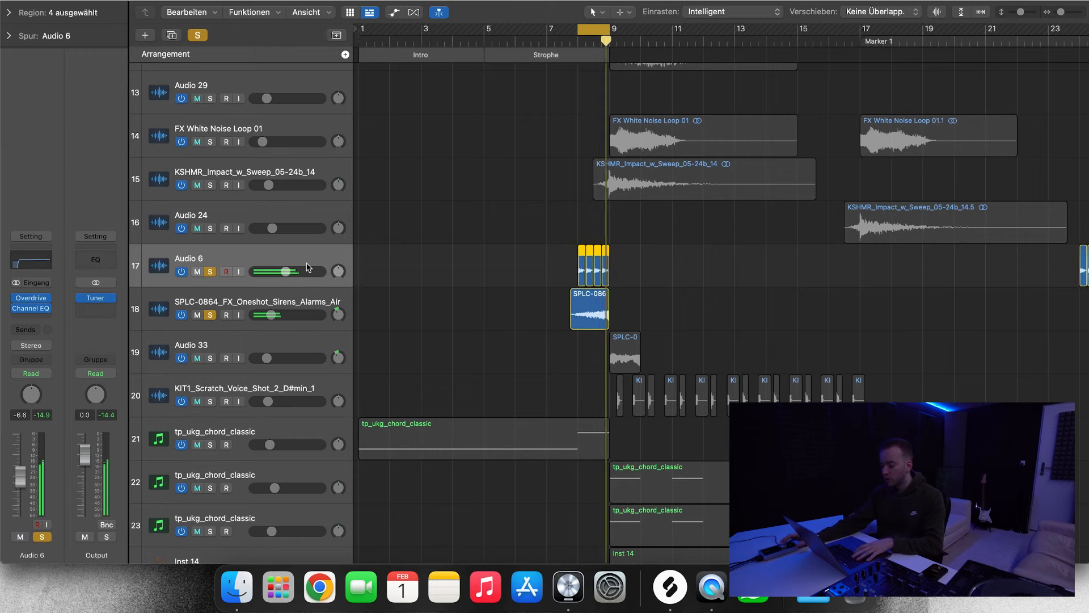
Turn off the cycle and solos, and play the full arrangement from just before bar 9 while reviewing its tracks.
click(585, 30)
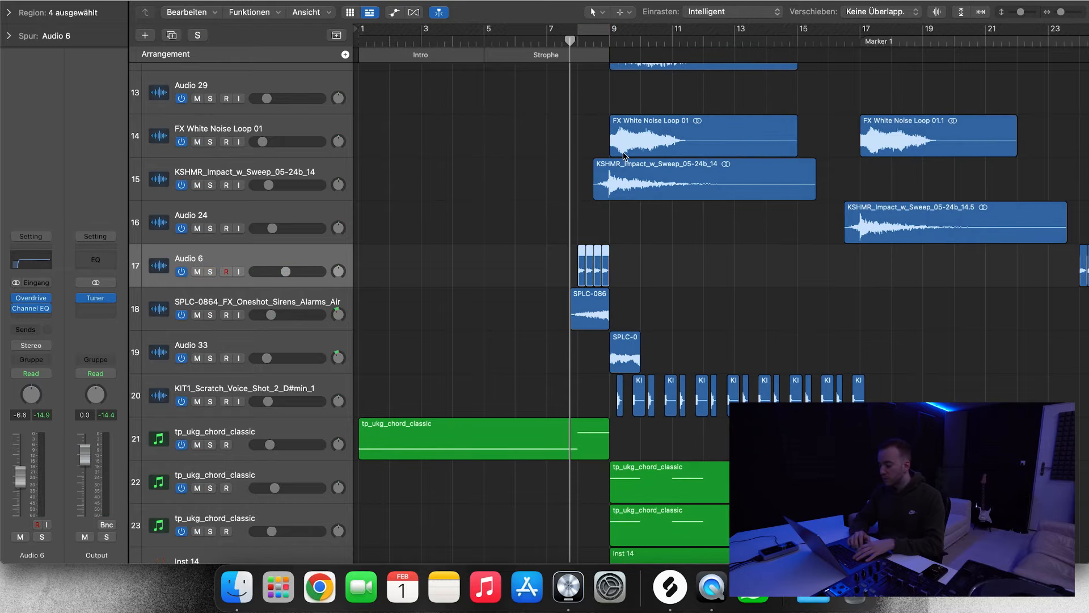
scroll(624, 156, up, 10)
scroll(624, 159, down, 5)
key(space)
scroll(623, 172, down, 3)
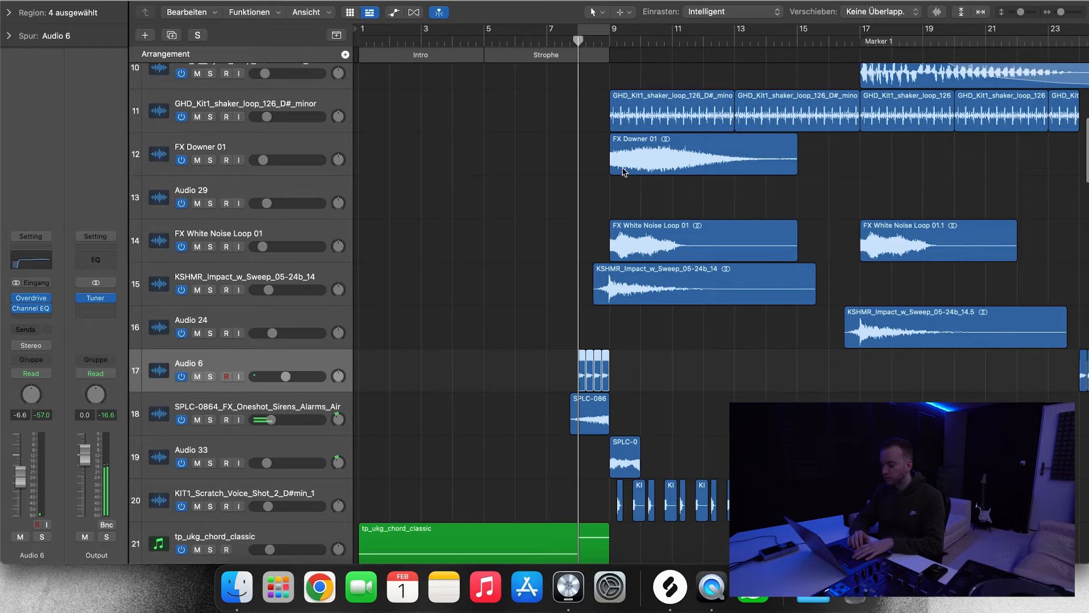
scroll(624, 172, down, 3)
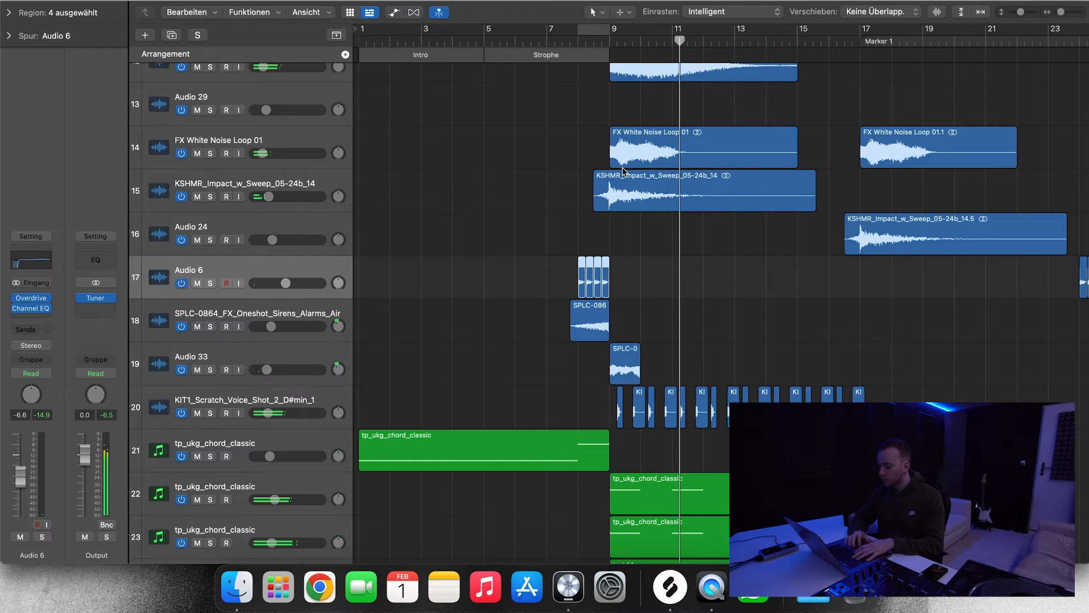
scroll(783, 260, down, 5)
scroll(783, 260, up, 12)
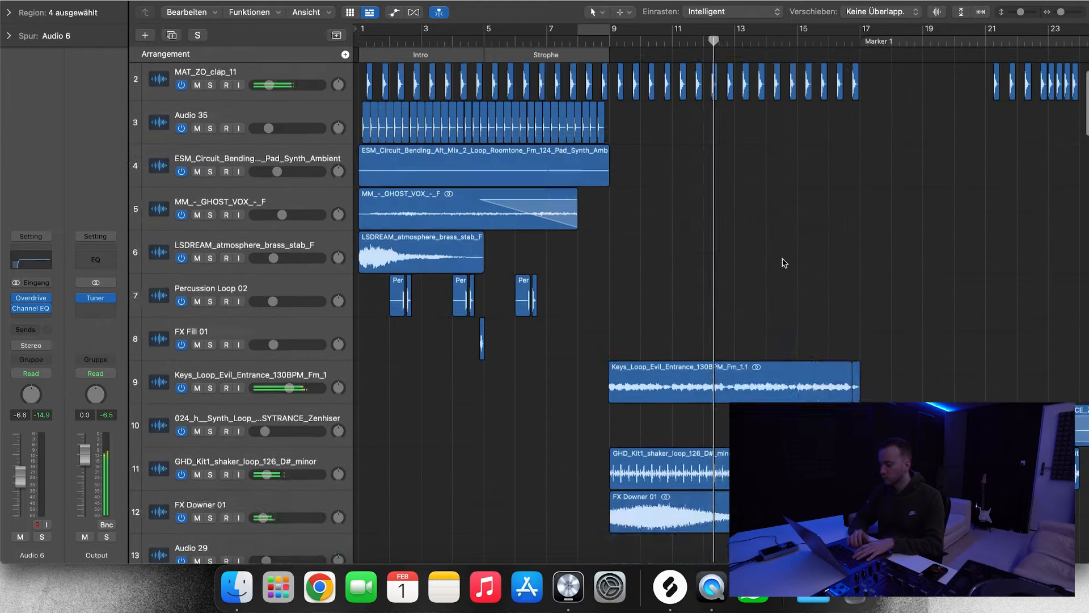
scroll(782, 261, up, 2)
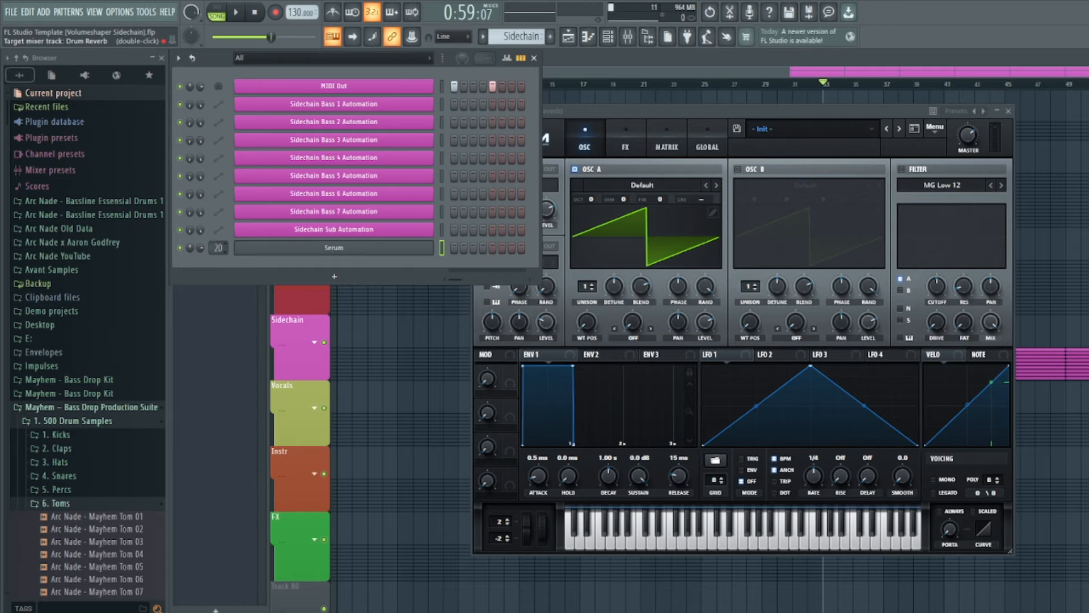
Switch to FL Studio and load the Basic Shapes wavetable into Serum's oscillator A.
drag(697, 116, 674, 119)
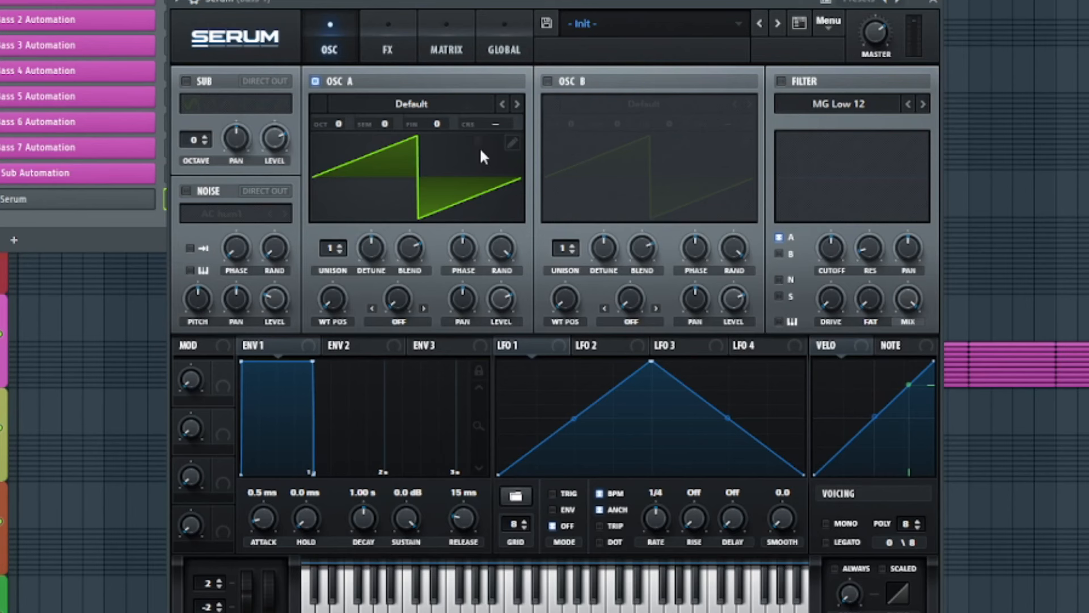
click(437, 104)
mouse_move(425, 128)
click(519, 198)
Set oscillator A's octave to -2, move its wavetable position to the triangle shape, and lower its level.
drag(343, 125, 335, 164)
drag(338, 297, 357, 271)
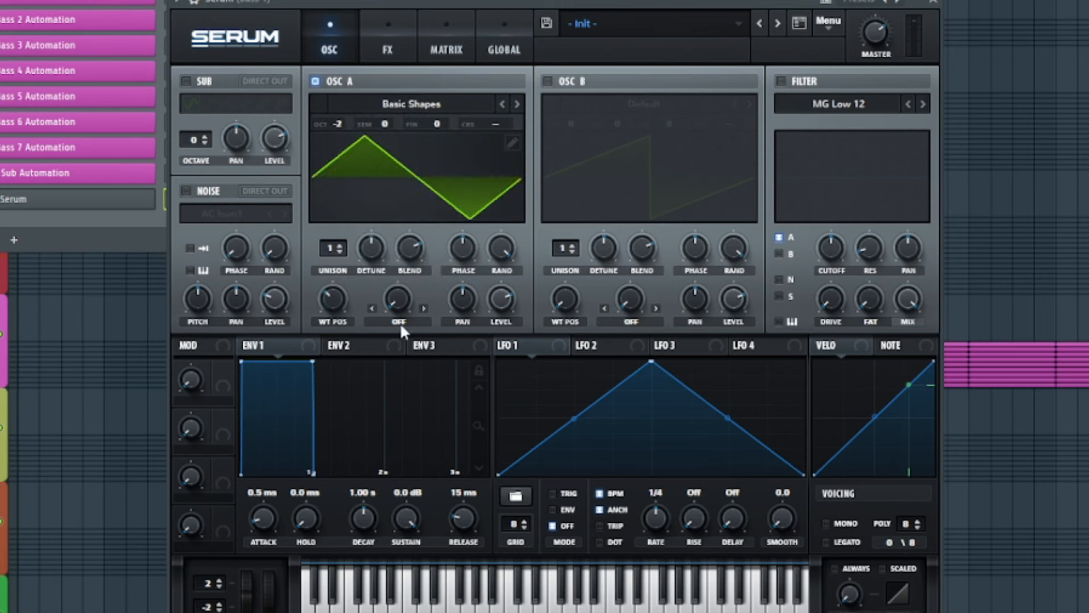
drag(501, 299, 507, 317)
Enable oscillator B with the Hypa wavetable and tune it to octave +1 and semitone +7.
mouse_move(594, 126)
click(548, 81)
click(644, 103)
click(868, 141)
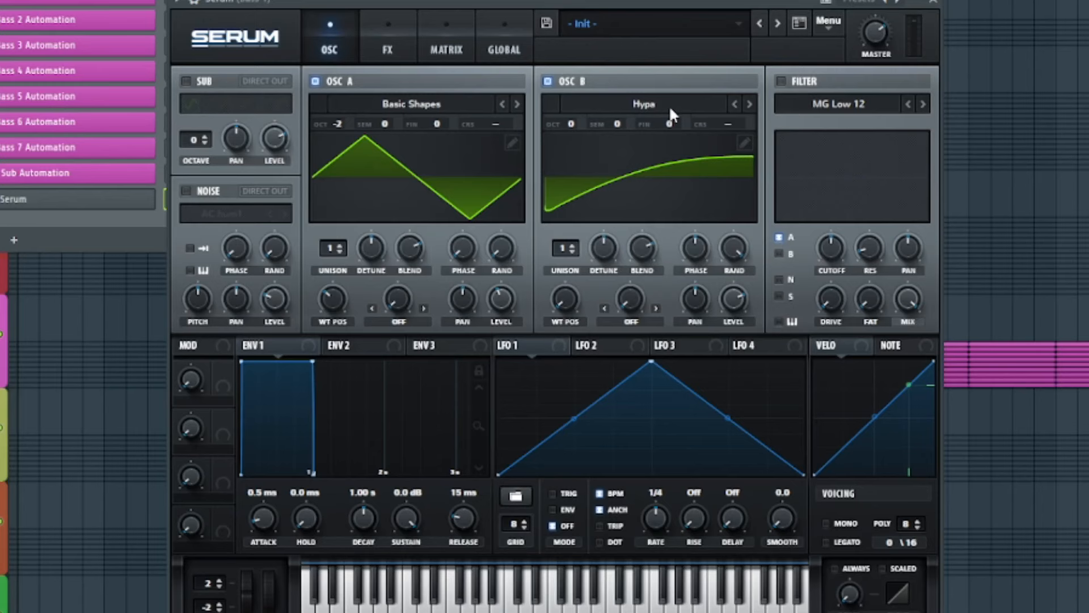
drag(585, 124, 658, 104)
key(space)
Lower oscillator B's level, turn its phase and random phase fully down, and set unison to 4 voices.
drag(732, 295, 730, 352)
drag(691, 248, 750, 481)
drag(735, 250, 740, 607)
drag(561, 262, 587, 227)
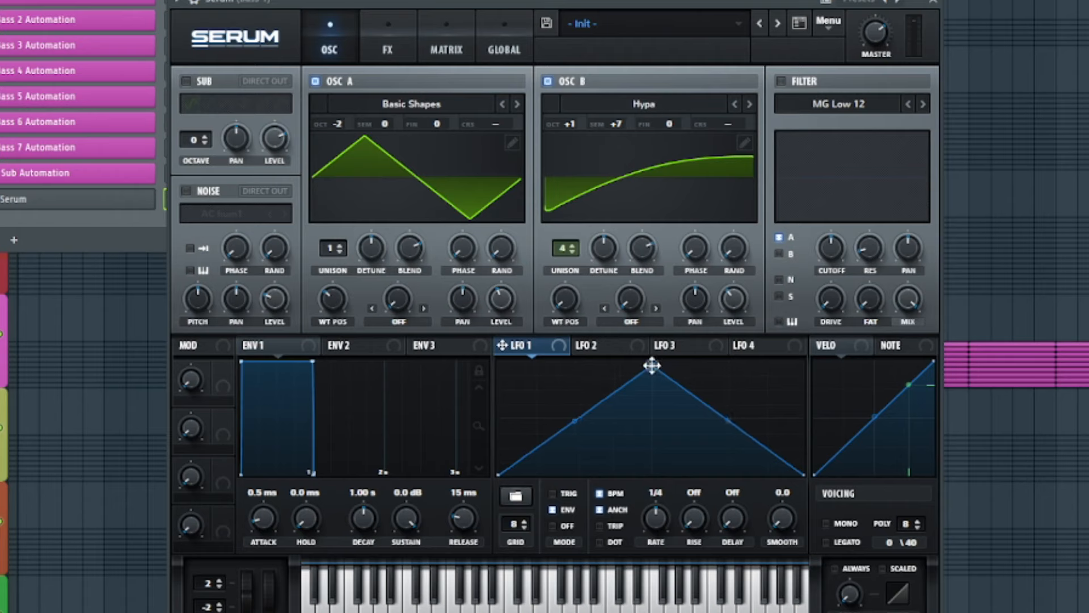
Move LFO 1's peak earlier and bend its falling slope into an inward curve.
drag(654, 364, 565, 323)
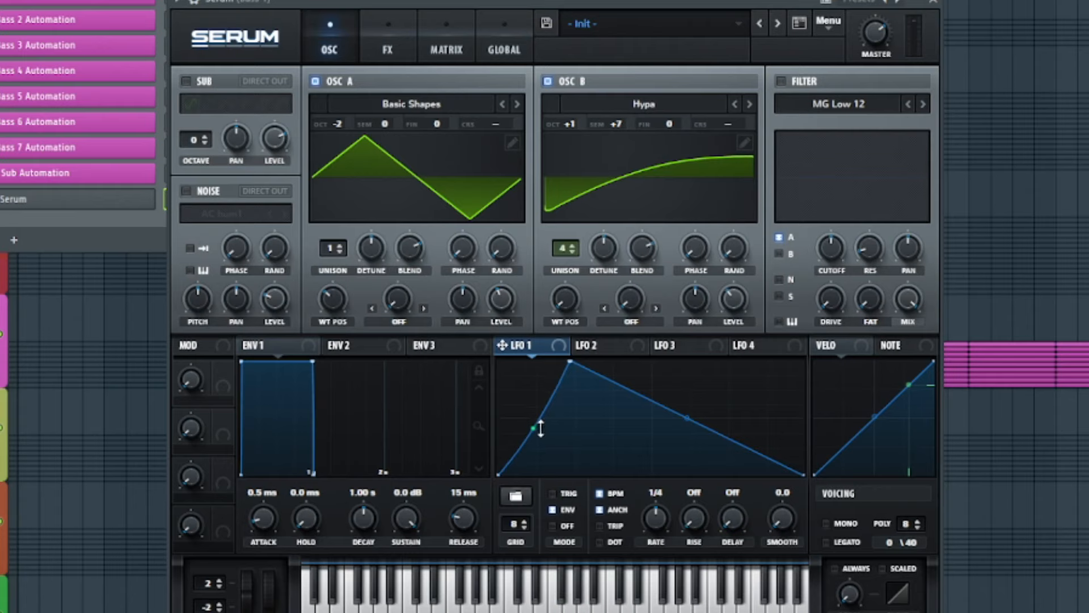
drag(688, 418, 686, 429)
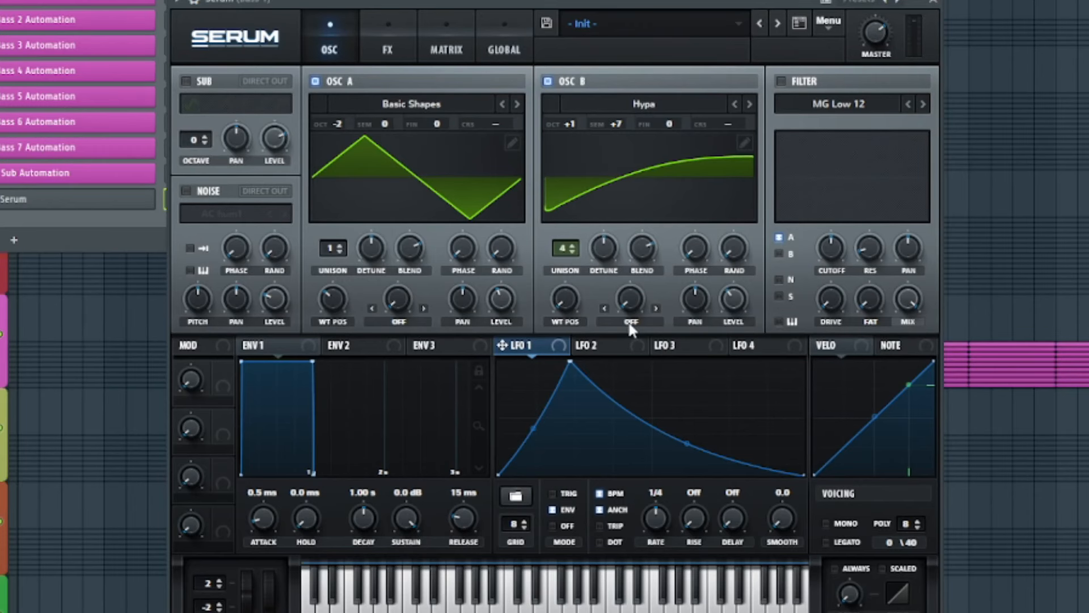
Set oscillator B's warp to Sync (No Window) and modulate it with LFO 1 at about 41.
click(631, 323)
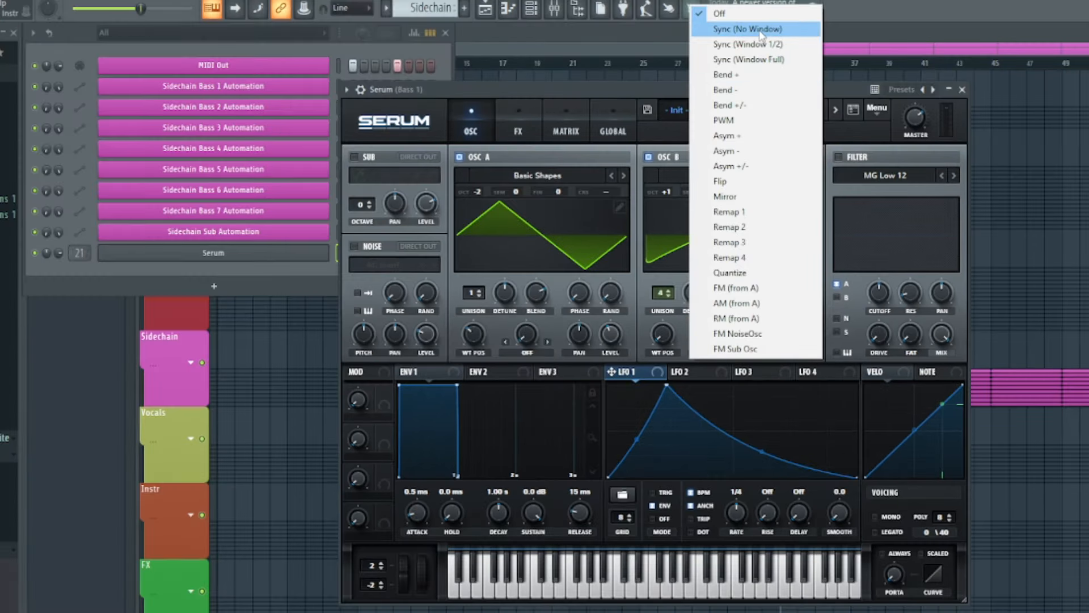
click(760, 31)
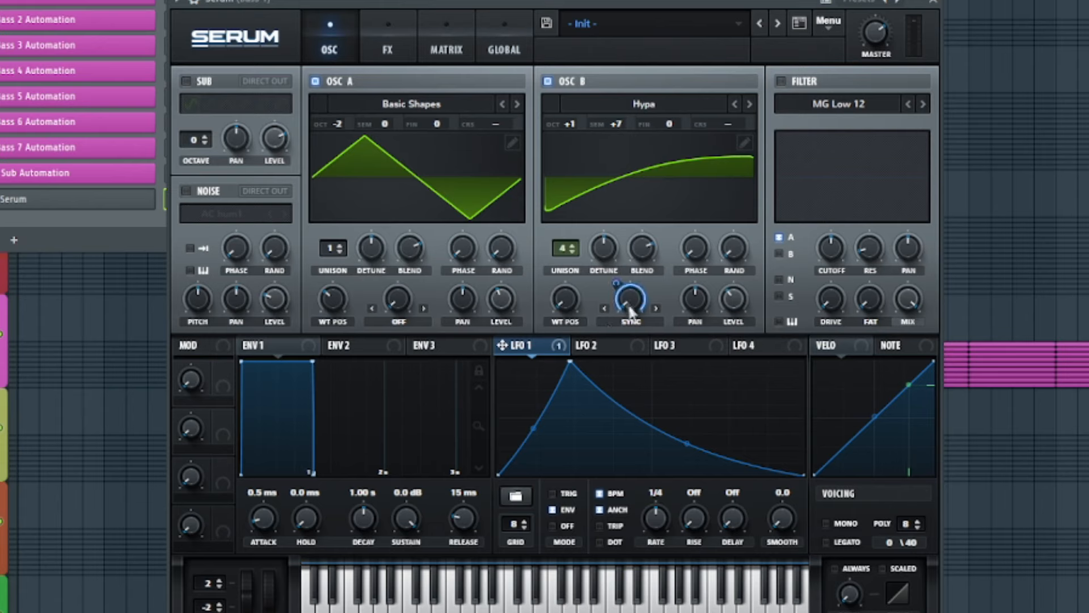
drag(623, 285, 611, 337)
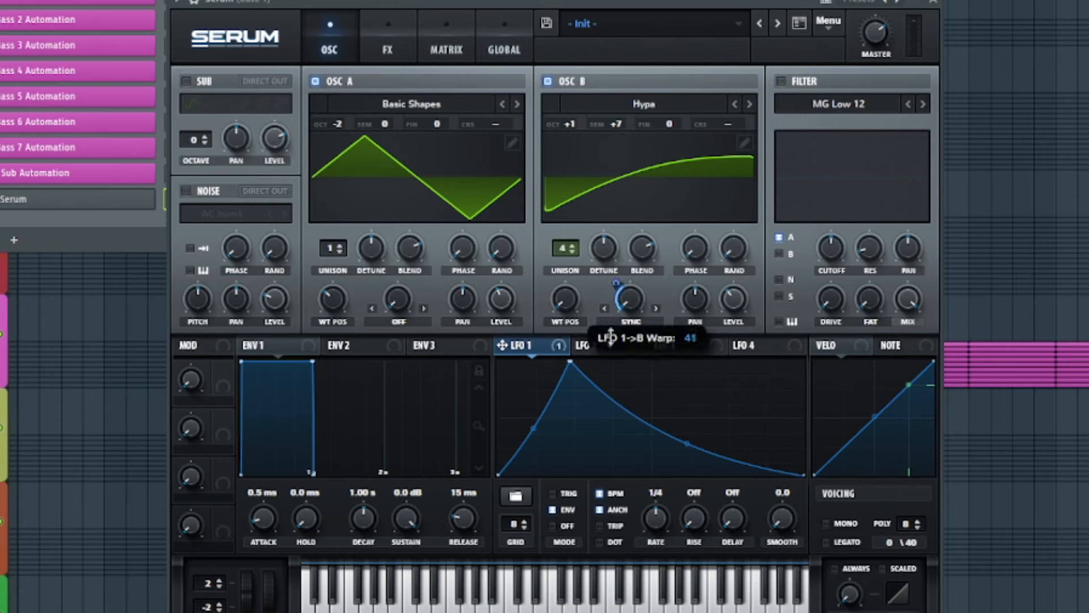
Set oscillator A's warp mode to FM (from B) and modulate the warp amount with LFO 1.
click(414, 321)
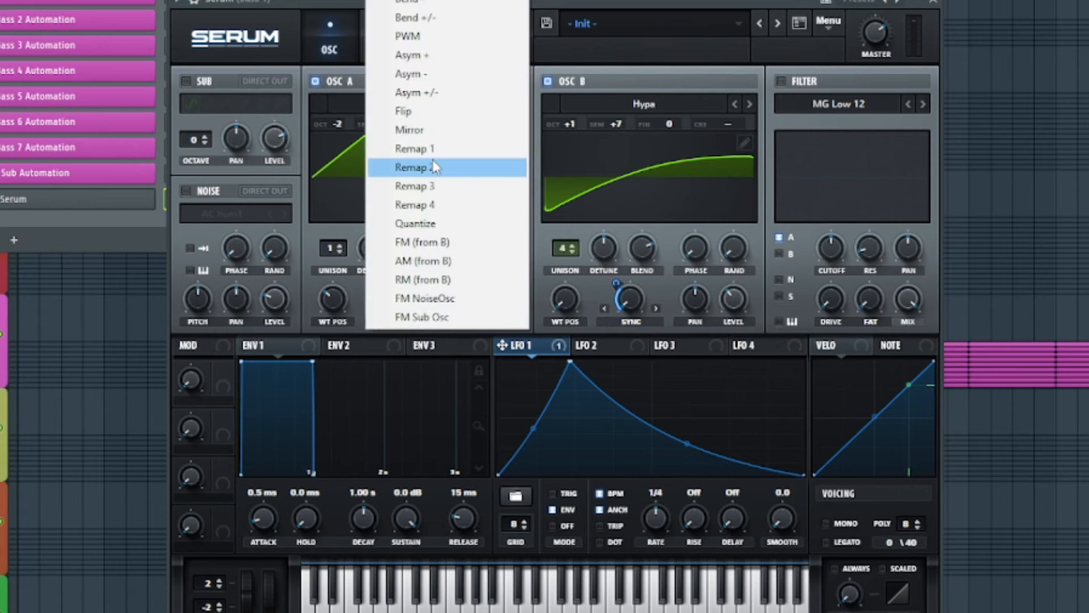
click(465, 250)
drag(403, 305, 420, 292)
drag(523, 343, 357, 330)
drag(386, 286, 387, 285)
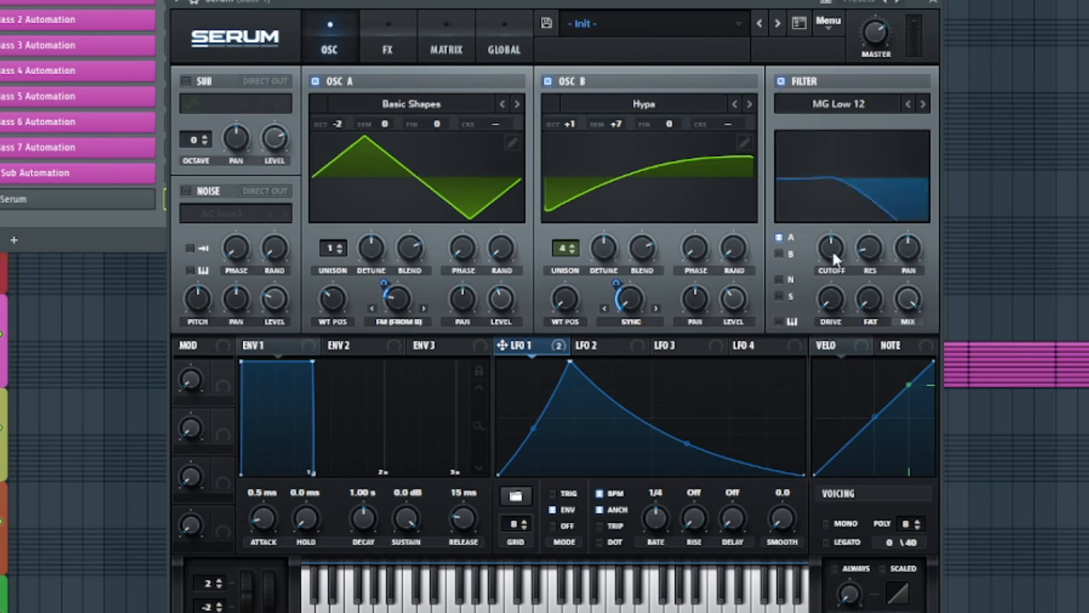
Lower the MG Low 12 filter's cutoff and resonance, route oscillator B through it, and modulate the cutoff with LFO 1.
drag(832, 251, 835, 331)
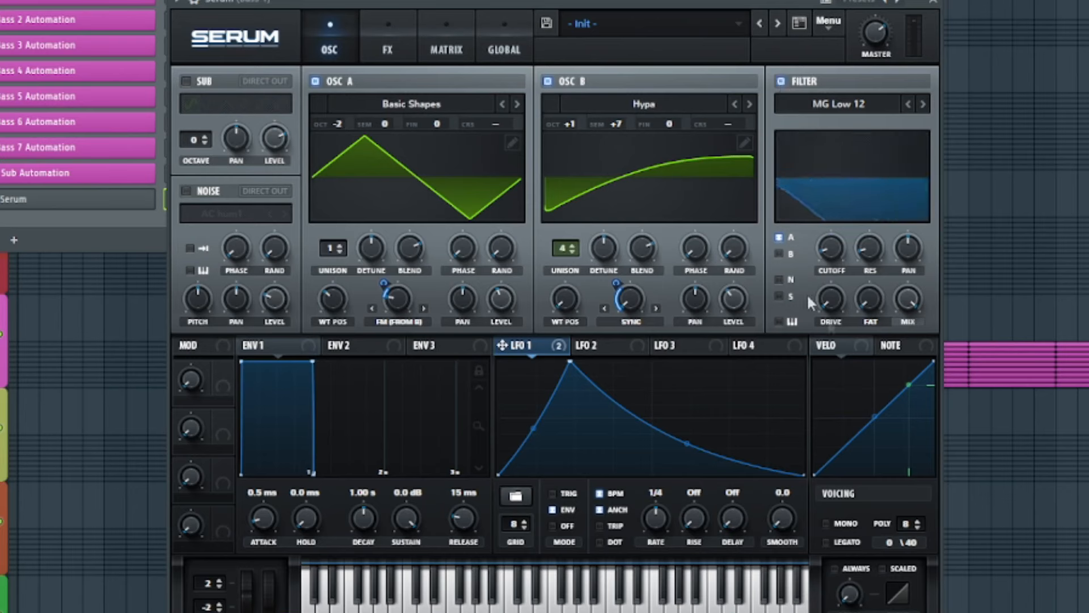
click(780, 255)
key(space)
drag(818, 232, 822, 239)
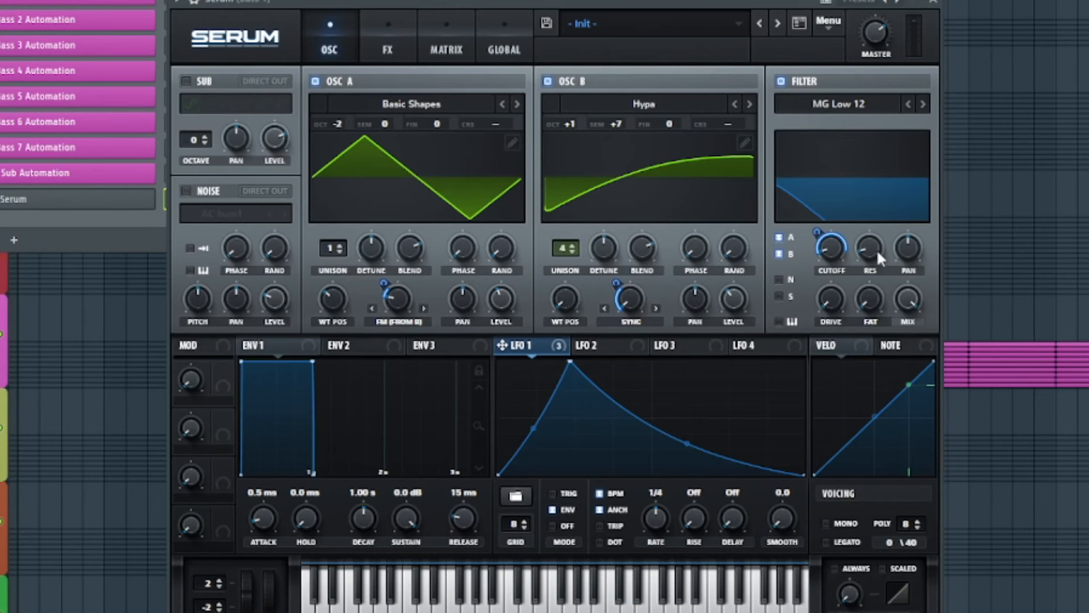
drag(877, 252, 864, 375)
key(space)
Add a Reverb-type filter as the first effect and modulate its mix from 0% with LFO 1.
click(397, 39)
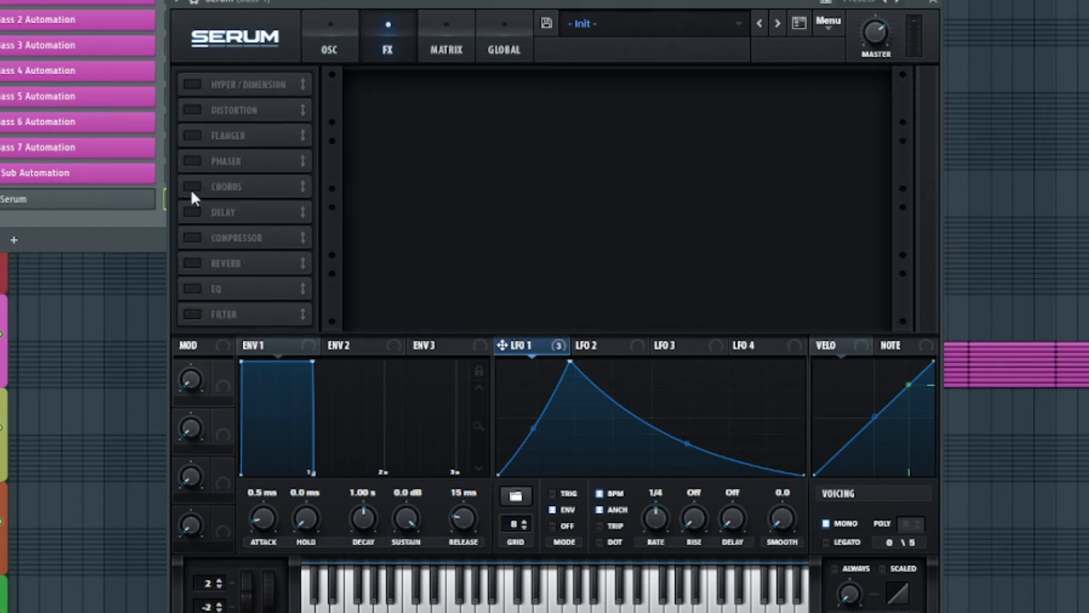
click(192, 314)
drag(231, 316, 255, 40)
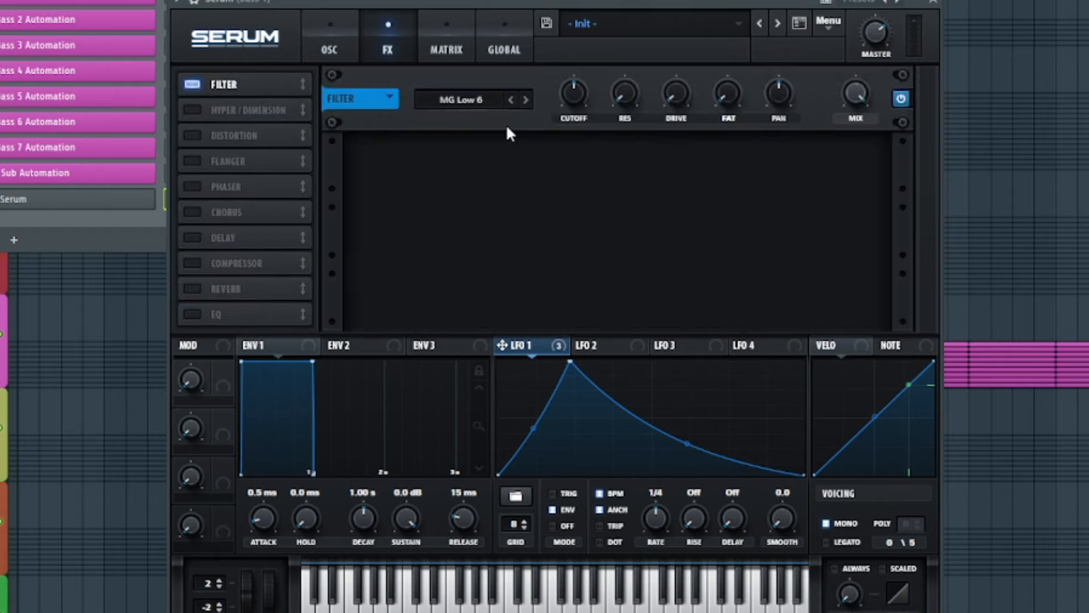
click(457, 100)
mouse_move(474, 176)
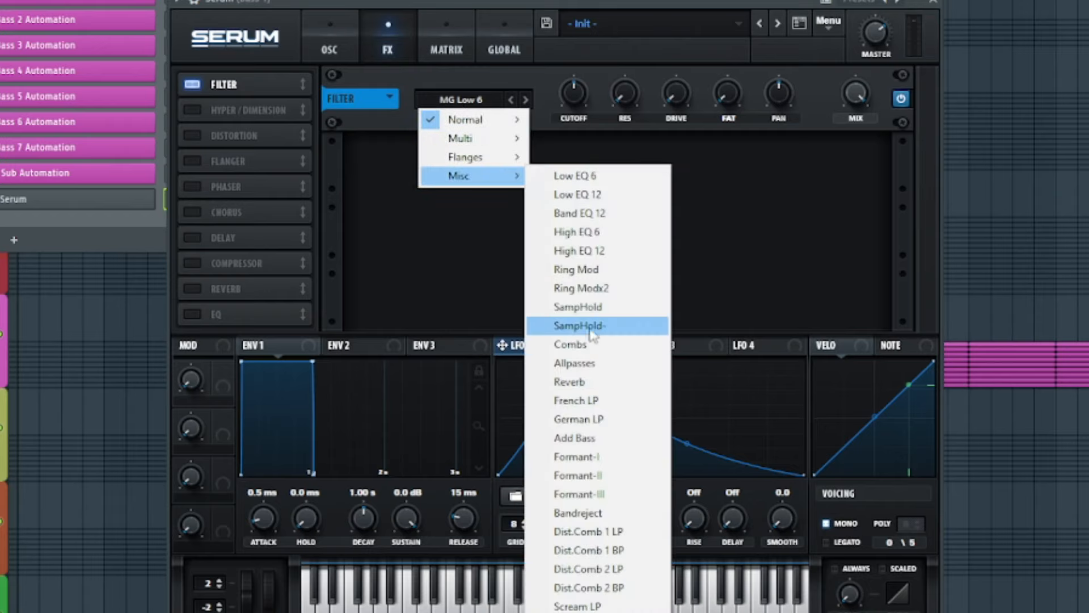
click(569, 382)
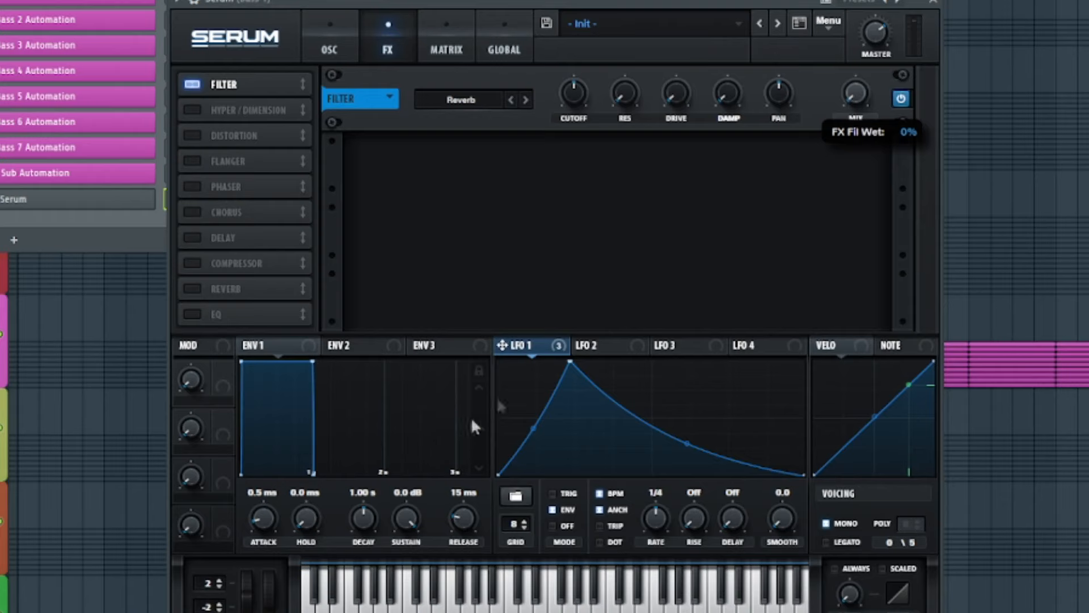
drag(502, 345, 843, 123)
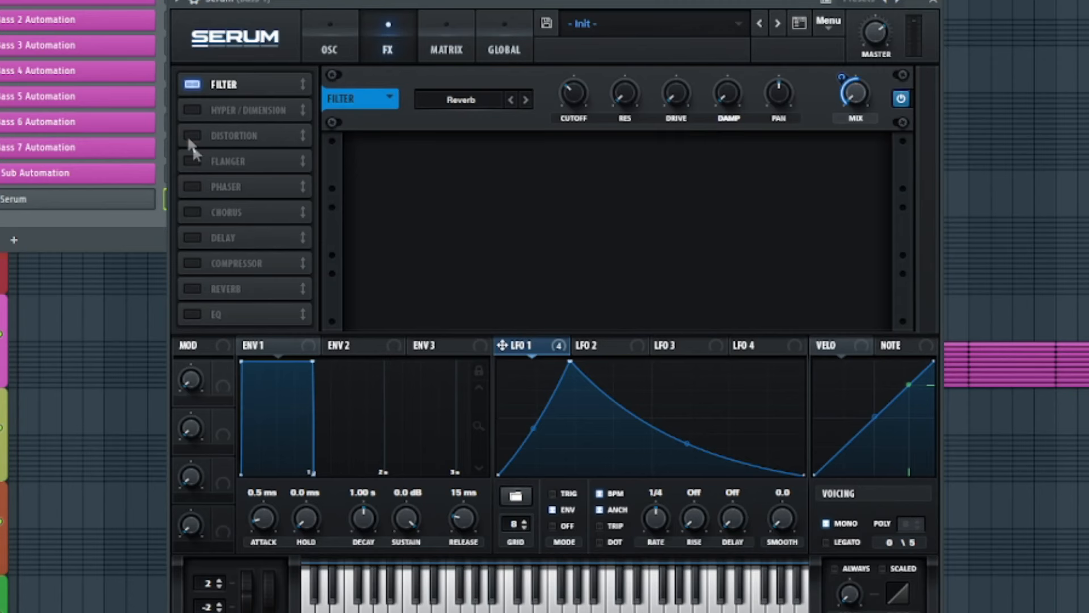
Add an Asym distortion directly after the filter effect and raise its drive.
click(193, 135)
drag(244, 136, 261, 111)
click(460, 166)
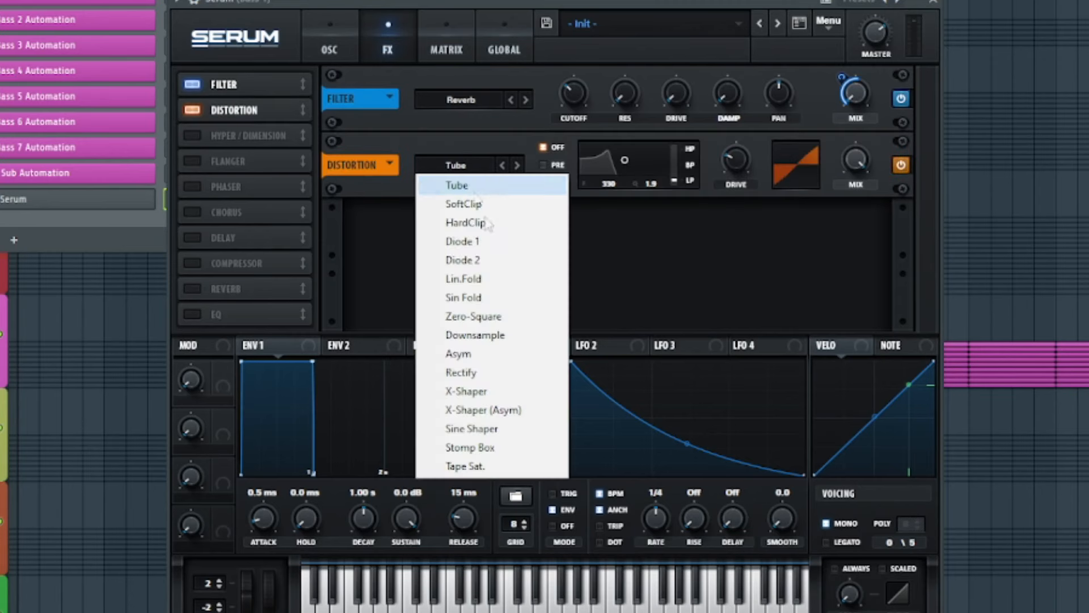
click(511, 358)
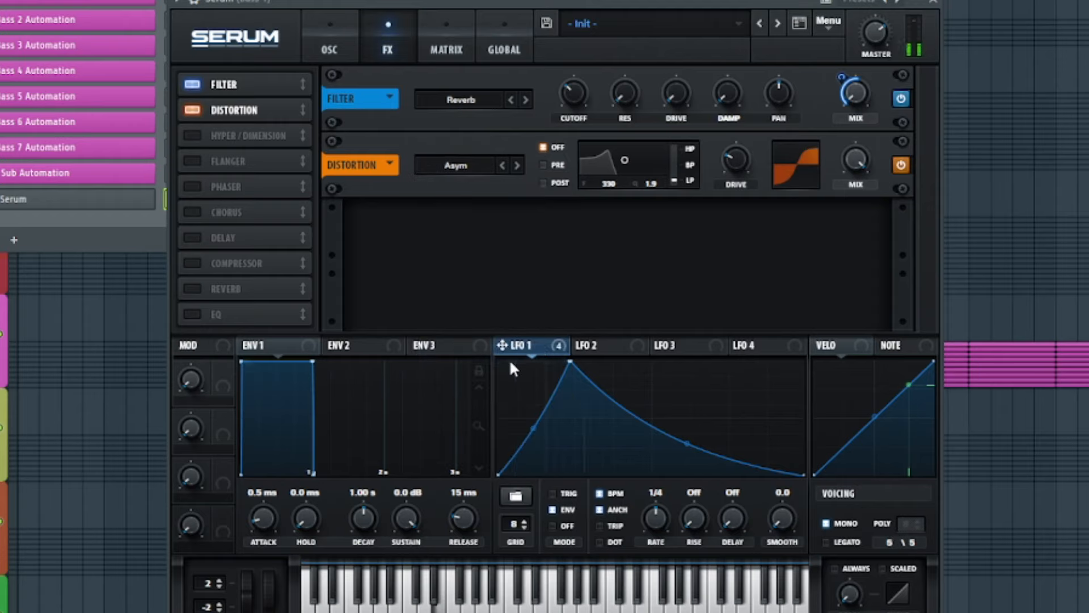
drag(747, 177, 784, 118)
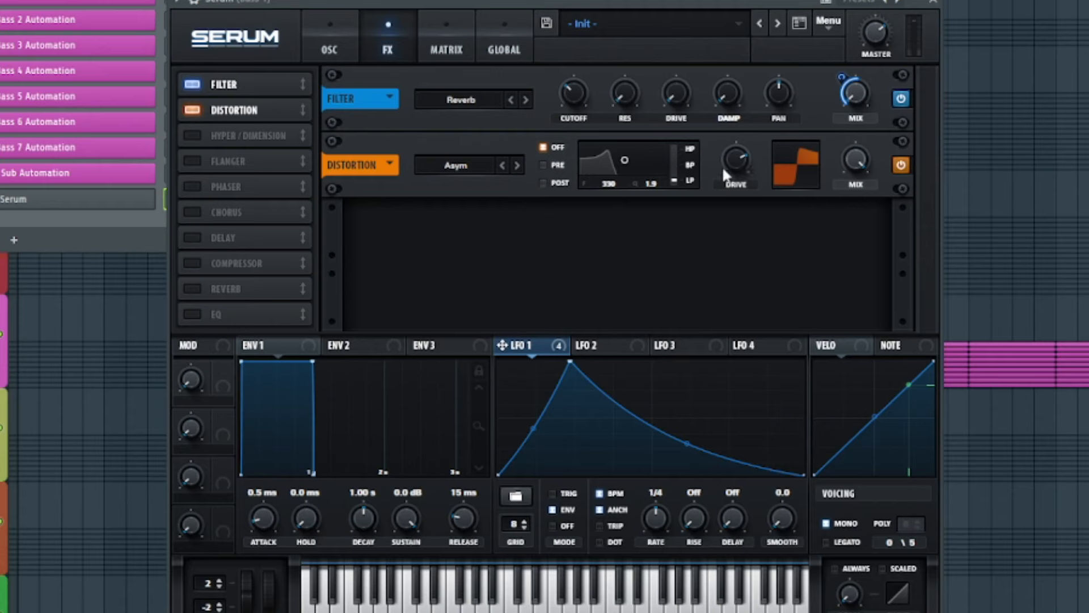
mouse_move(729, 173)
Add a Hyper/Dimension effect with a raised Dimension mix, a lowered Hyper mix and a Dimension size of about 19%.
click(199, 137)
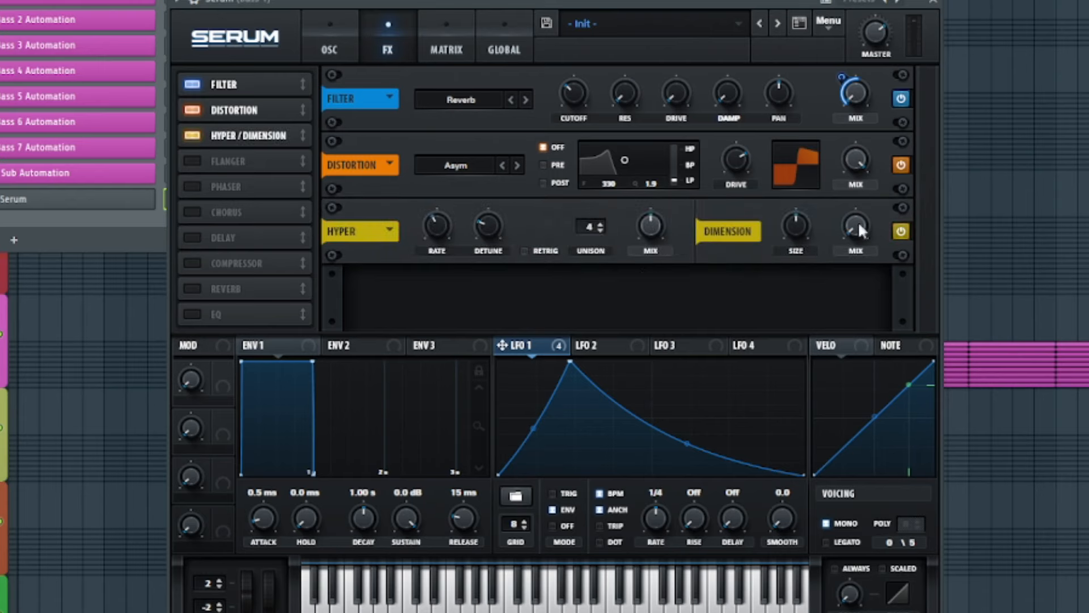
drag(855, 229, 884, 205)
mouse_move(855, 249)
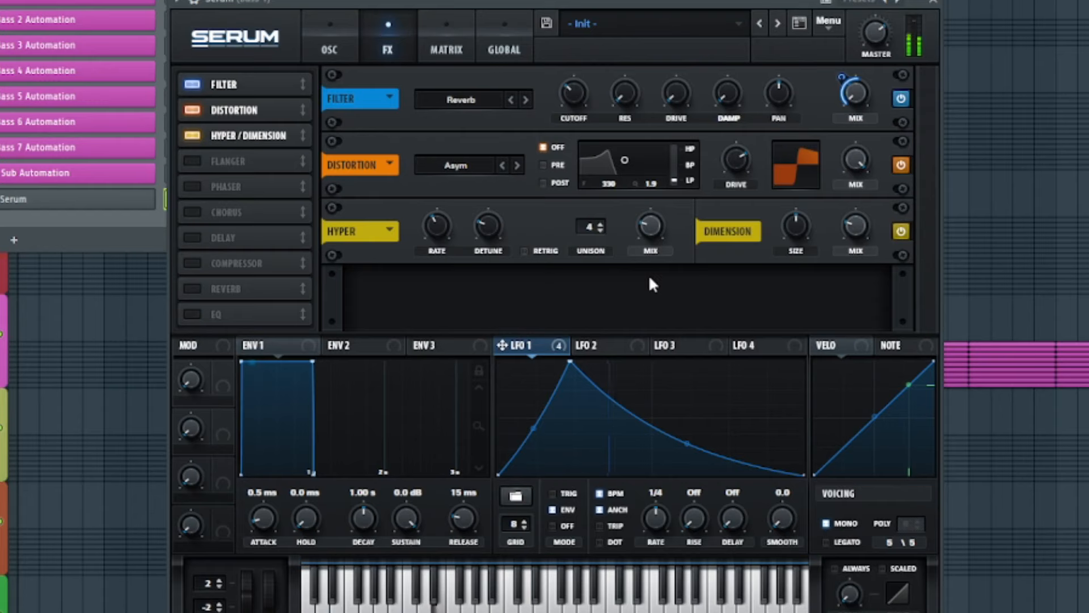
drag(796, 225, 800, 294)
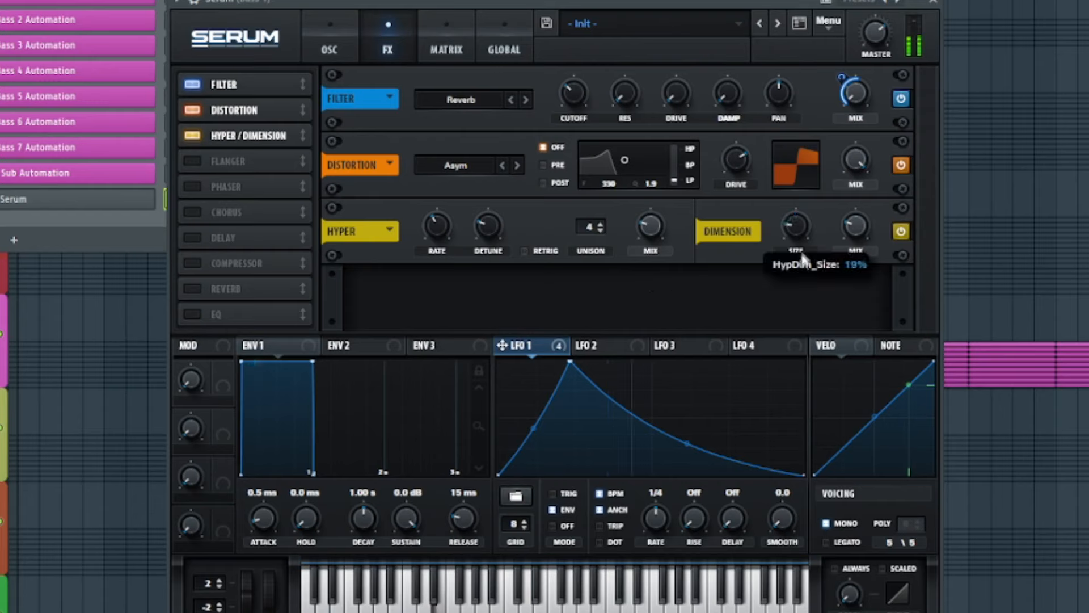
Add a compressor directly after the Hyper/Dimension effect and switch it to multiband.
click(192, 264)
drag(234, 264, 267, 161)
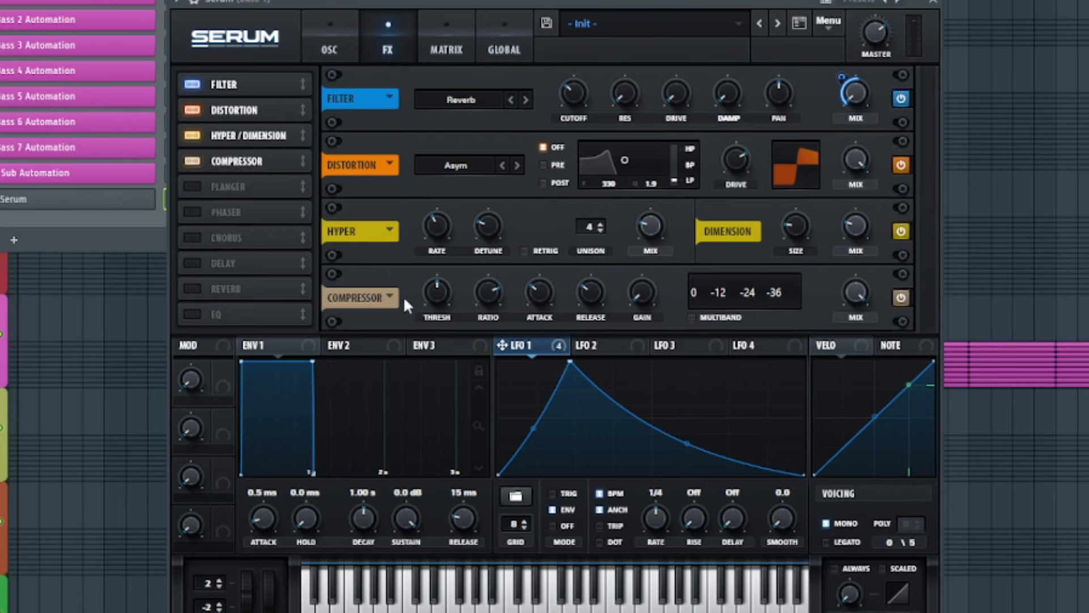
click(691, 318)
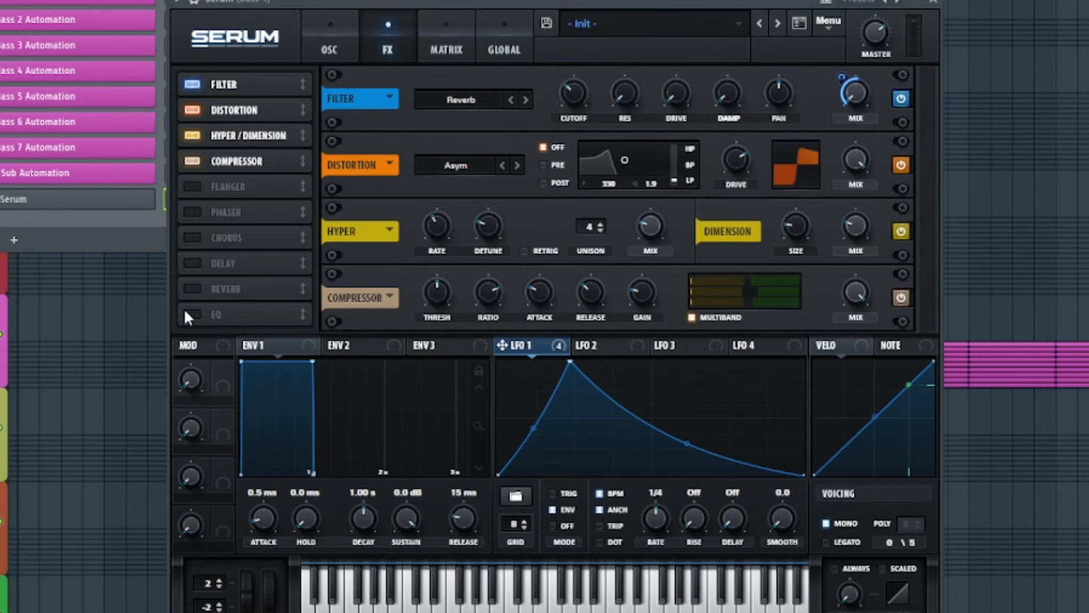
Add an EQ after the compressor, set its low band to a low cut at 112 Hz and lower that band's Q.
click(190, 315)
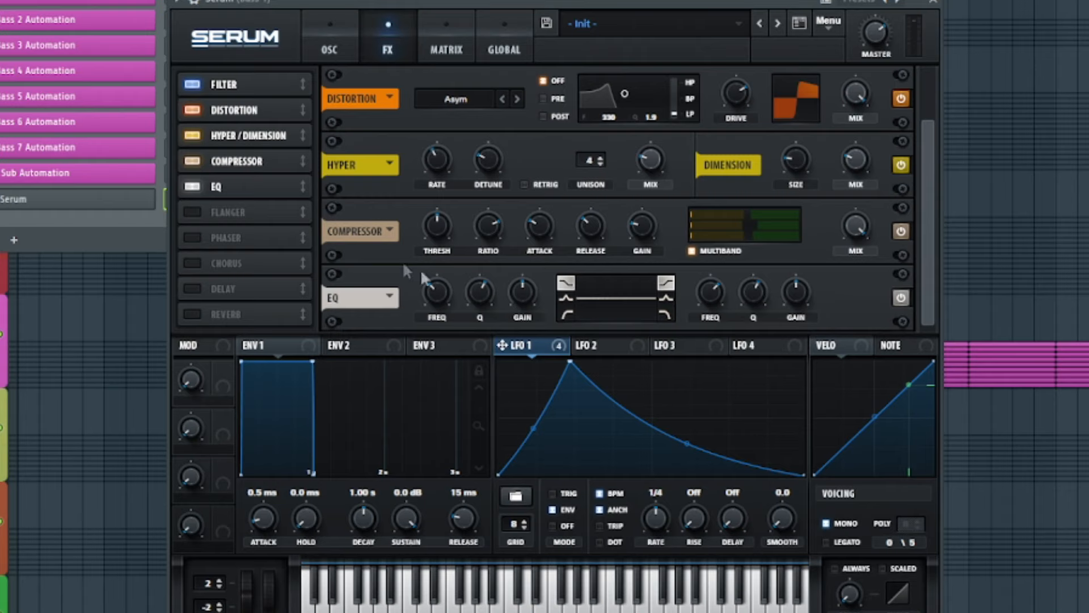
click(567, 315)
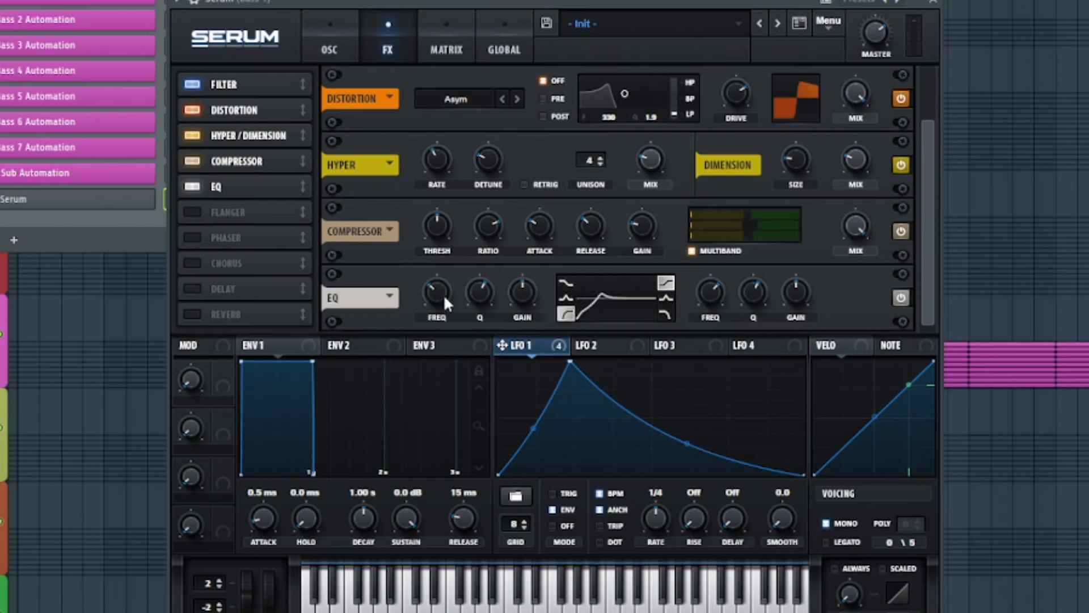
drag(442, 294, 442, 308)
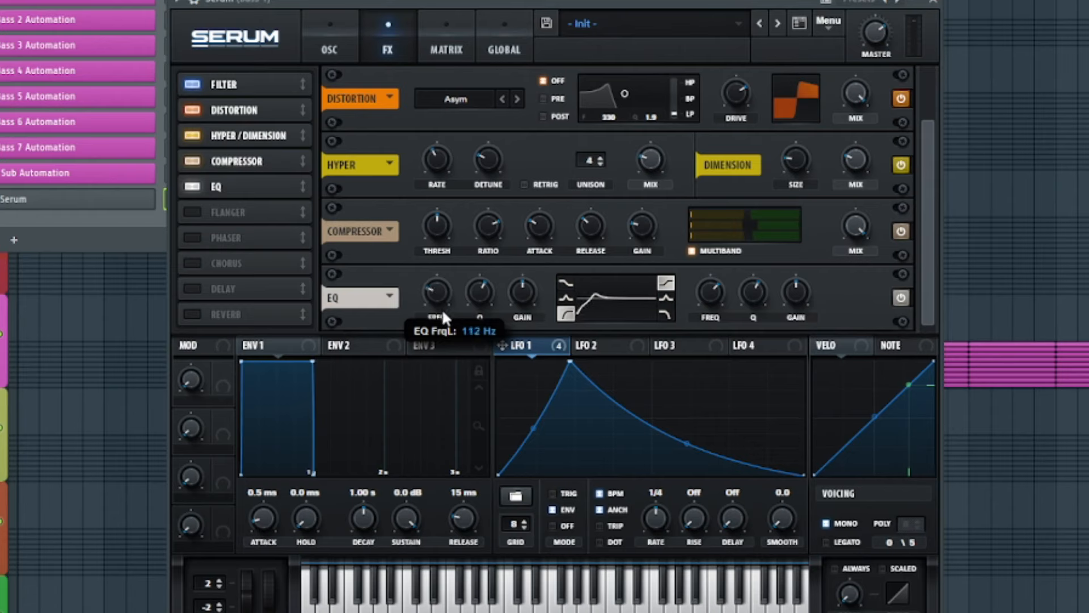
drag(492, 299, 486, 316)
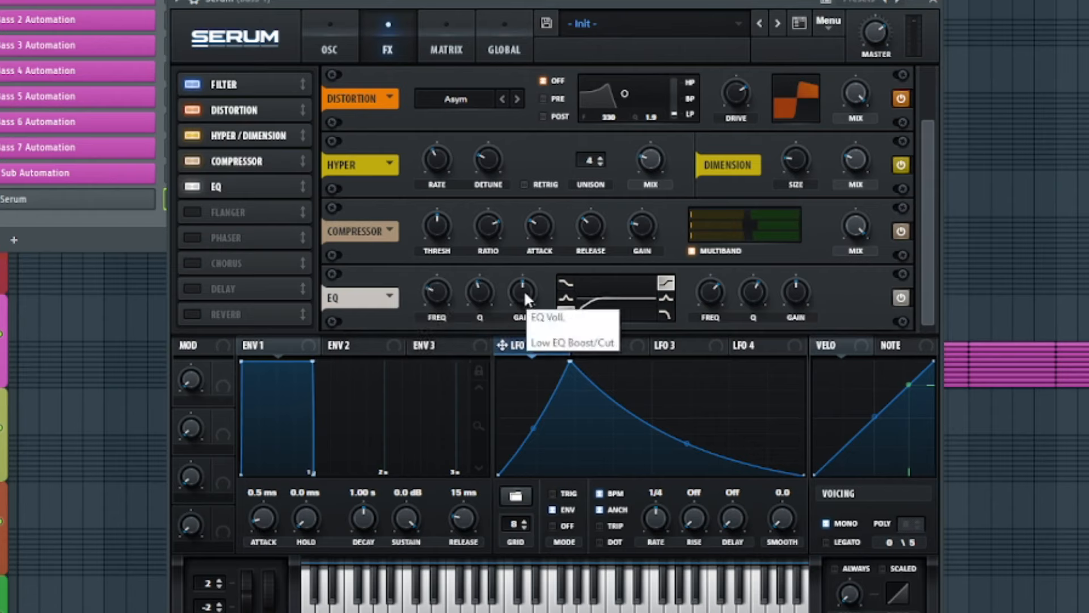
Set the EQ's high band to a peak, raise its frequency, boost it by 11.4 dB and reduce its Q.
click(667, 298)
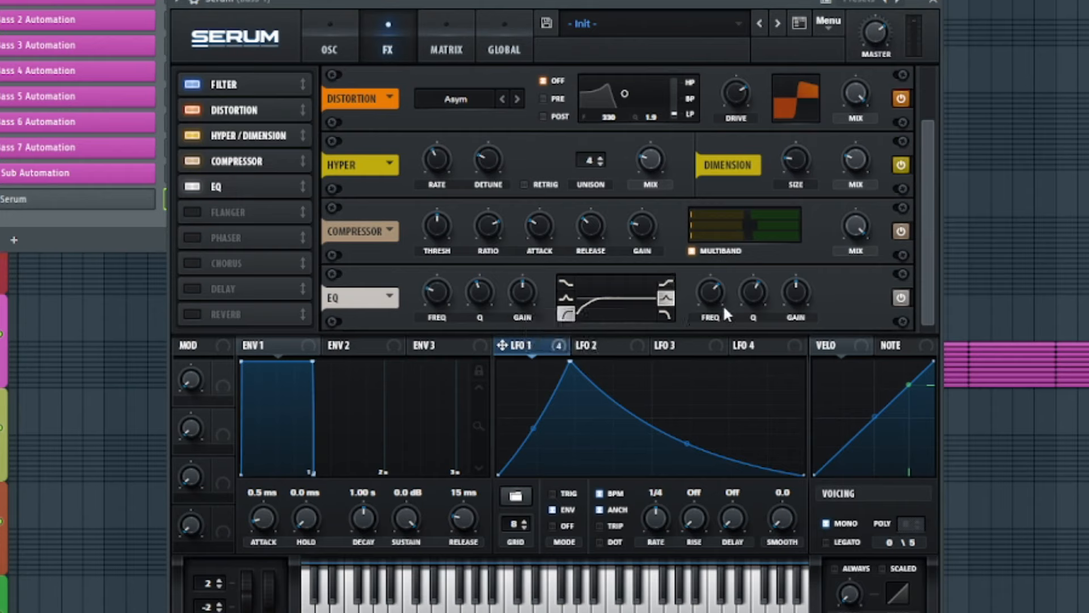
drag(723, 302, 822, 281)
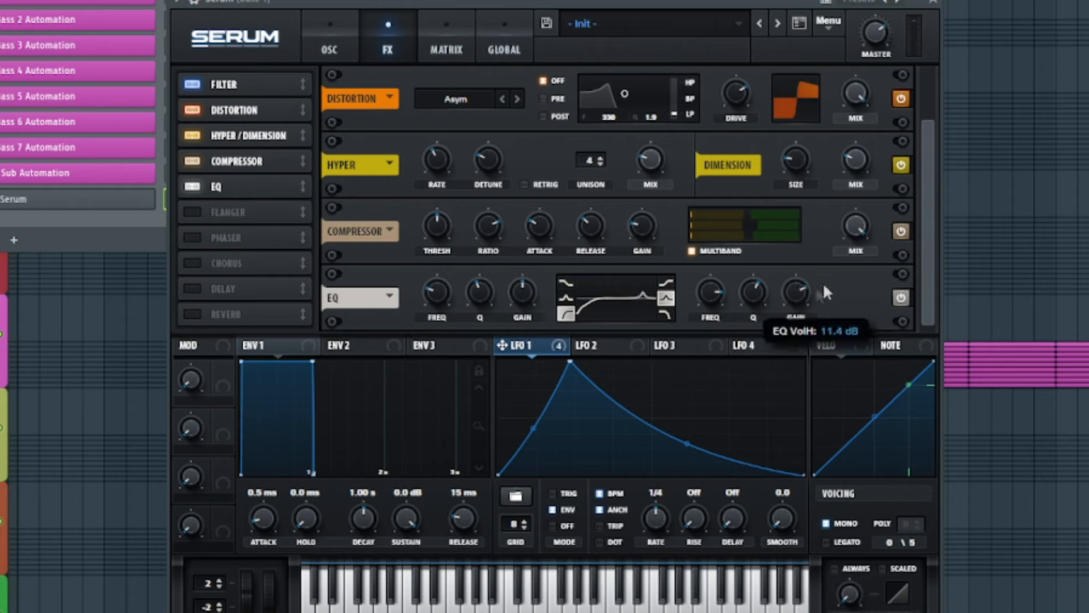
mouse_move(747, 331)
mouse_down()
mouse_move(765, 319)
mouse_move(763, 330)
mouse_up()
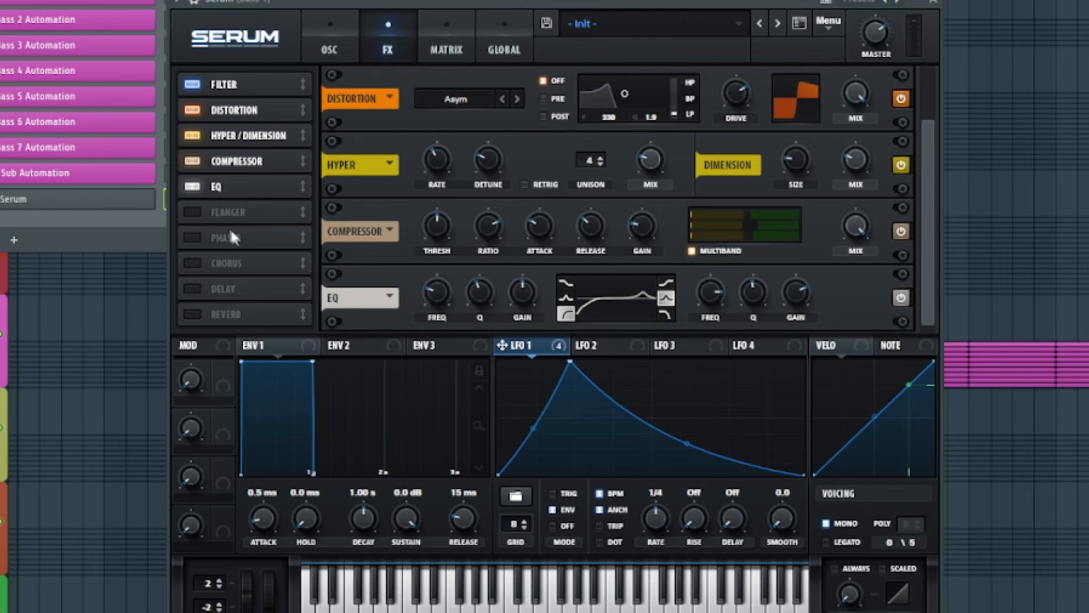
Add a Hall reverb after the EQ with a size of 14%, a shorter decay, a raised high cut and an adjusted mix.
click(200, 314)
drag(200, 313, 288, 206)
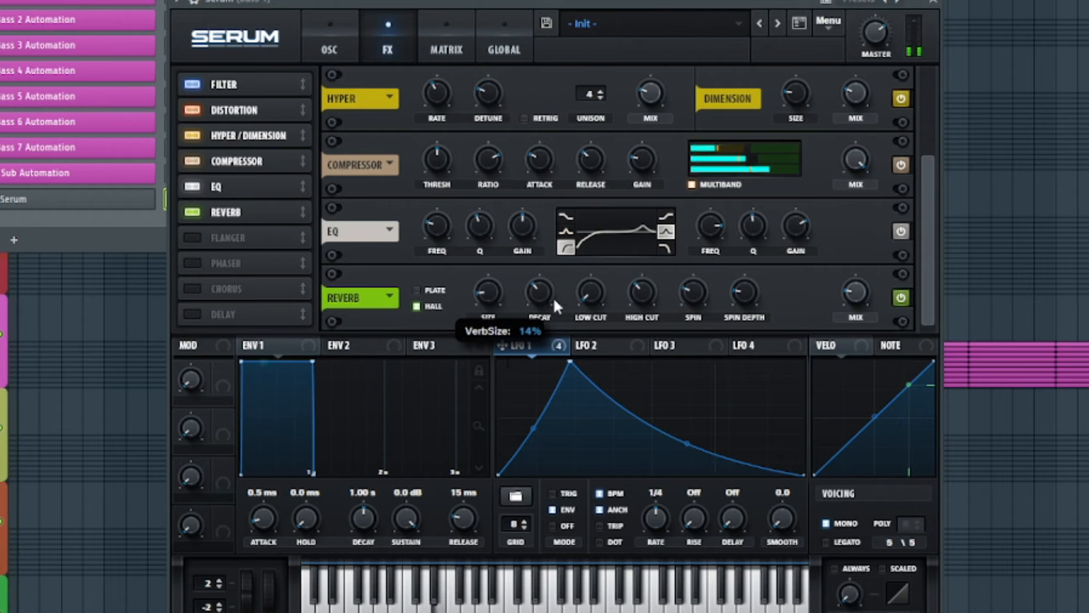
drag(540, 291, 593, 329)
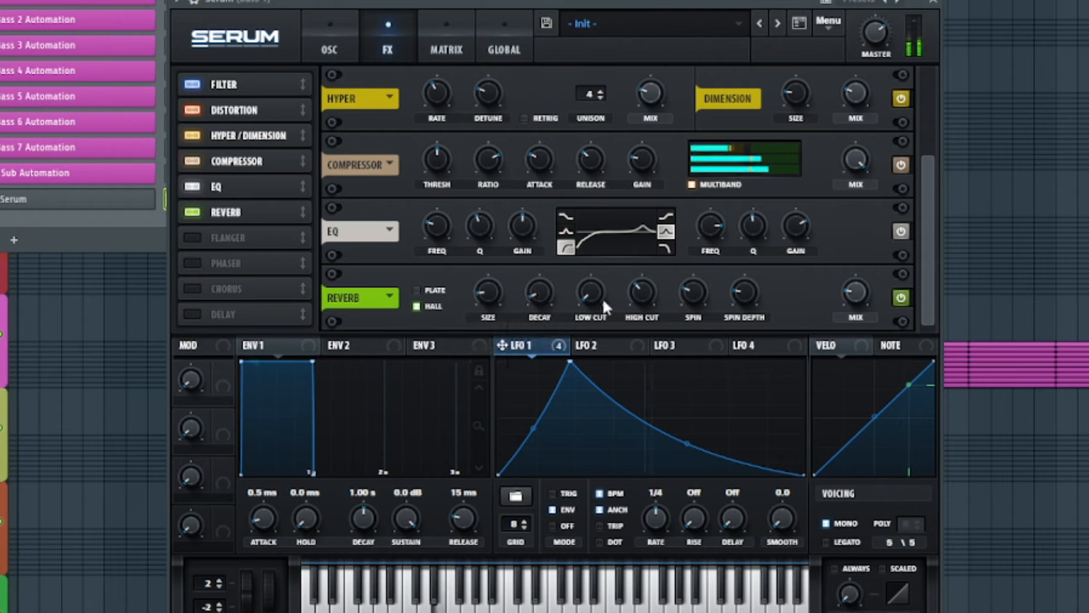
drag(642, 303, 661, 287)
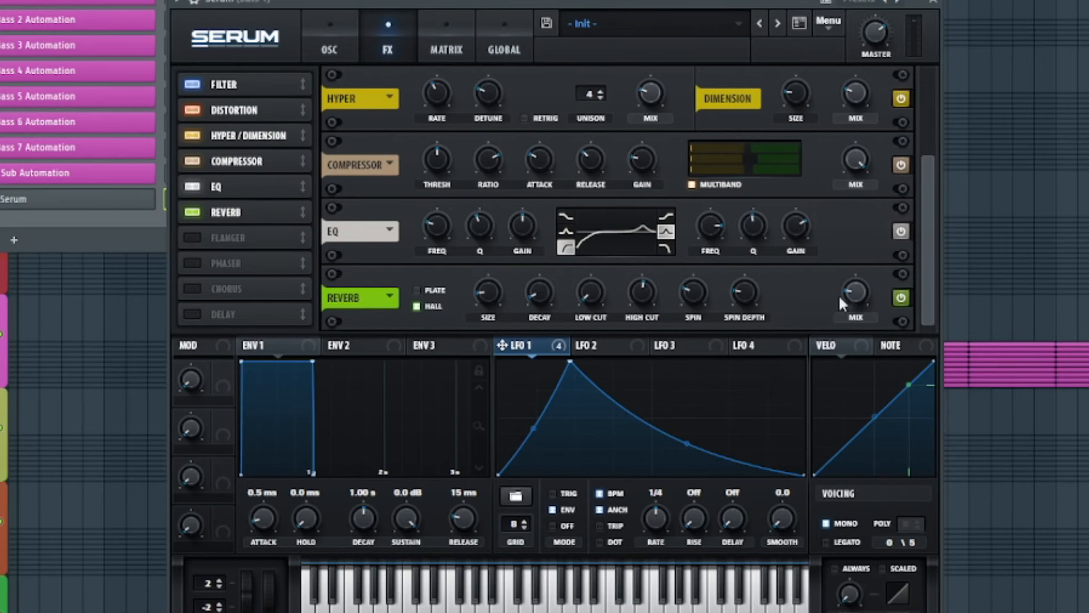
drag(872, 294, 863, 310)
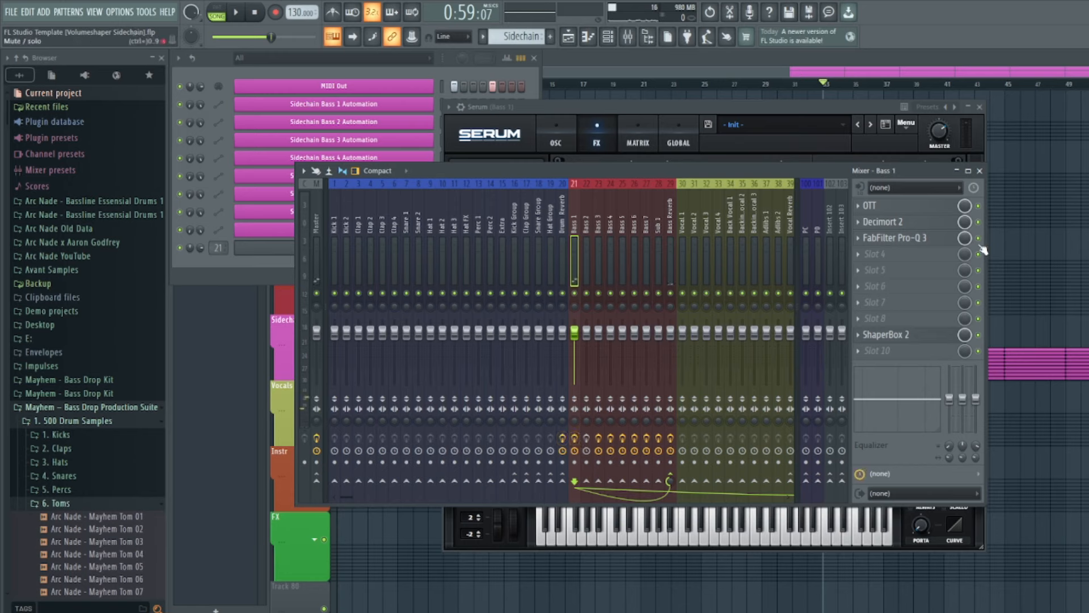
Examine the OTT and Decimort 2 settings on the Bass 1 mixer track.
click(854, 204)
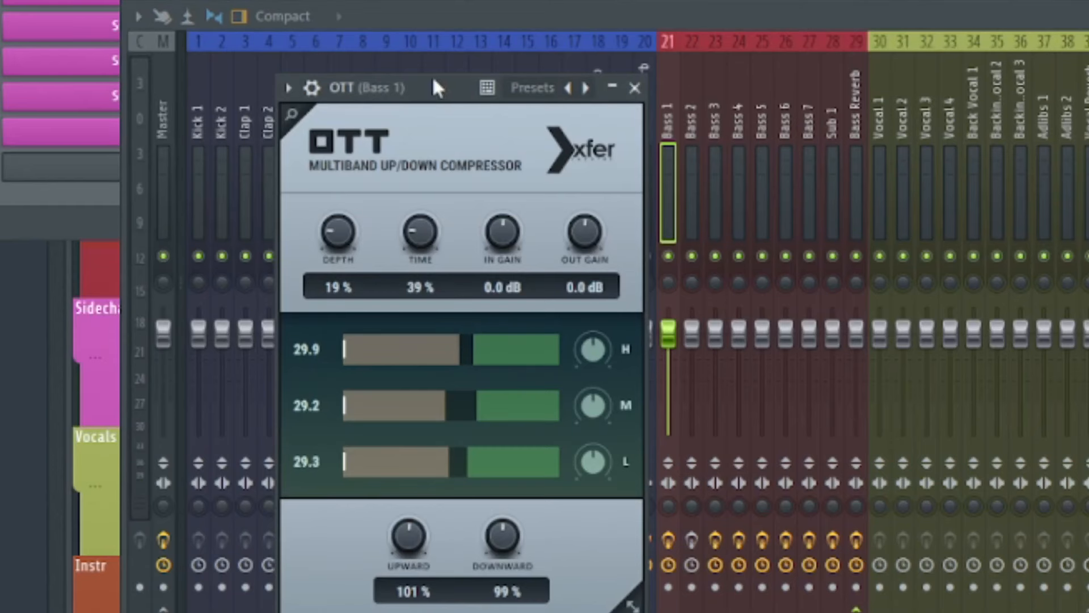
drag(457, 206, 491, 179)
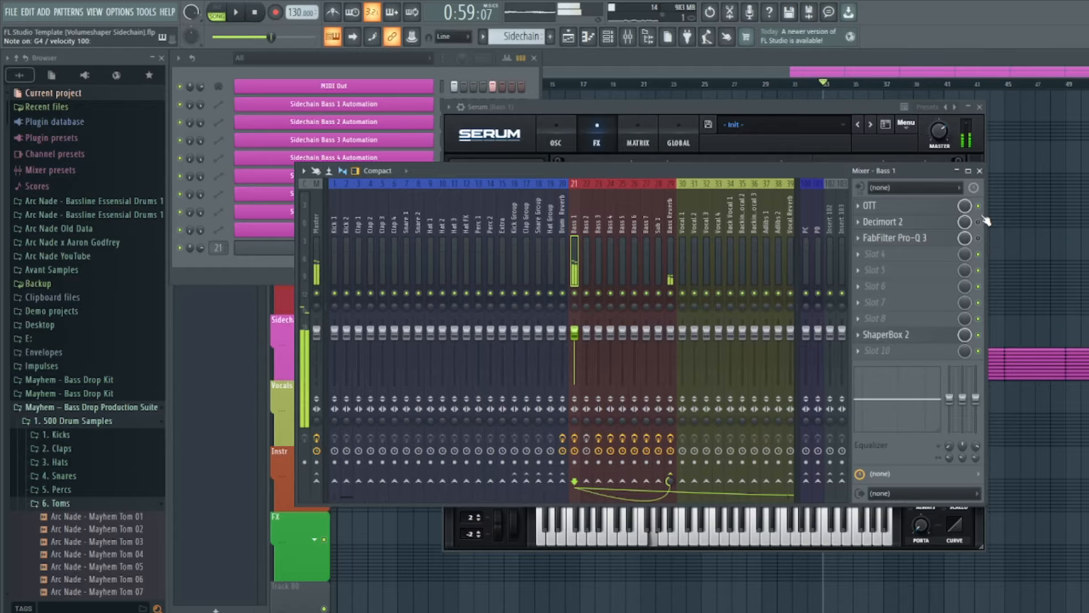
click(885, 221)
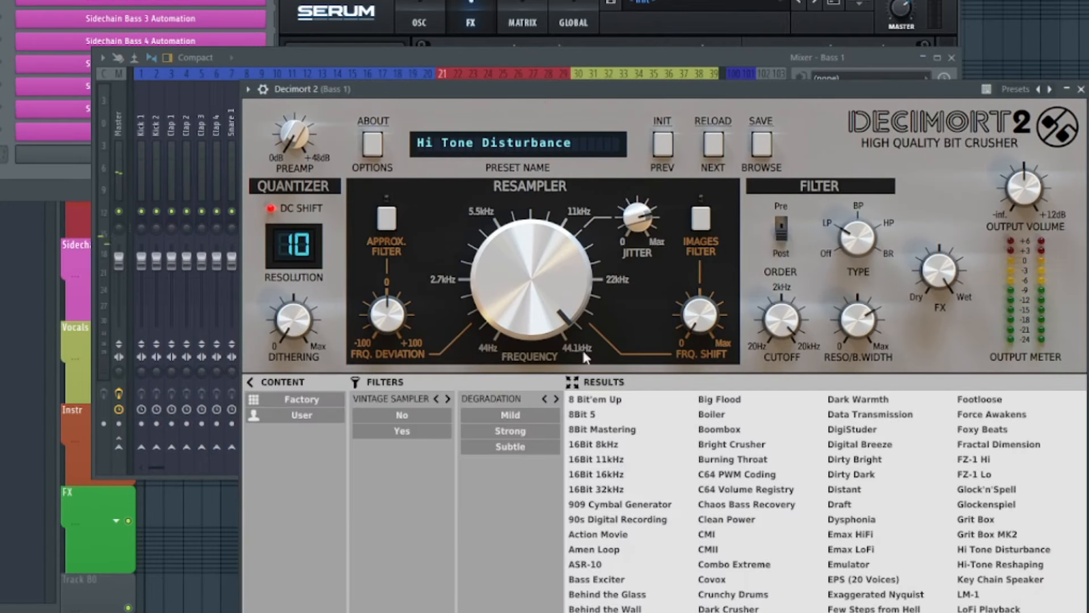
drag(593, 90, 556, 12)
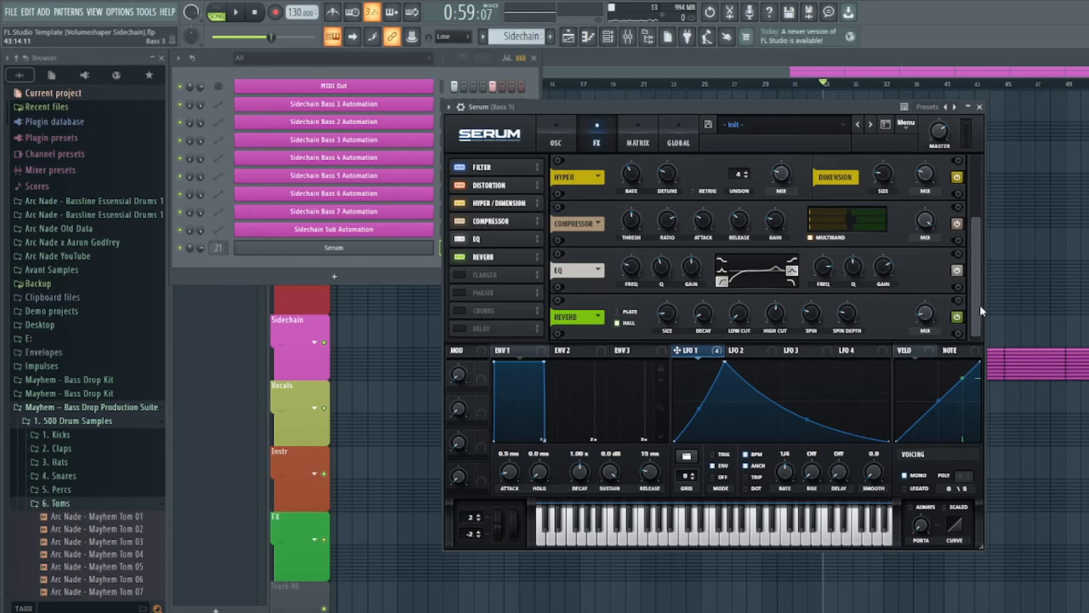
Lower envelope 1's sustain to -oo dB and audition the patch with several notes.
drag(608, 477, 605, 609)
key(c)
key(c)
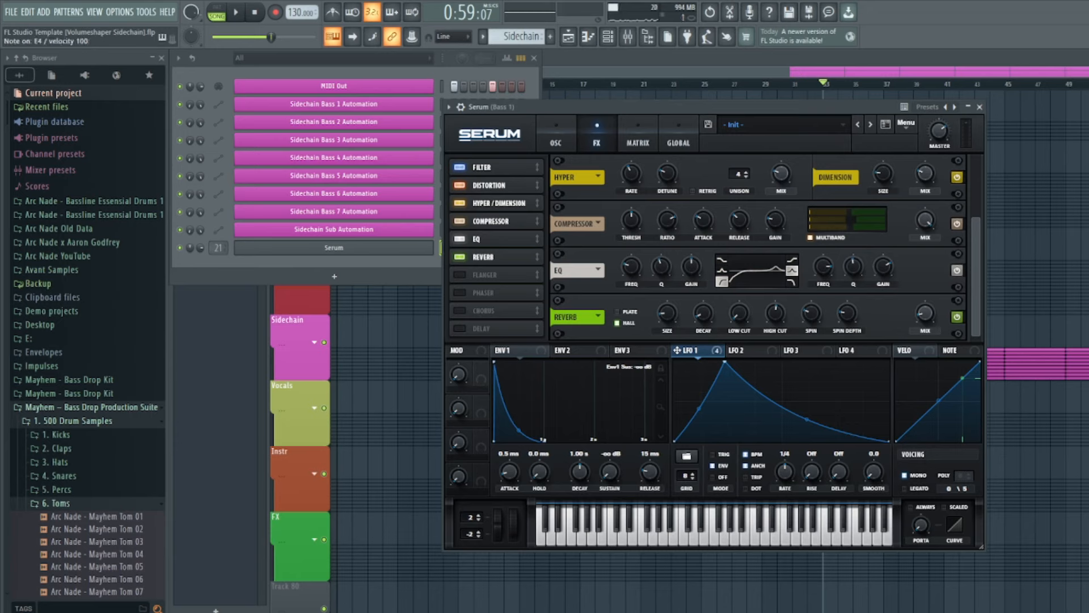
key(c)
key(v)
key(c)
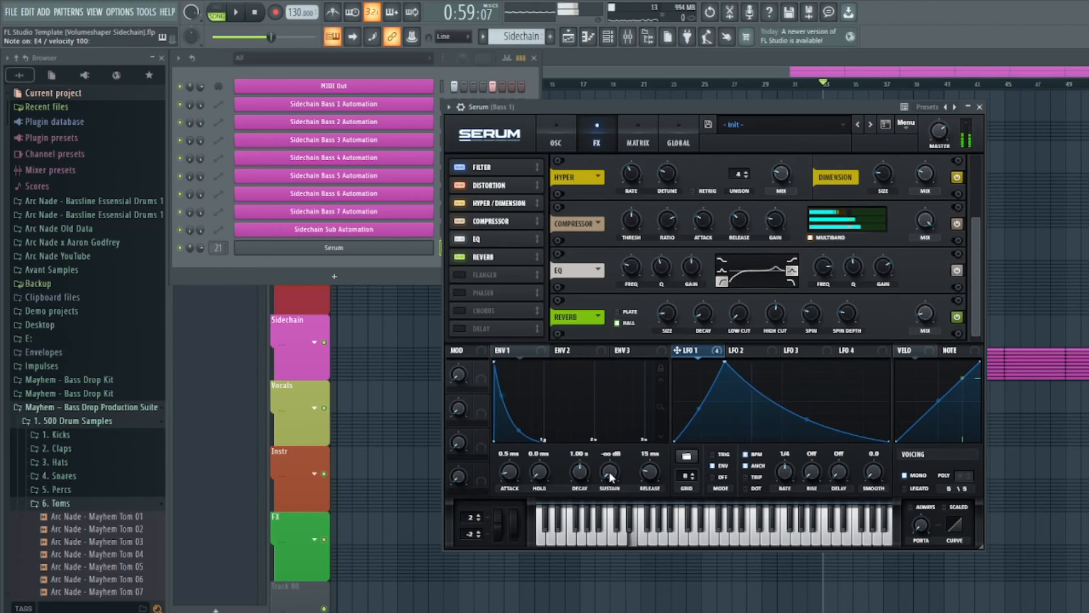
key(b)
key(v)
key(c)
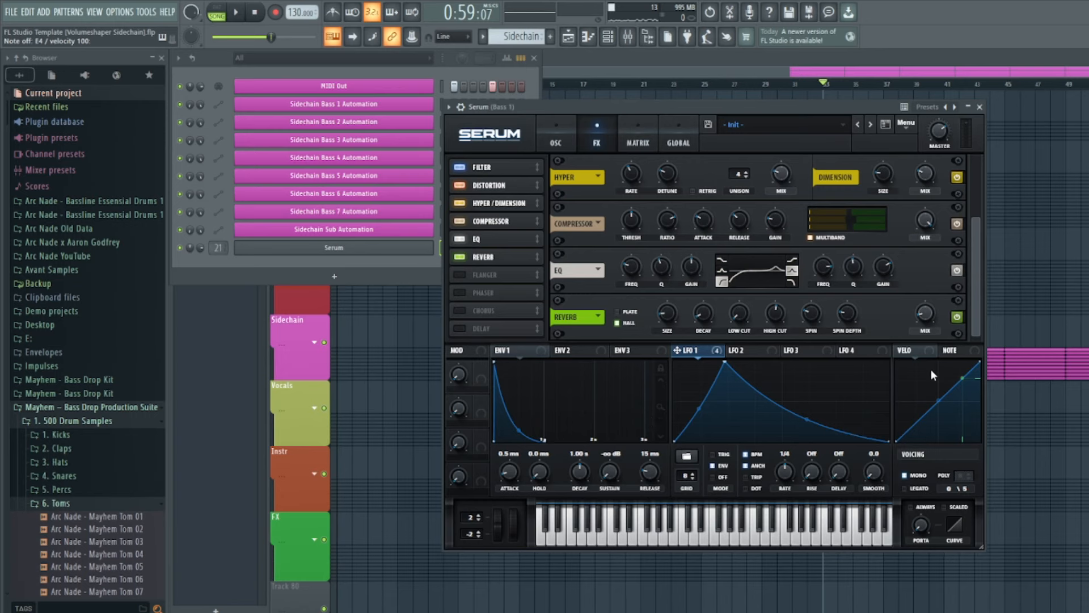
Create a new empty pattern, Pattern 2, and open the piano roll for the Serum channel.
key(F9)
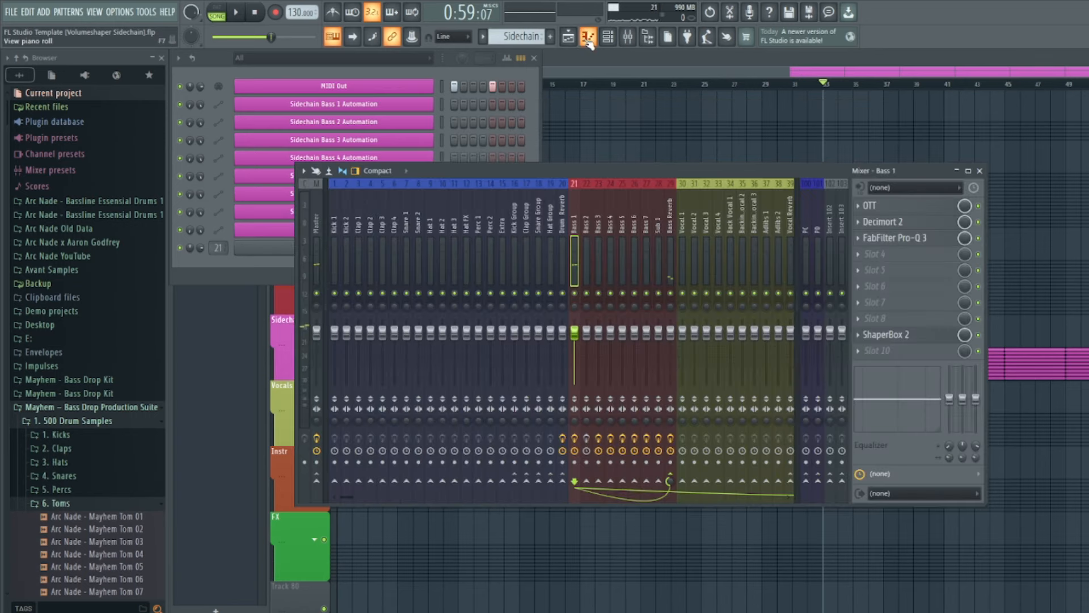
click(550, 36)
key(Return)
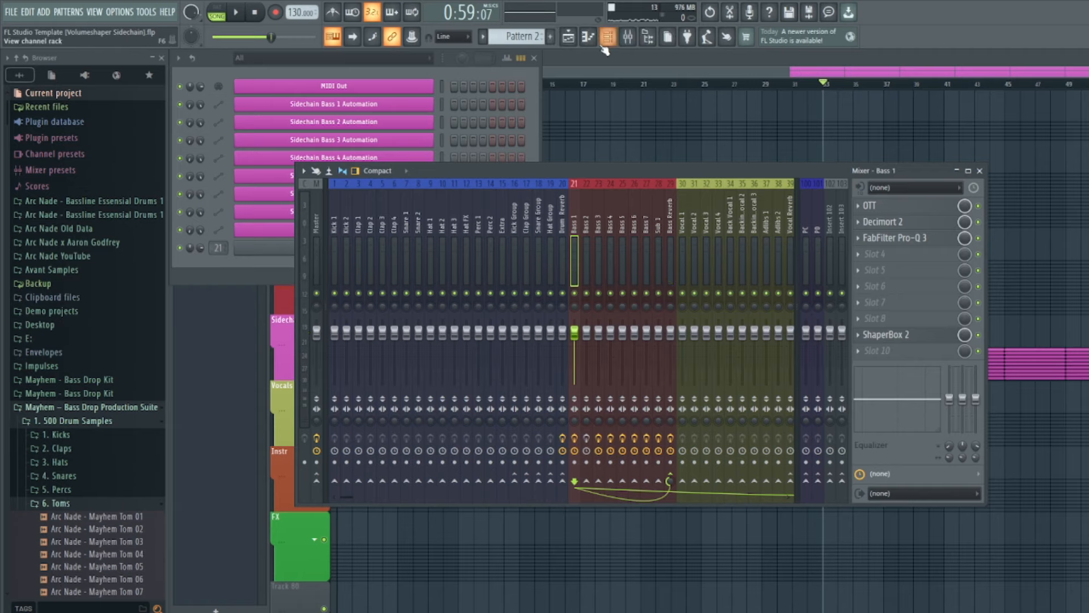
click(589, 38)
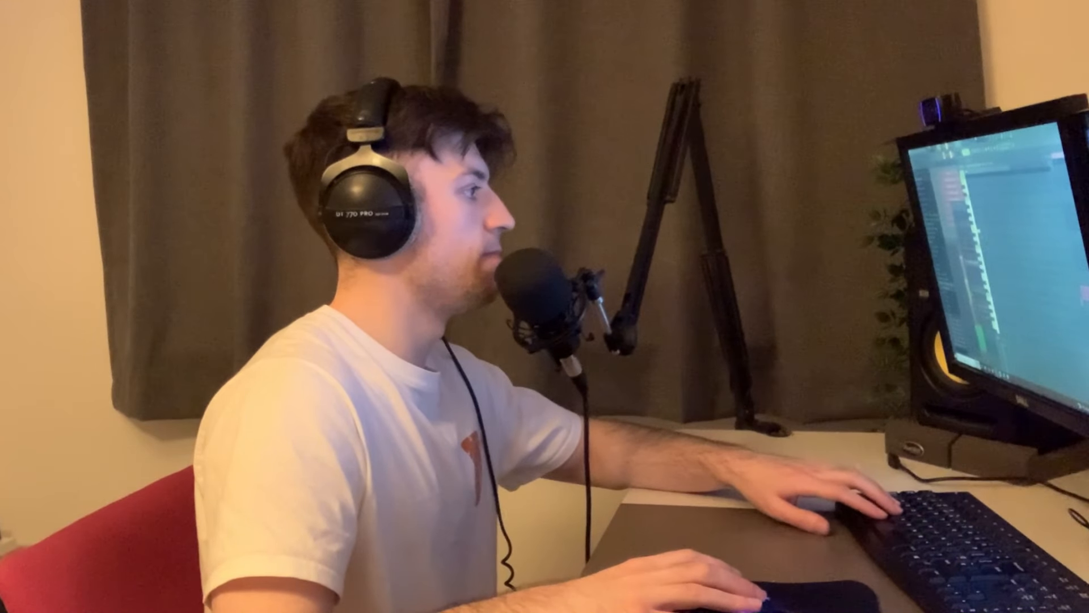
Draw a bass phrase in the first bar with the notes E4, F4, D#4 and E4, and play it back.
click(518, 248)
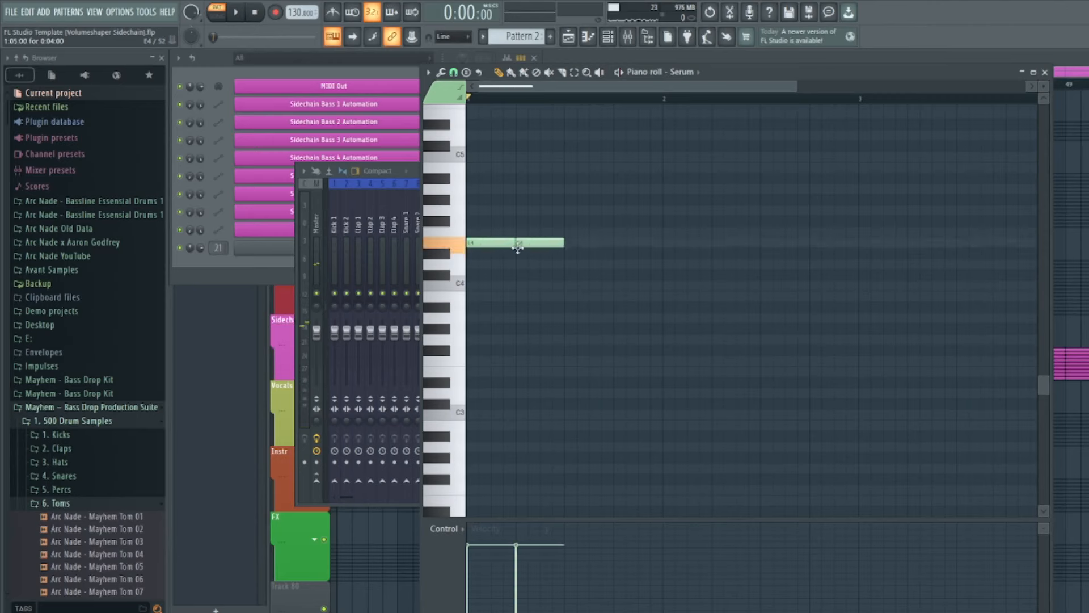
drag(518, 248, 518, 237)
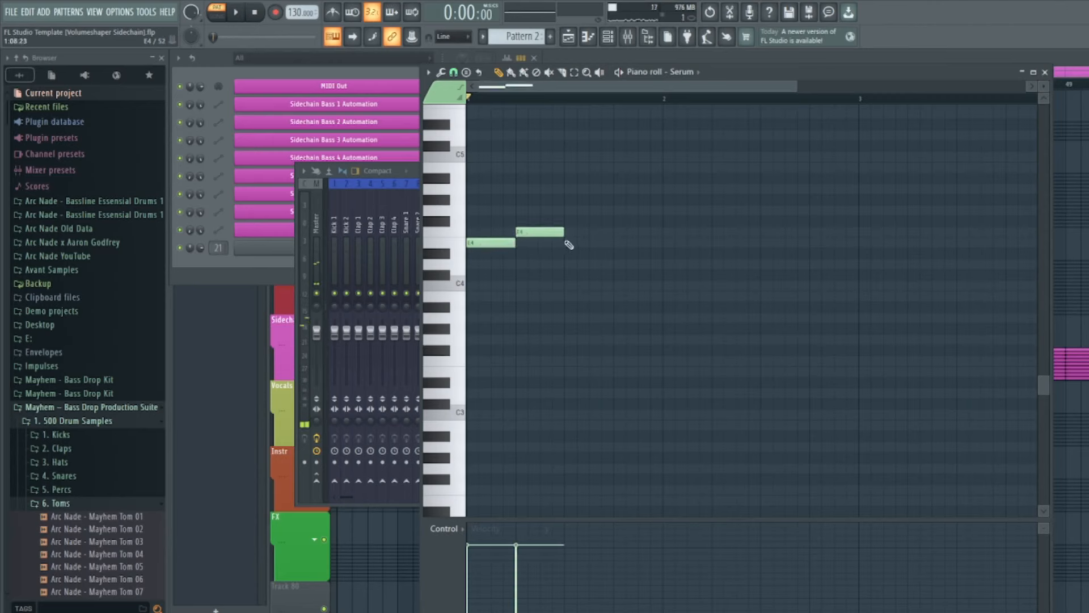
click(544, 254)
click(569, 242)
key(space)
key(space)
Duplicate the phrase into the second bar, change the copy's two middle notes to E4 and play it back.
key(ctrl+a)
key(ctrl+b)
key(space)
key(ctrl+d)
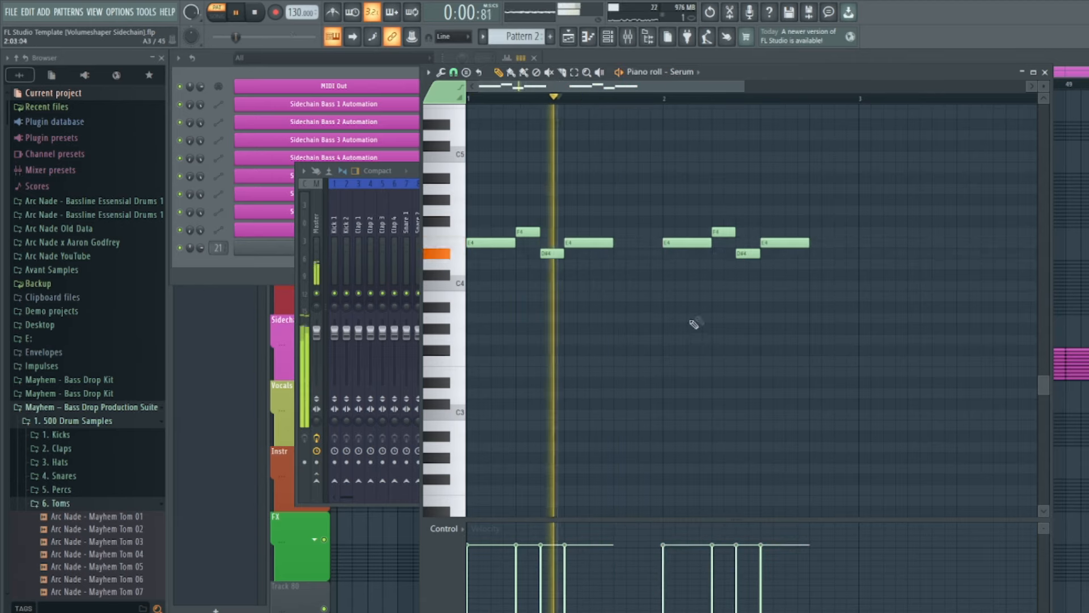
key(space)
drag(724, 232, 748, 243)
key(space)
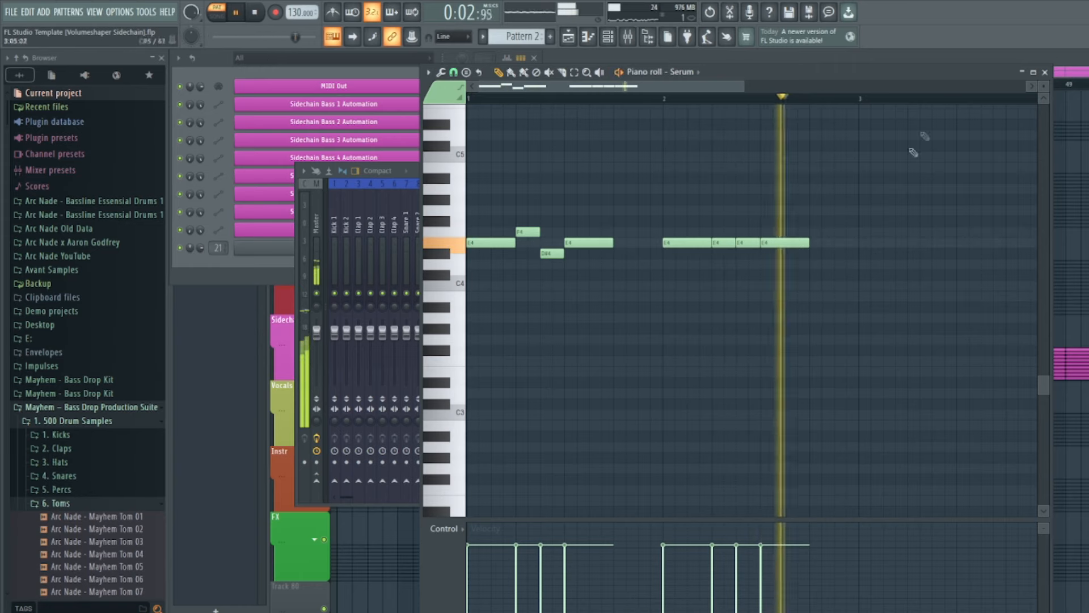
key(space)
Close the piano roll and raise envelope 1's attack in Serum to 101 ms.
click(1044, 73)
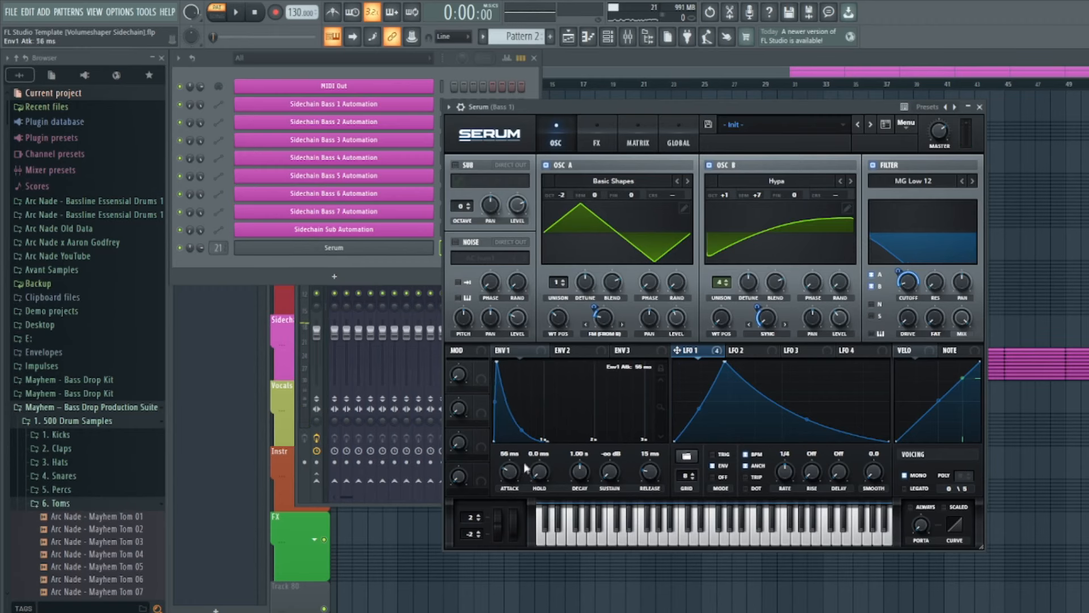
drag(526, 467, 526, 467)
key(space)
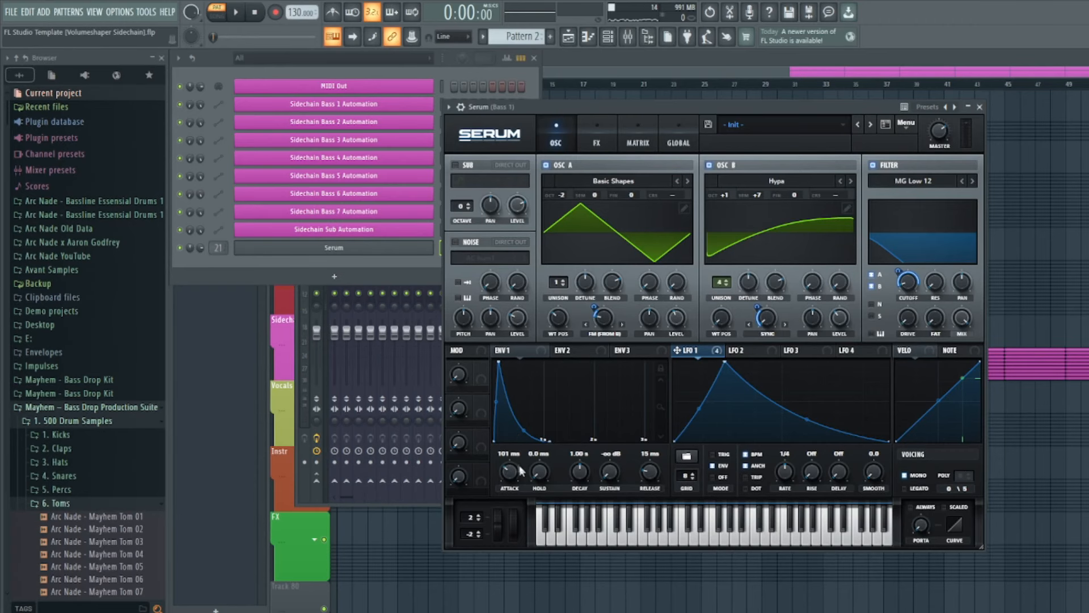
Clone the Serum channel and route the copy to mixer track 22, Bass 2.
click(319, 247)
right_click(323, 246)
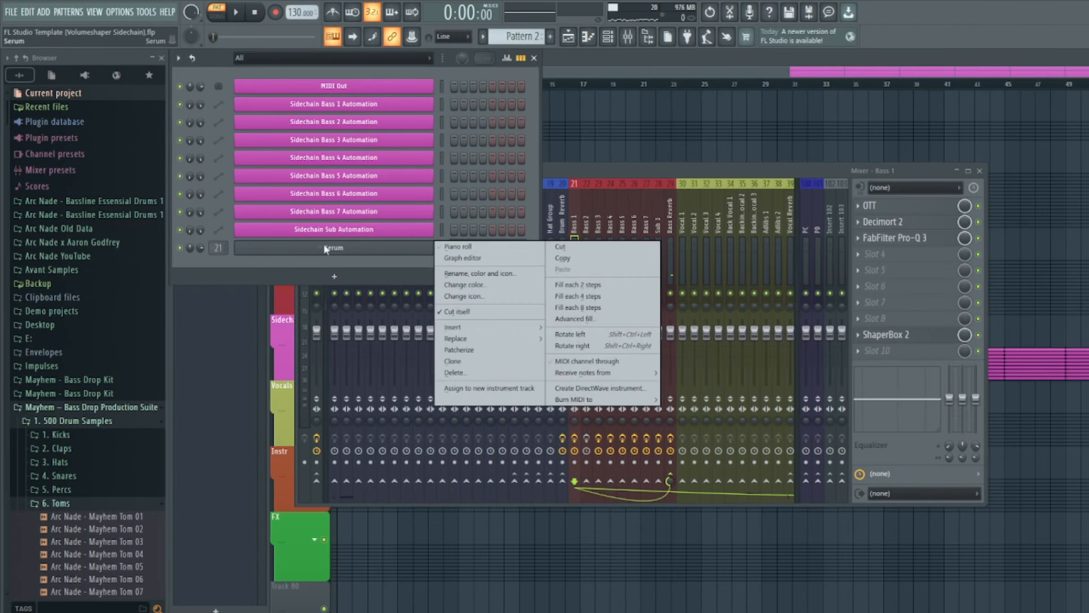
click(492, 364)
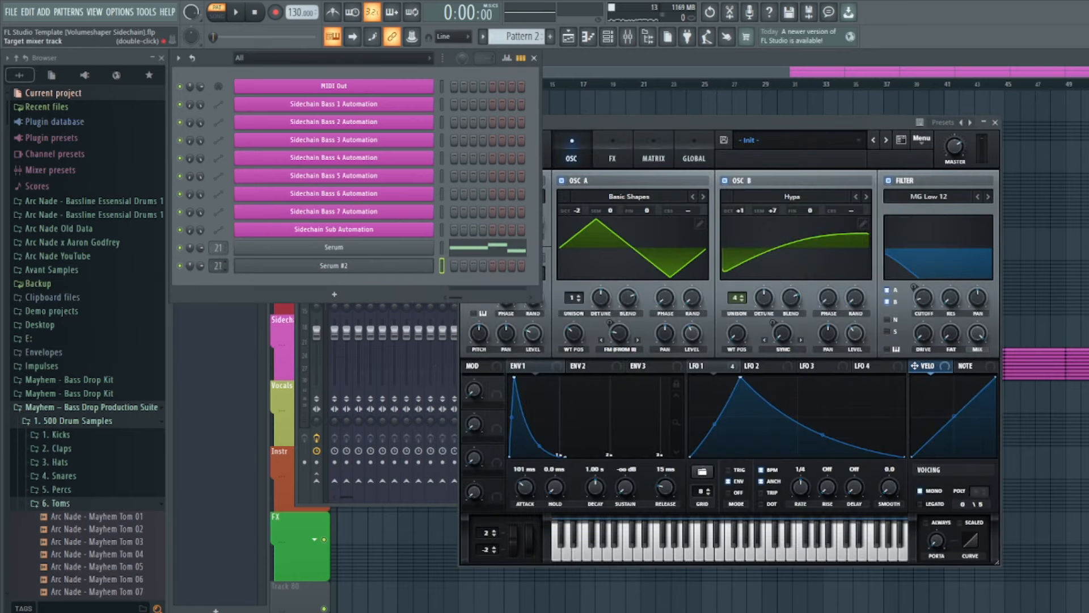
click(999, 124)
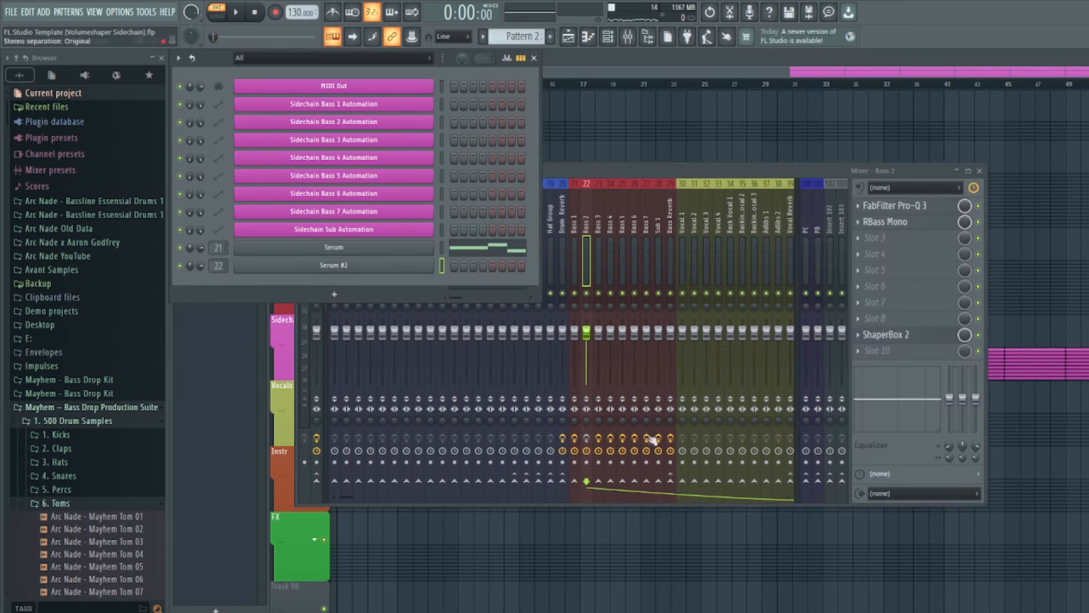
Inspect the RBass Mono effect on the Bass 2 mixer track, then close it and the mixer.
click(923, 207)
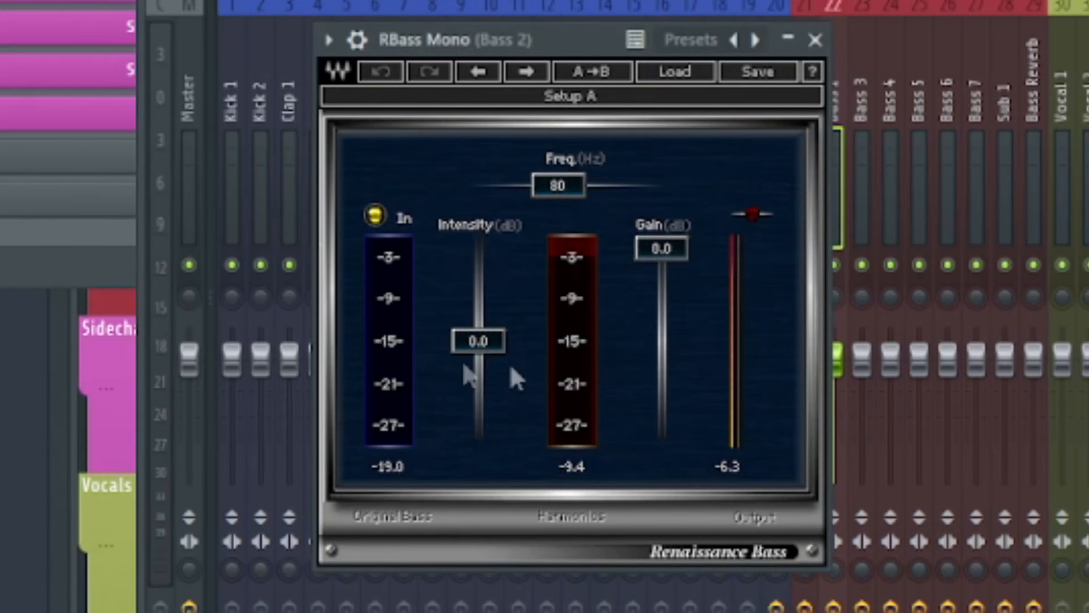
click(816, 39)
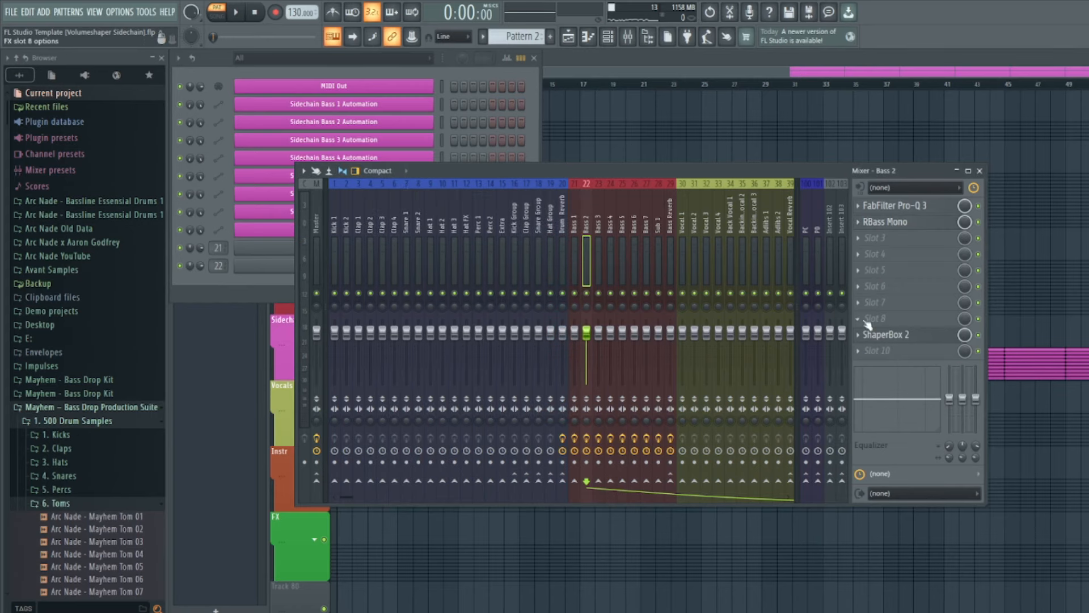
click(980, 171)
Copy the Serum channel's note pattern into the Serum #2 channel and play both together.
click(467, 250)
drag(836, 152, 391, 353)
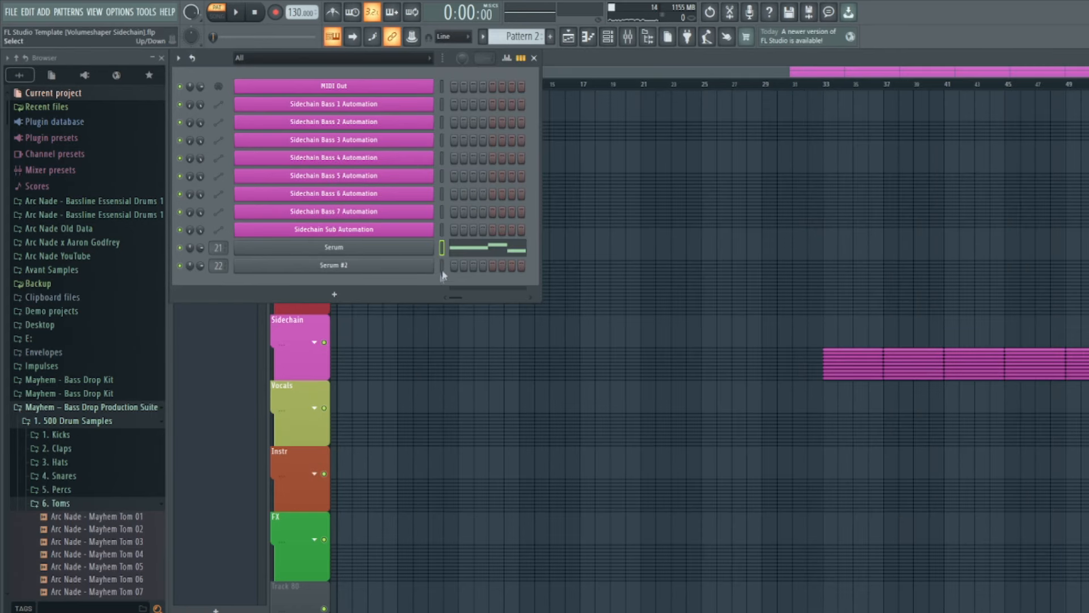
click(588, 36)
key(space)
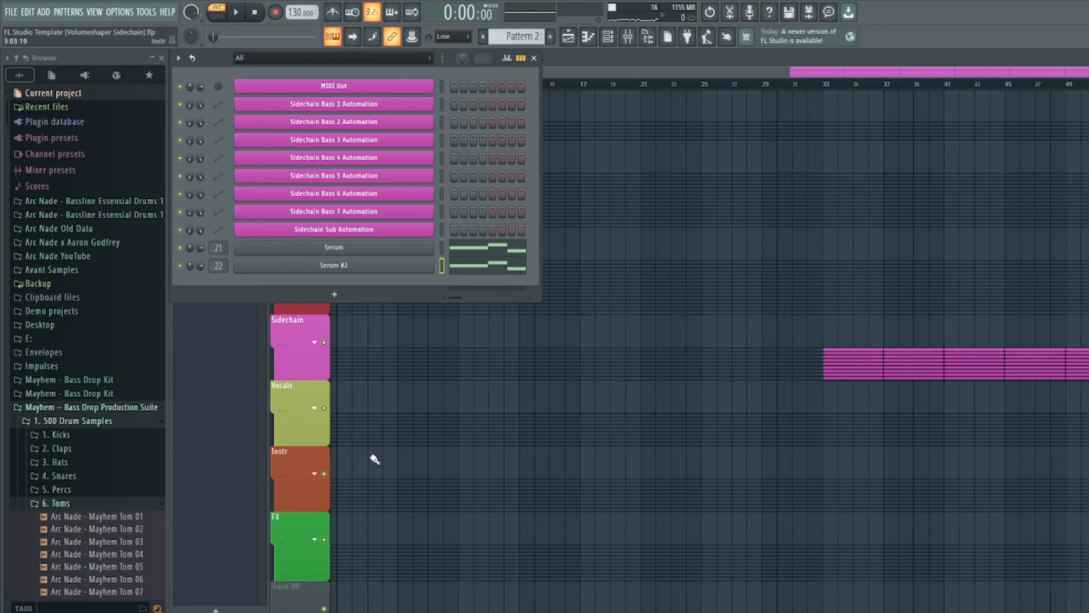
Open the original Serum channel's bass notes in the piano roll for review.
key(F6)
click(588, 36)
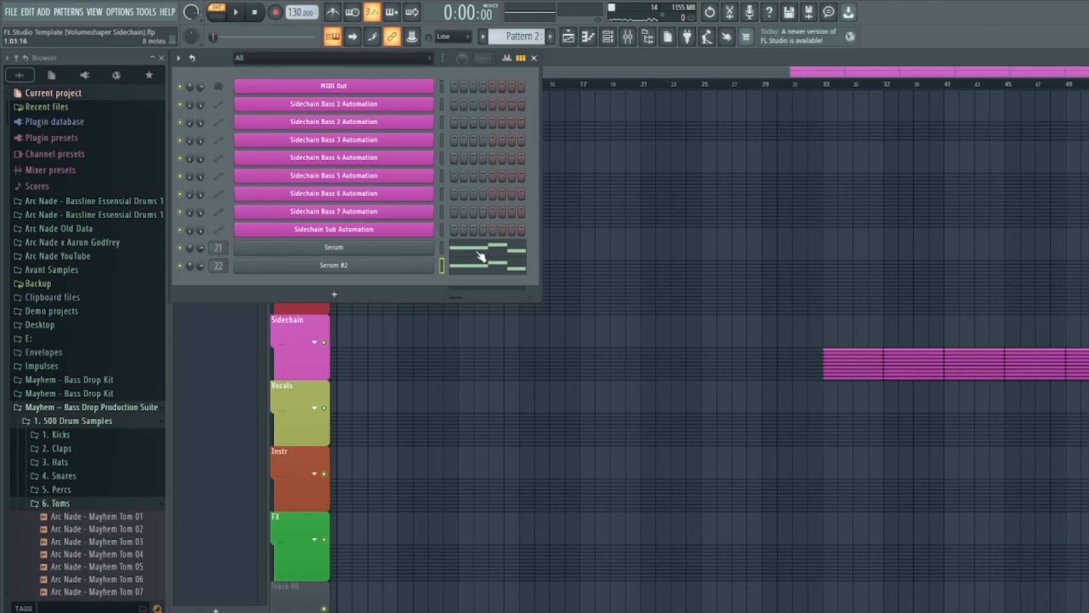
key(F7)
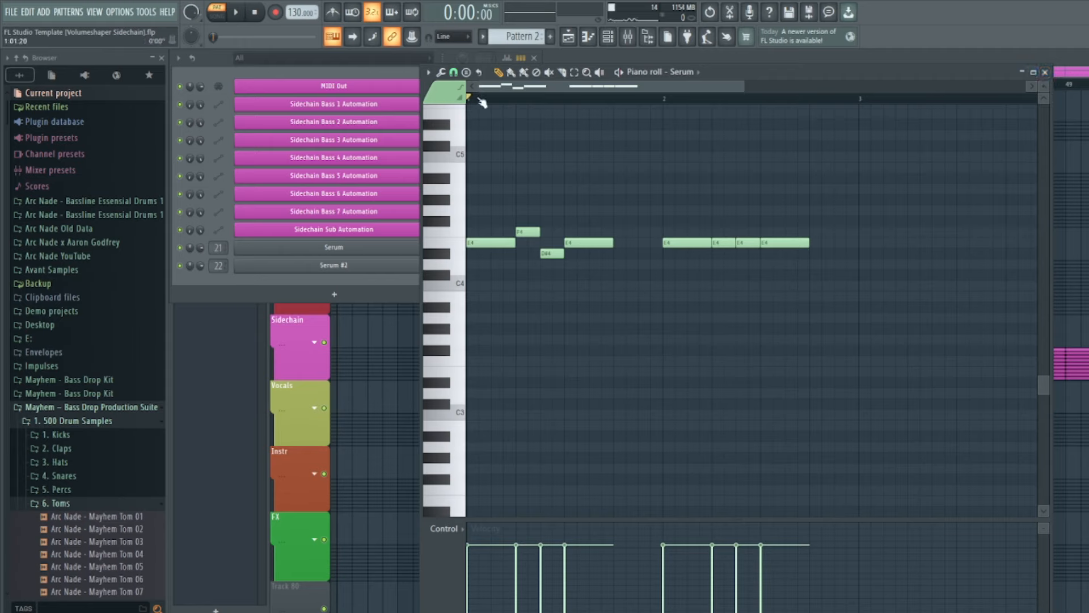
Close the piano roll, play the pattern with the Bass 1 Serum open and save the project.
click(1044, 73)
key(space)
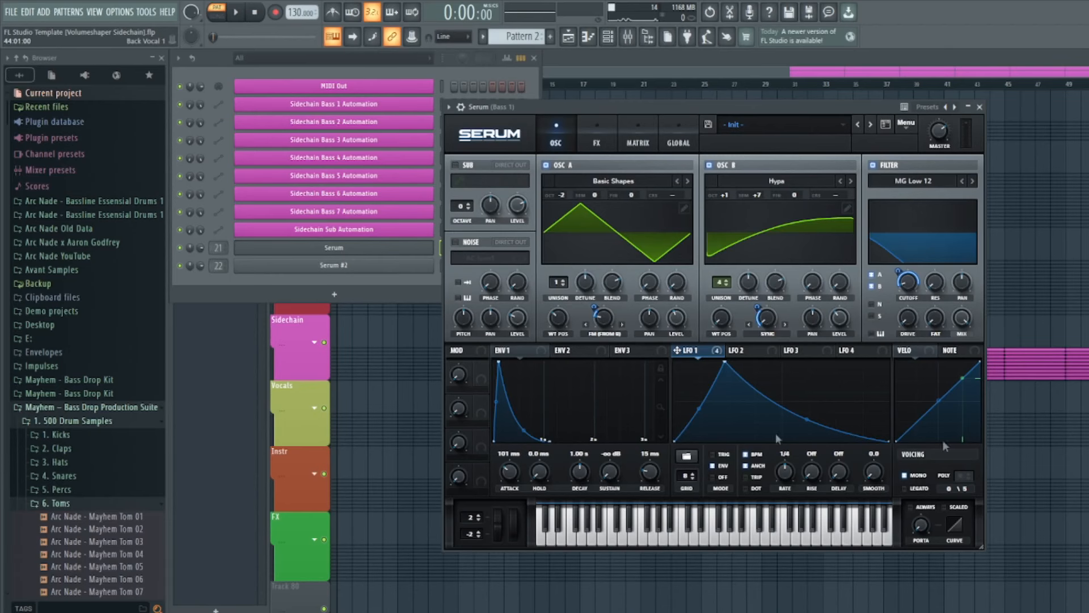
key(ctrl+s)
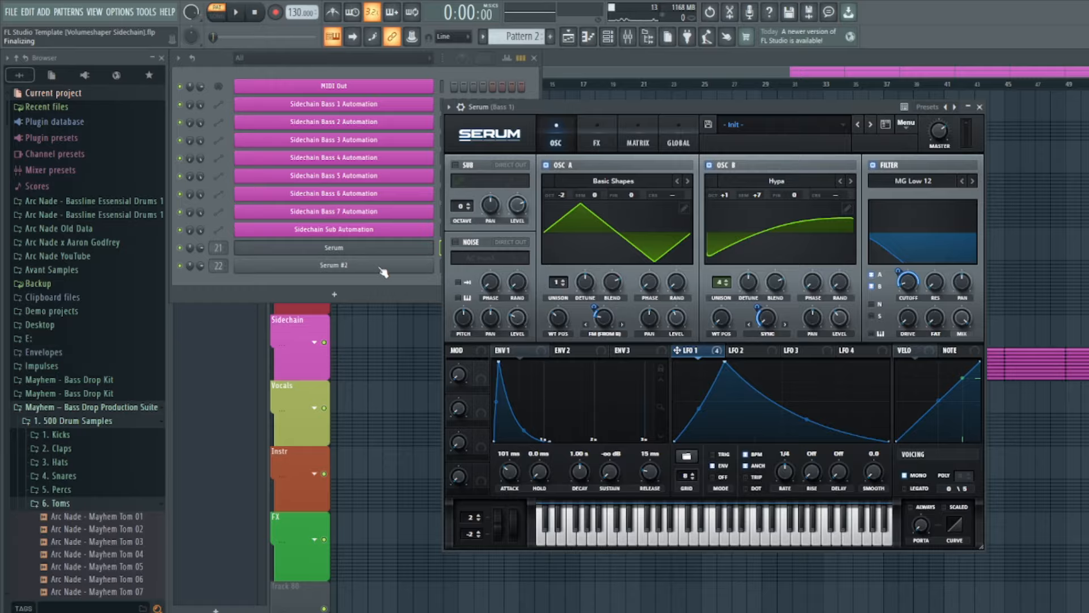